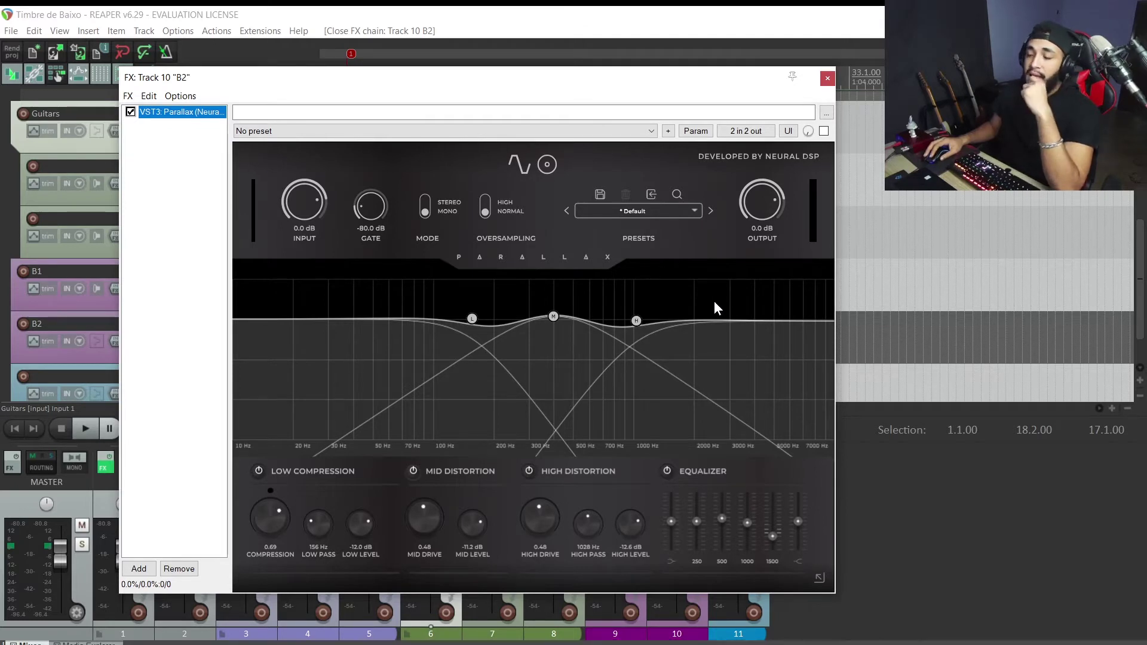
Step: Close track B2's effects, open track B1's FX chain and bypass all six of its plug-ins
{"action": "left_click", "coordinate": [828, 79]}
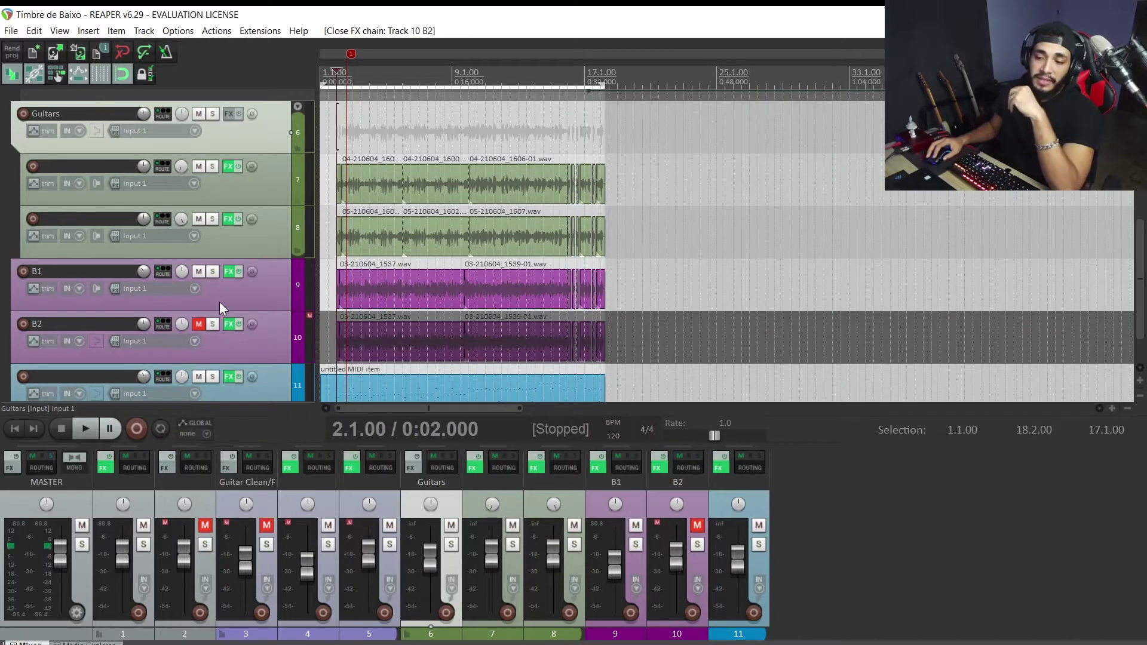
{"action": "left_click", "coordinate": [227, 270]}
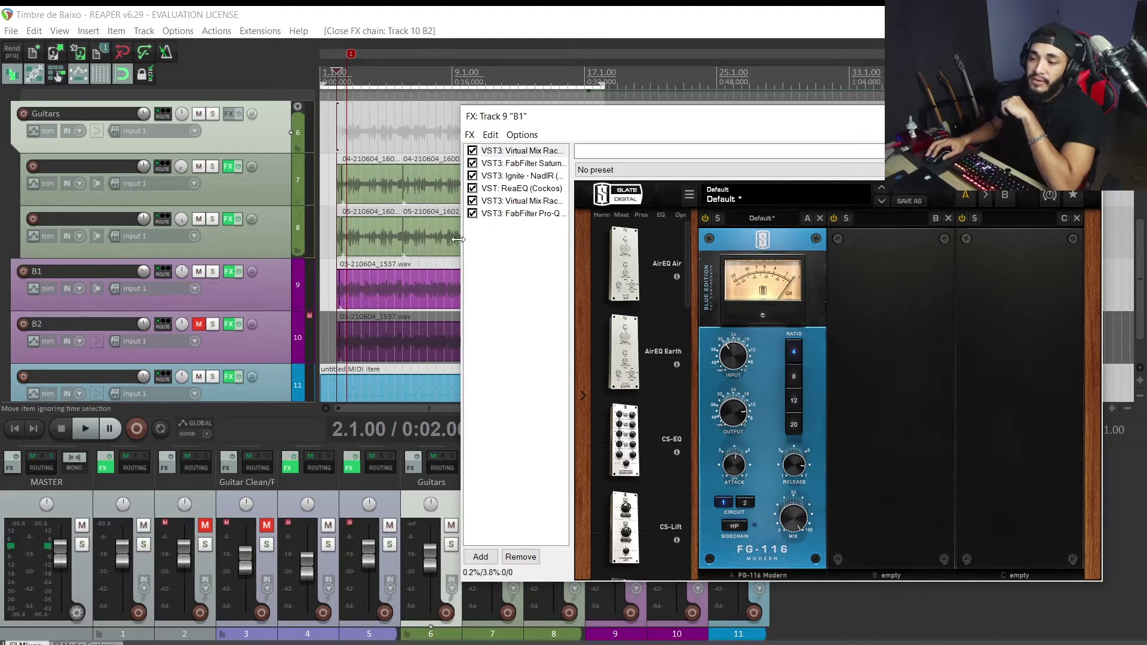
{"action": "left_click", "coordinate": [473, 214]}
{"action": "left_click", "coordinate": [473, 188]}
{"action": "left_click", "coordinate": [473, 151]}
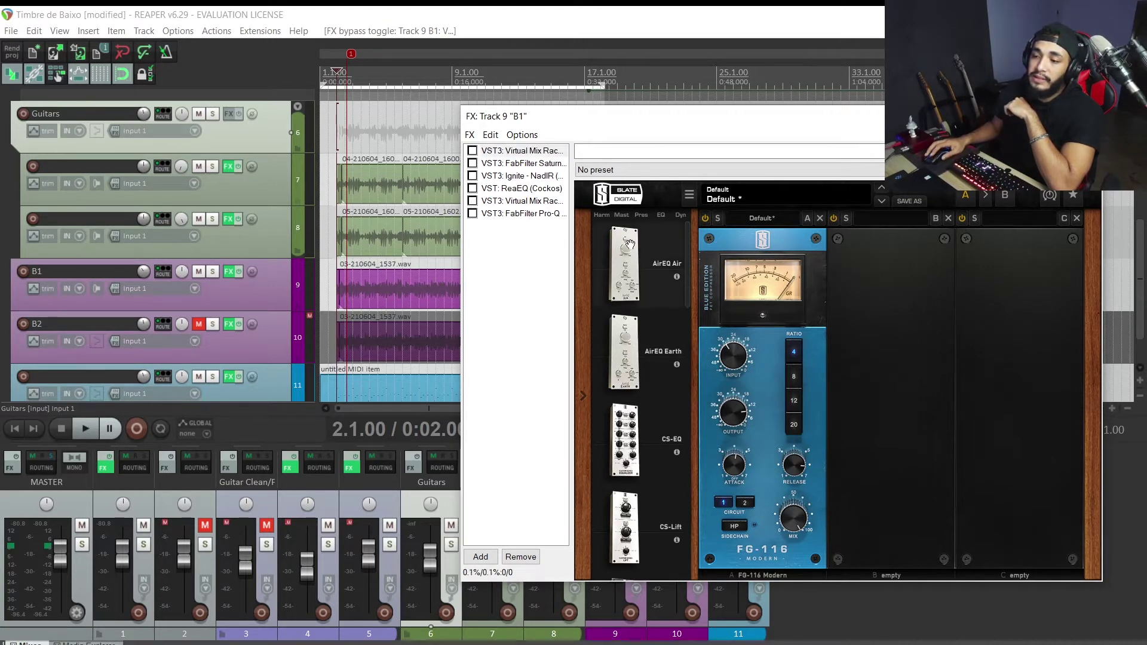
Step: Solo track B1 and play its dry bass signal, moving the FX window clear of the recorded items
{"action": "left_click", "coordinate": [213, 271]}
{"action": "key", "text": "space"}
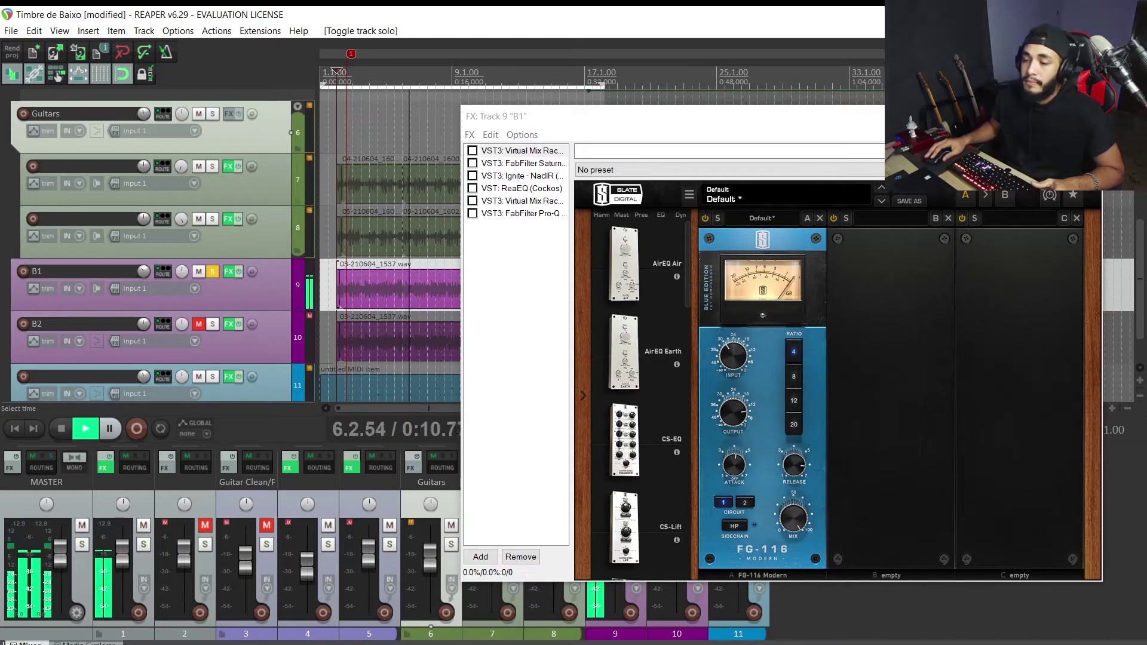
{"action": "left_click_drag", "start_coordinate": [558, 117], "coordinate": [736, 128]}
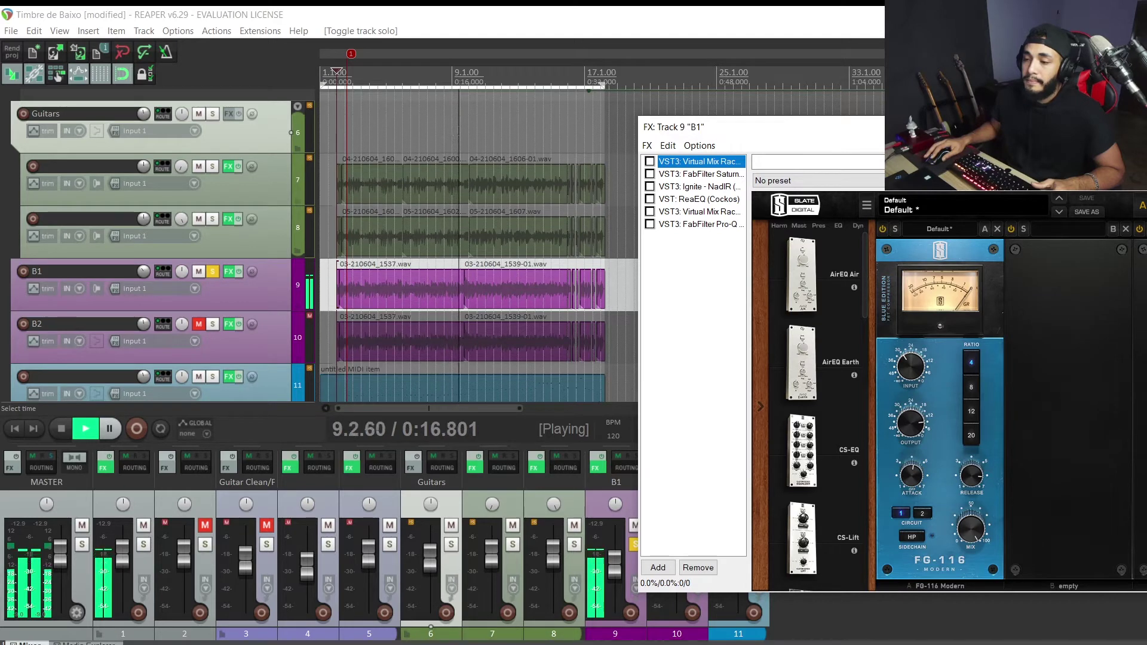
{"action": "key", "text": "space"}
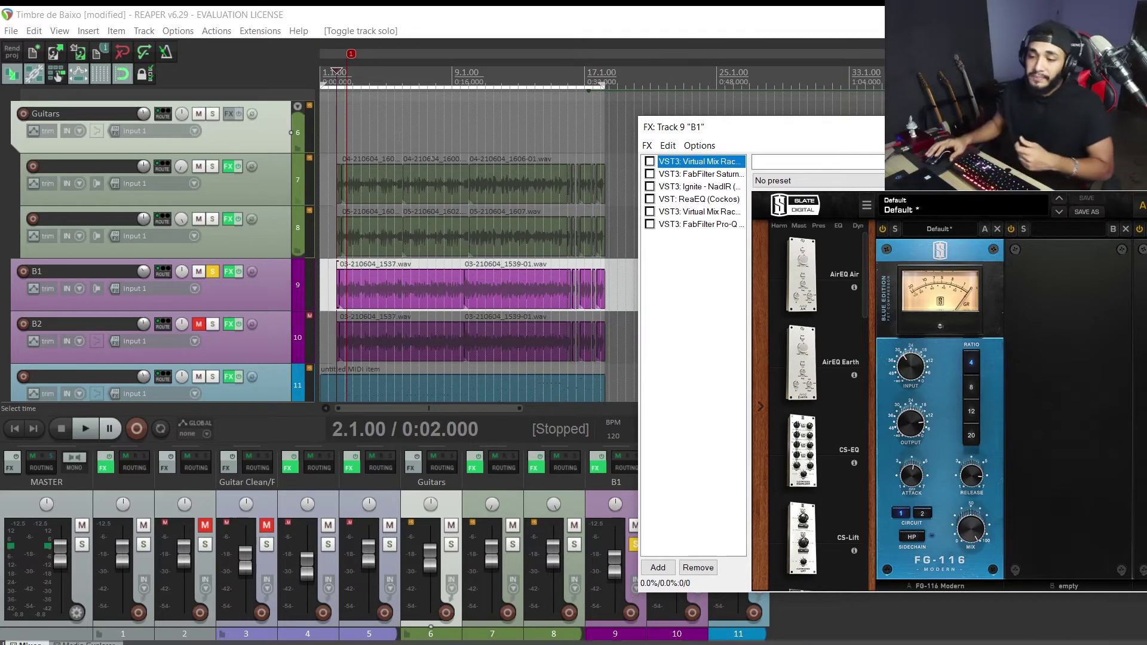
Step: Play the dry B1 bass again from 3.1.00 and return the edit cursor to 2.1.00
{"action": "left_click", "coordinate": [361, 114]}
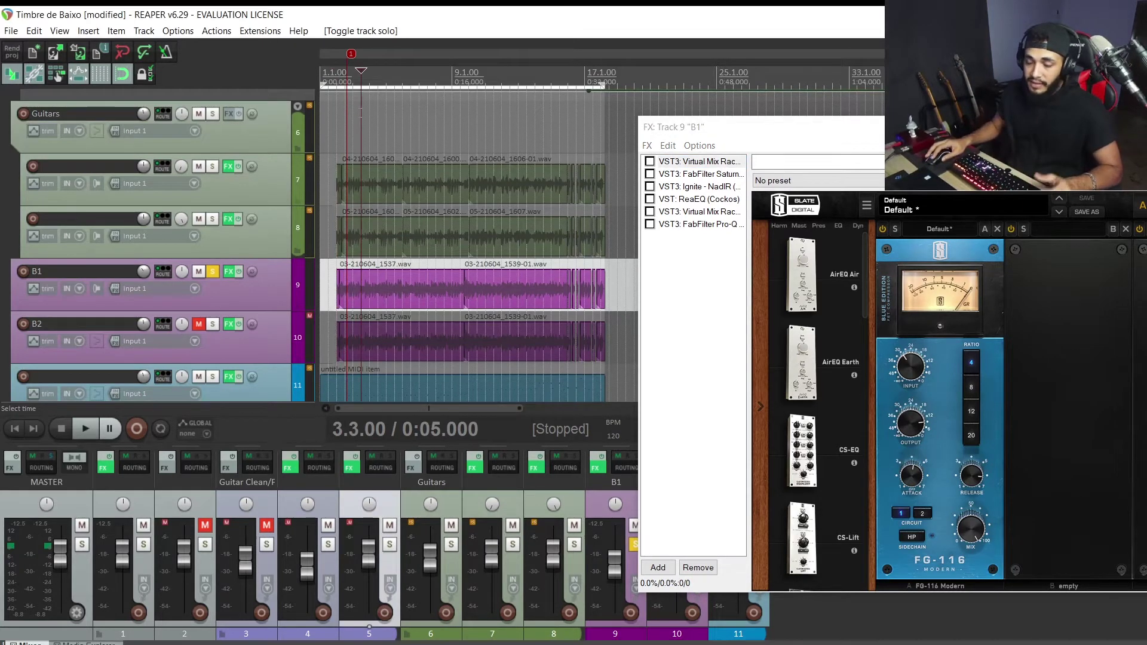
{"action": "left_click", "coordinate": [353, 114]}
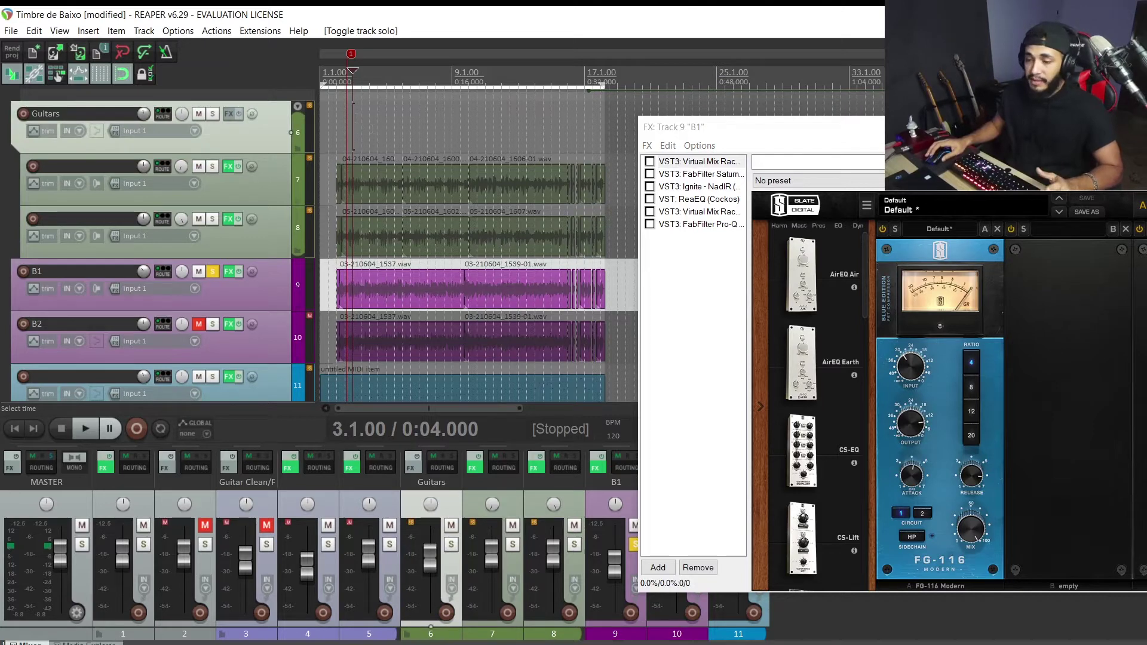
{"action": "scroll", "coordinate": [478, 239], "scroll_direction": "up", "scroll_amount": 2}
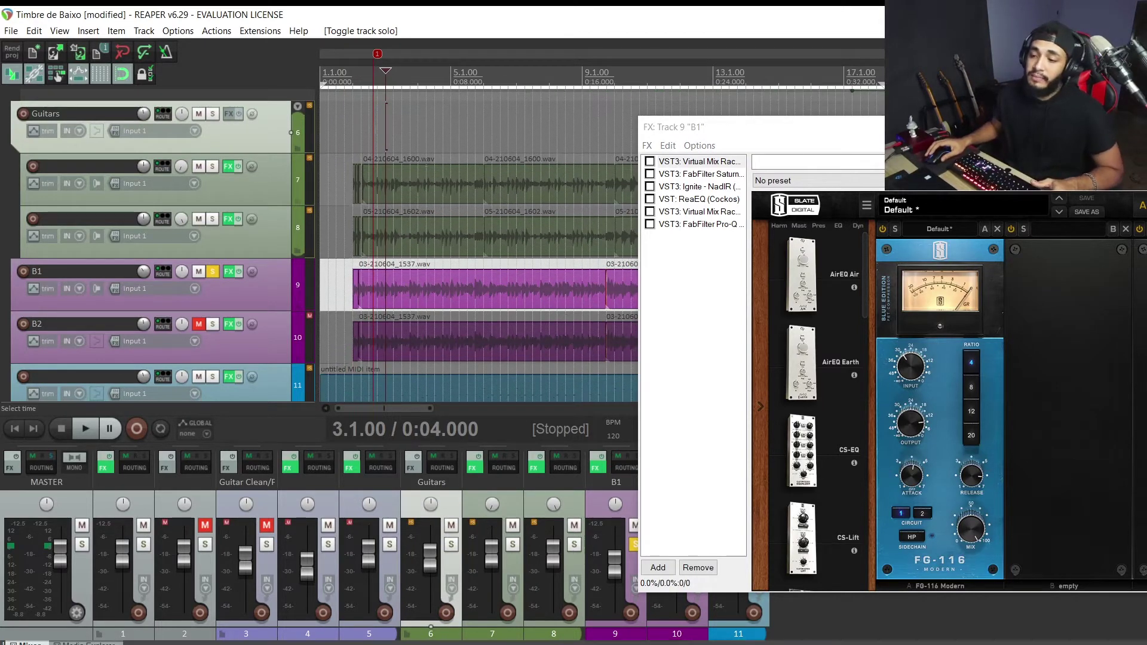
{"action": "key", "text": "space"}
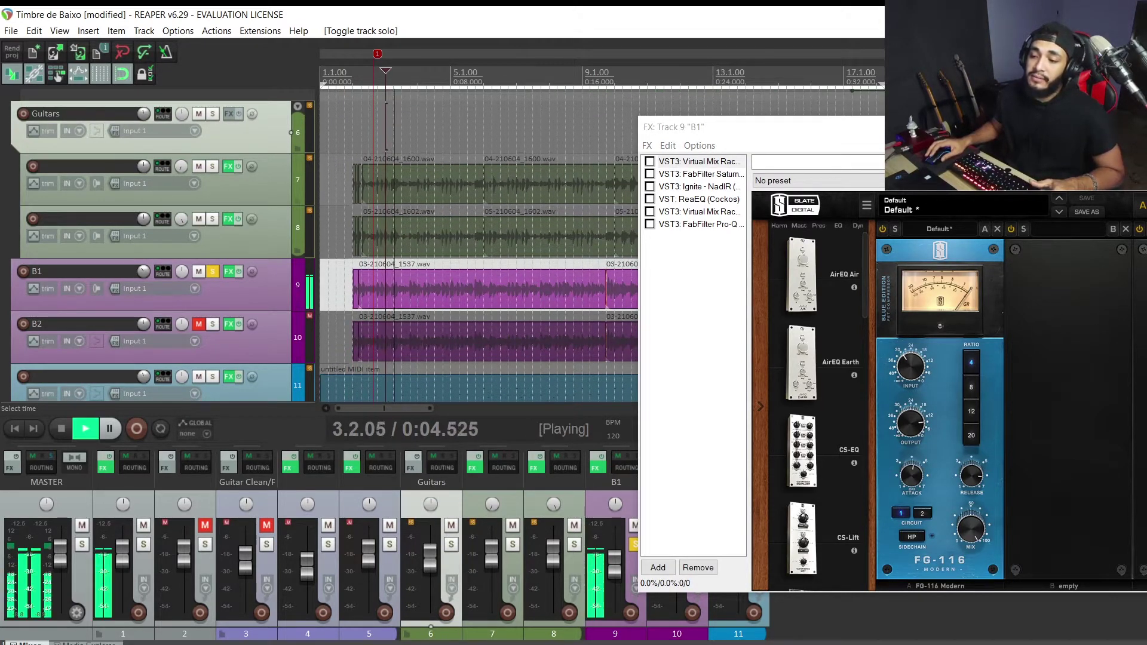
{"action": "key", "text": "space"}
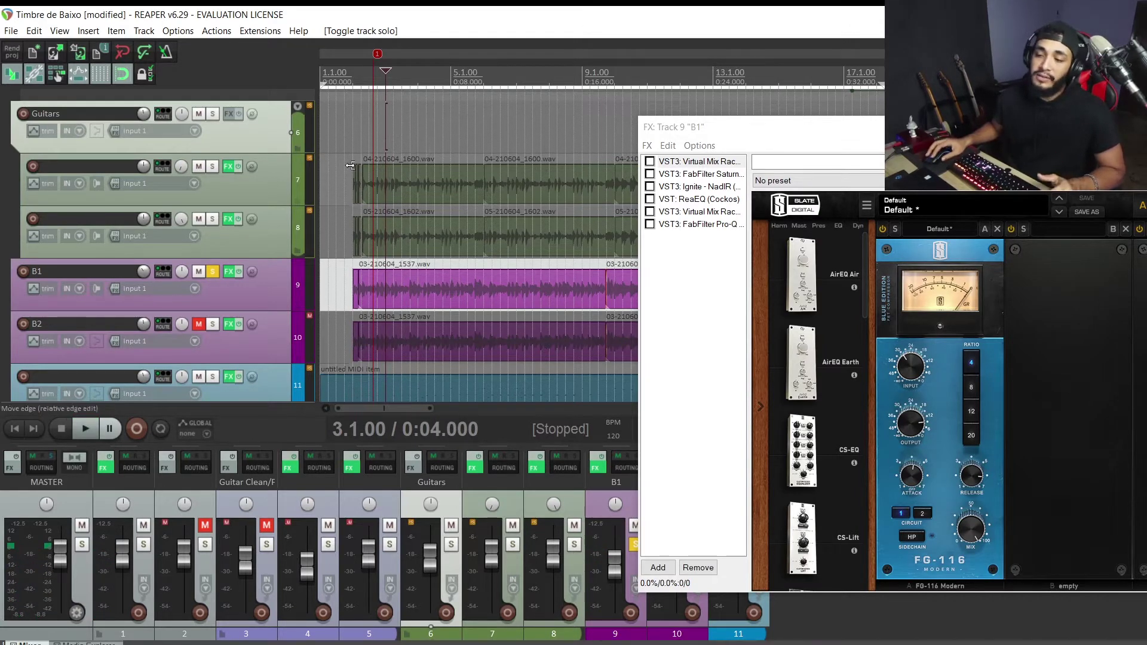
{"action": "left_click", "coordinate": [354, 77]}
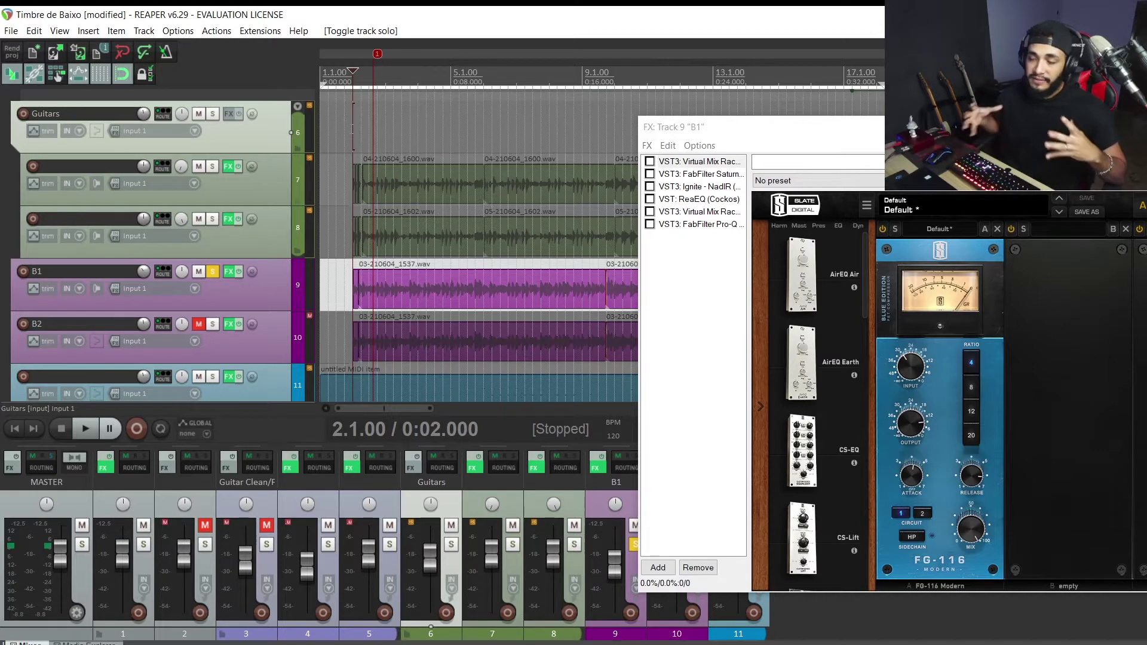
Step: Enable the first Virtual Mix Rack on B1, audition its FG-116 compressor and slightly adjust the Attack knob
{"action": "left_click_drag", "start_coordinate": [771, 127], "coordinate": [558, 112]}
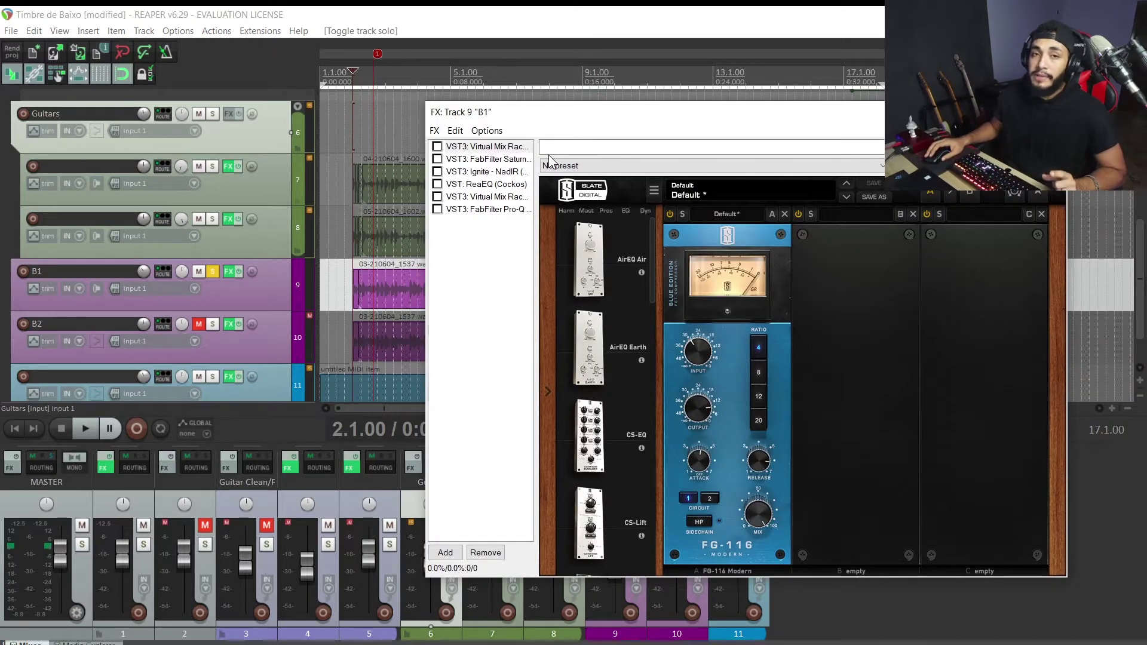
{"action": "key", "text": "space"}
{"action": "left_click", "coordinate": [437, 147]}
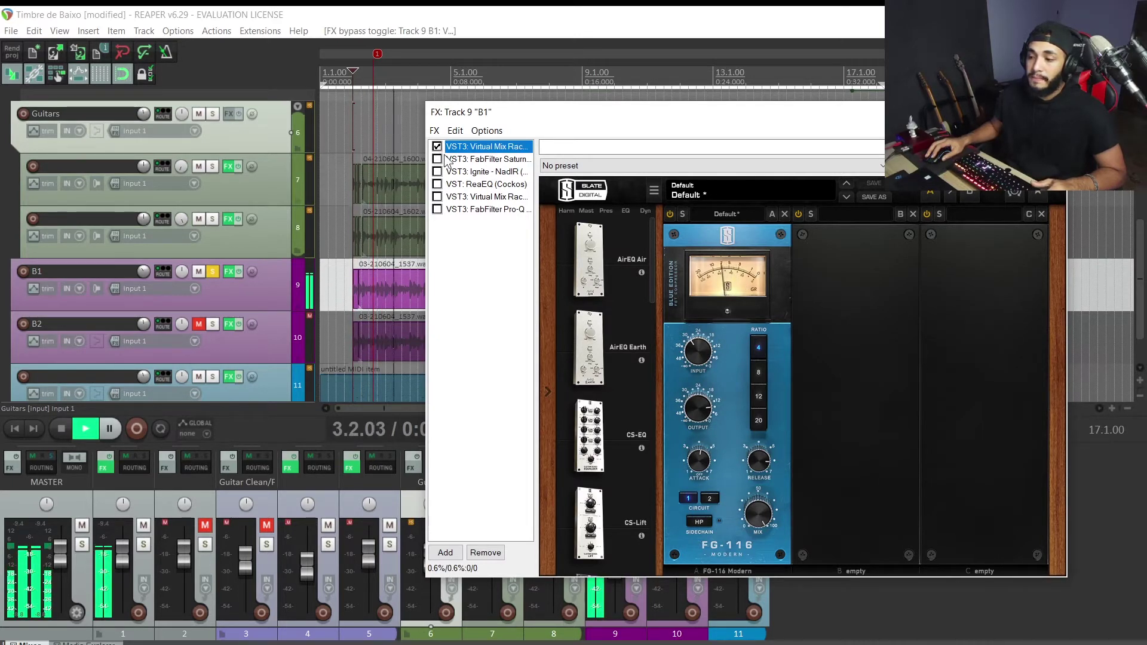
{"action": "left_click", "coordinate": [696, 295]}
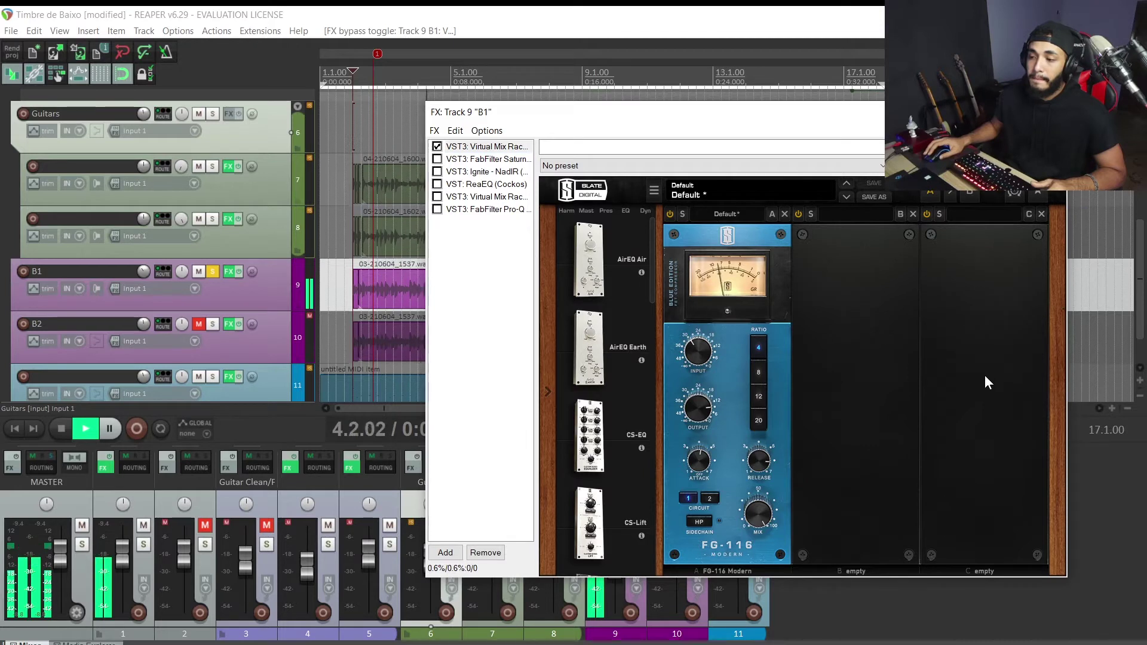
{"action": "left_click_drag", "start_coordinate": [777, 112], "coordinate": [799, 30]}
{"action": "key", "text": "space"}
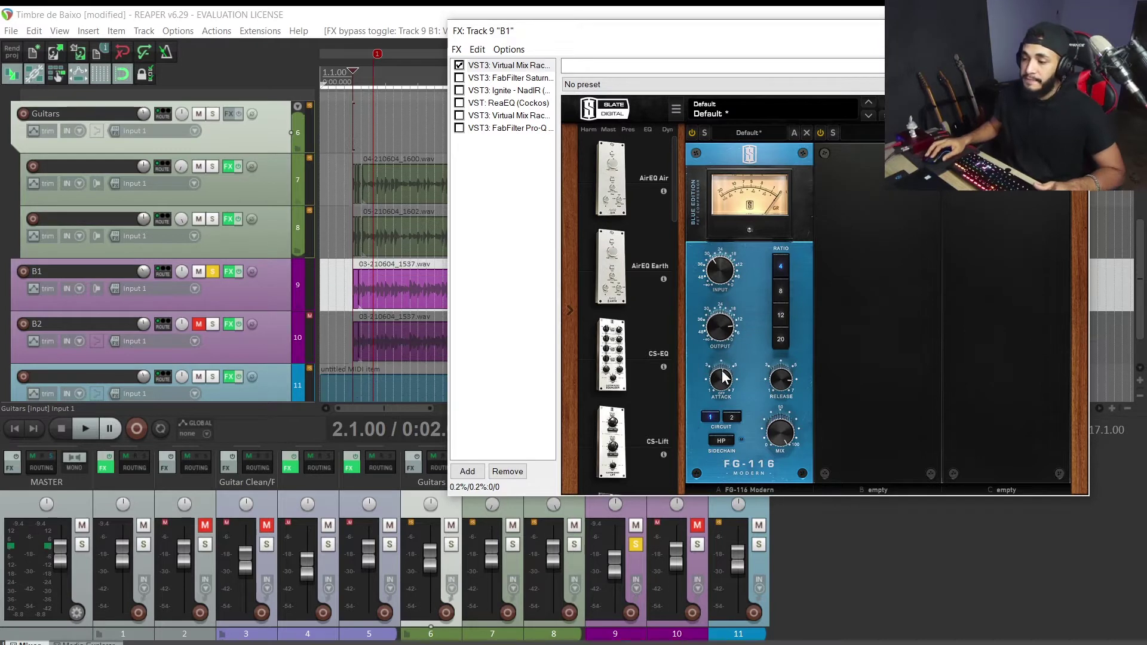
{"action": "left_click_drag", "start_coordinate": [721, 375], "coordinate": [724, 379]}
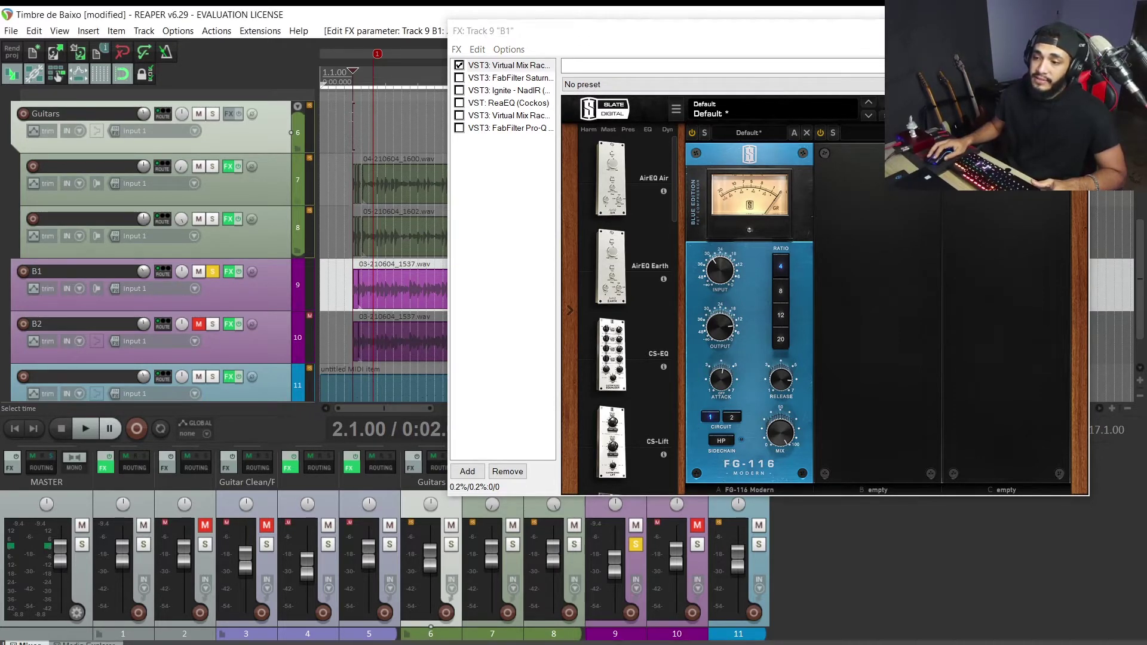
{"action": "key", "text": "space"}
Step: Enable FabFilter Saturn on B1 and play the bass with its Heavy Saturation band selected
{"action": "left_click", "coordinate": [478, 79]}
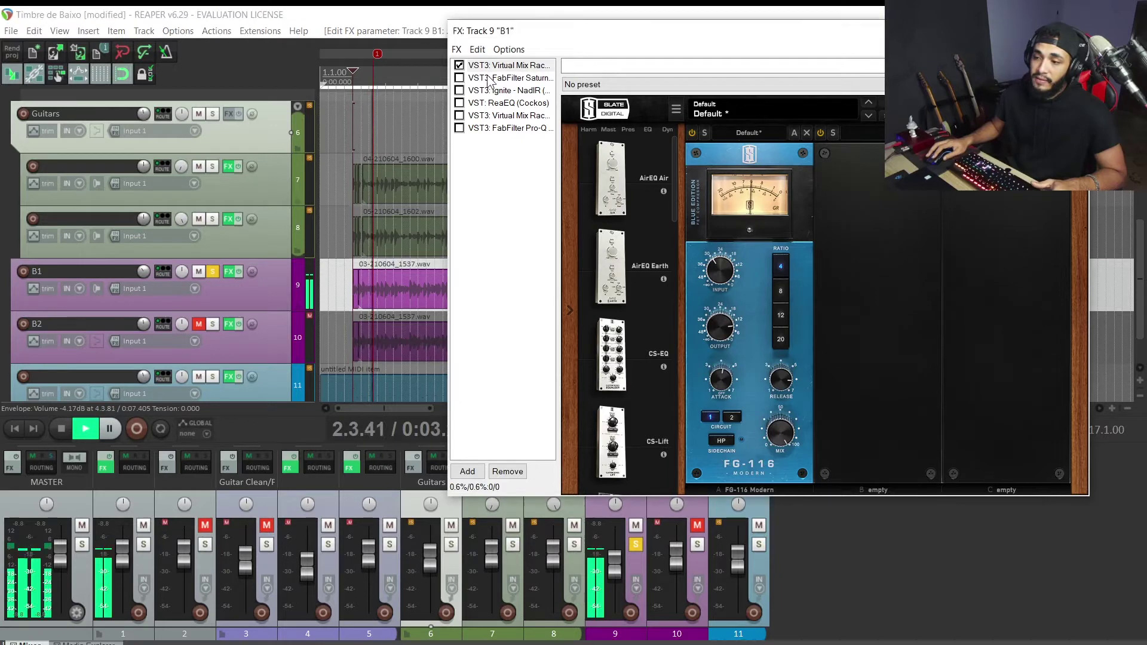
{"action": "key", "text": "space"}
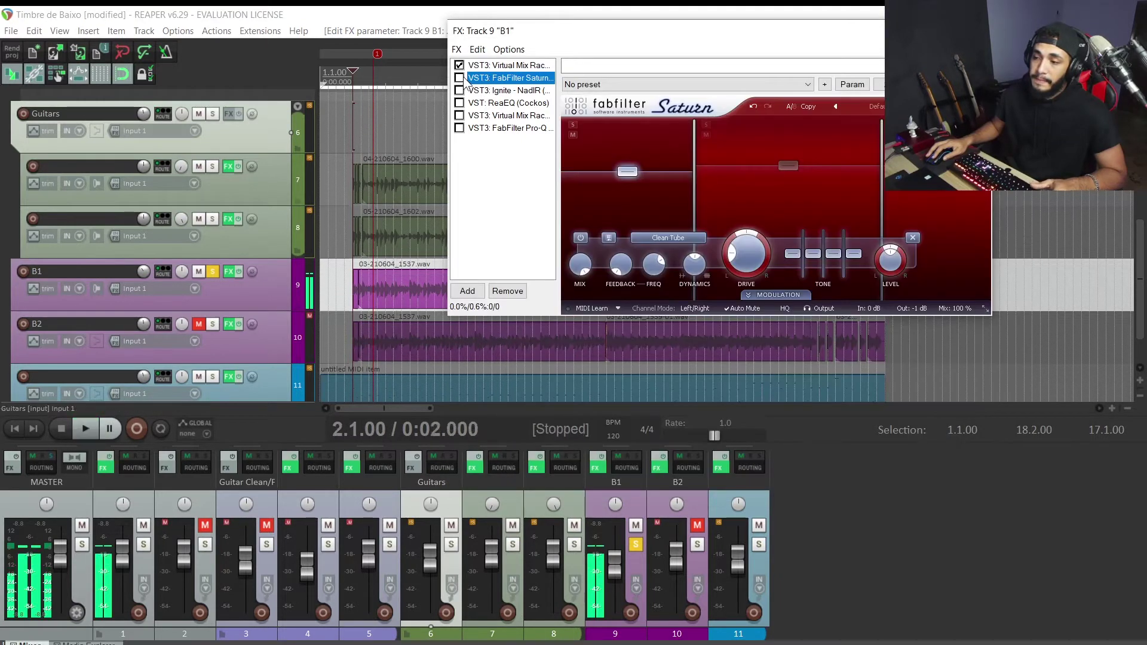
{"action": "left_click", "coordinate": [459, 77]}
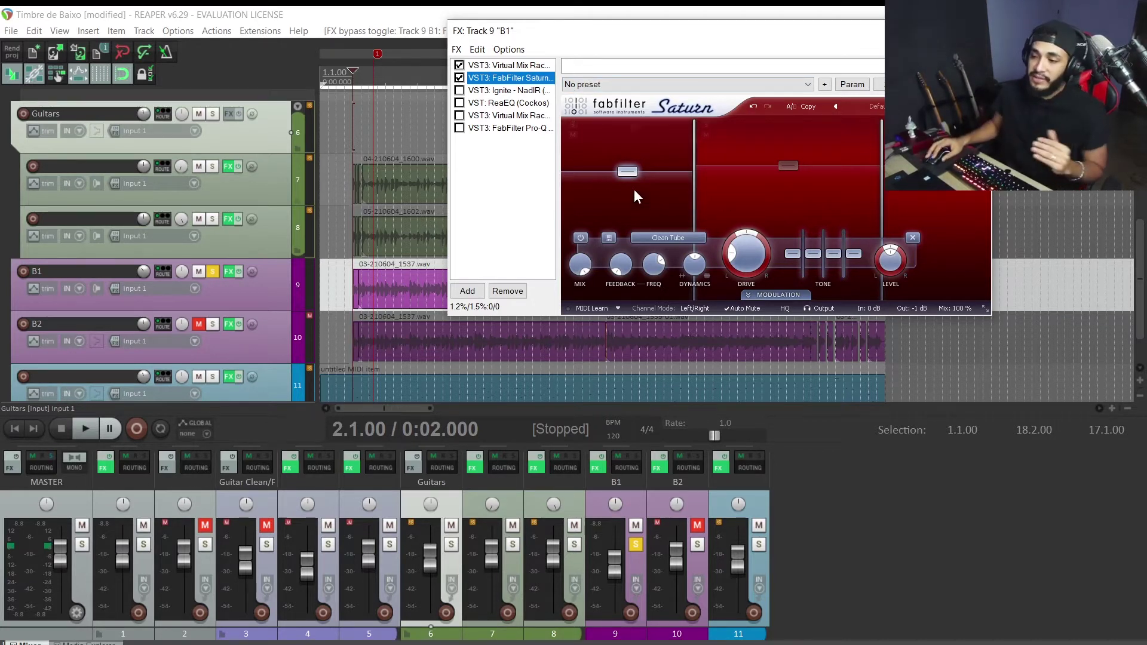
{"action": "mouse_move", "coordinate": [625, 179]}
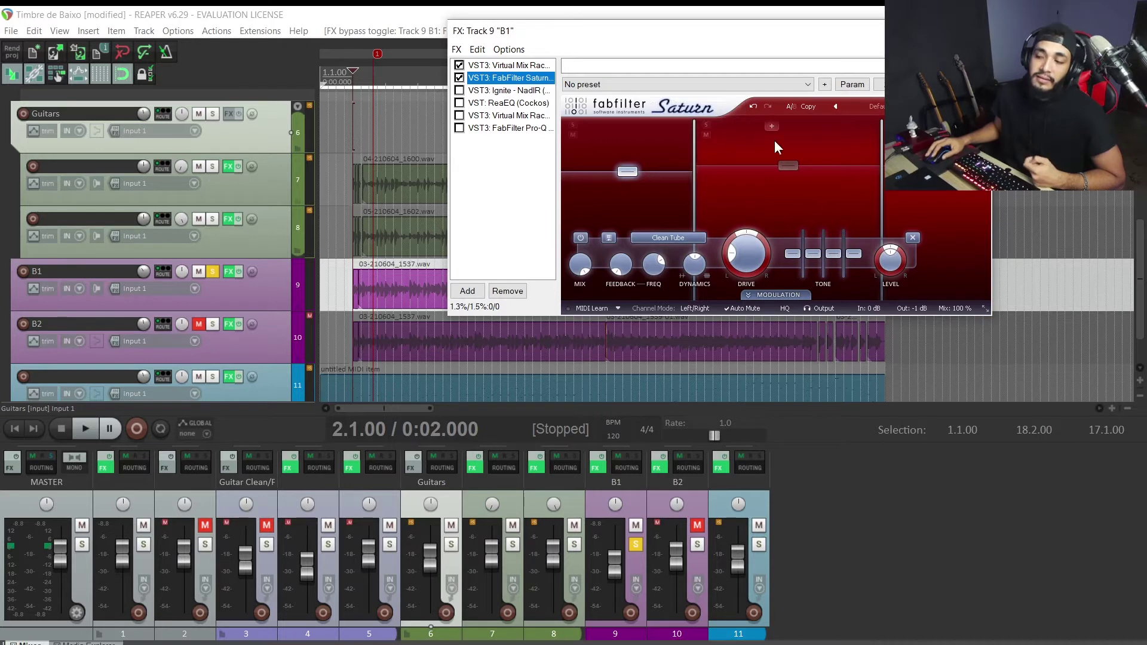
{"action": "left_click", "coordinate": [790, 169]}
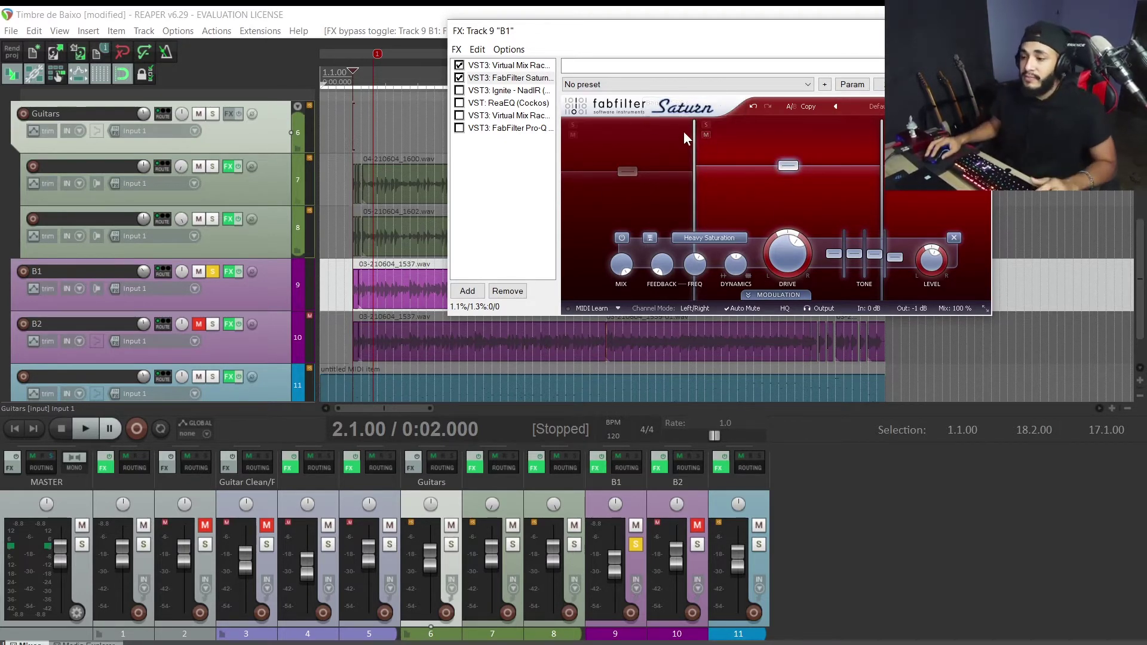
{"action": "key", "text": "space"}
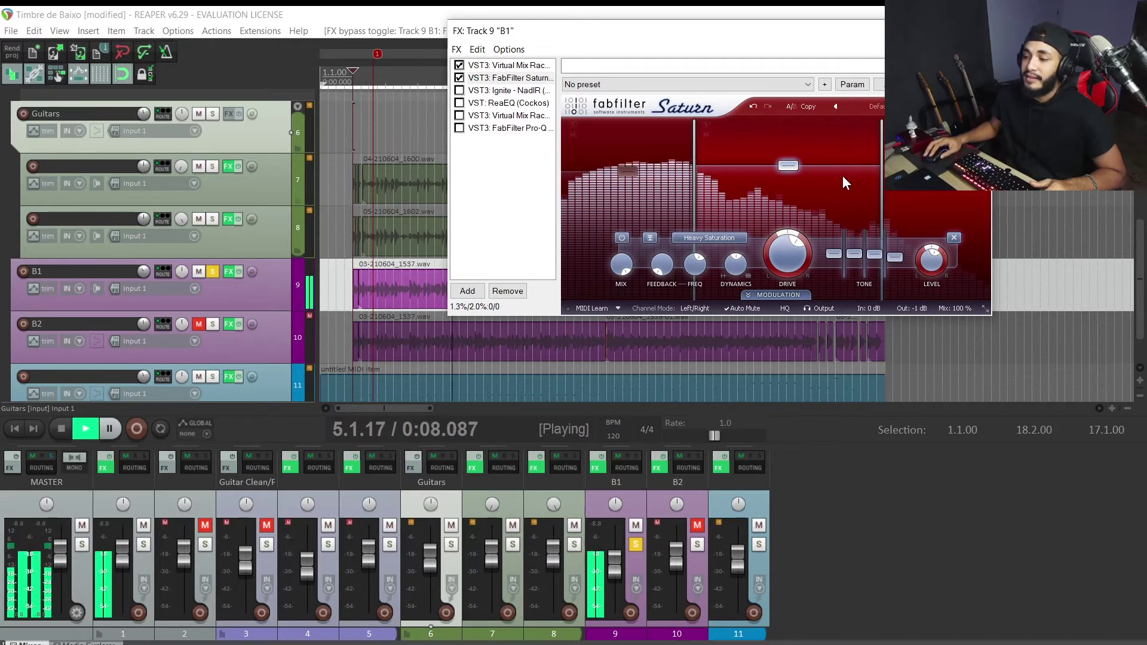
{"action": "key", "text": "space"}
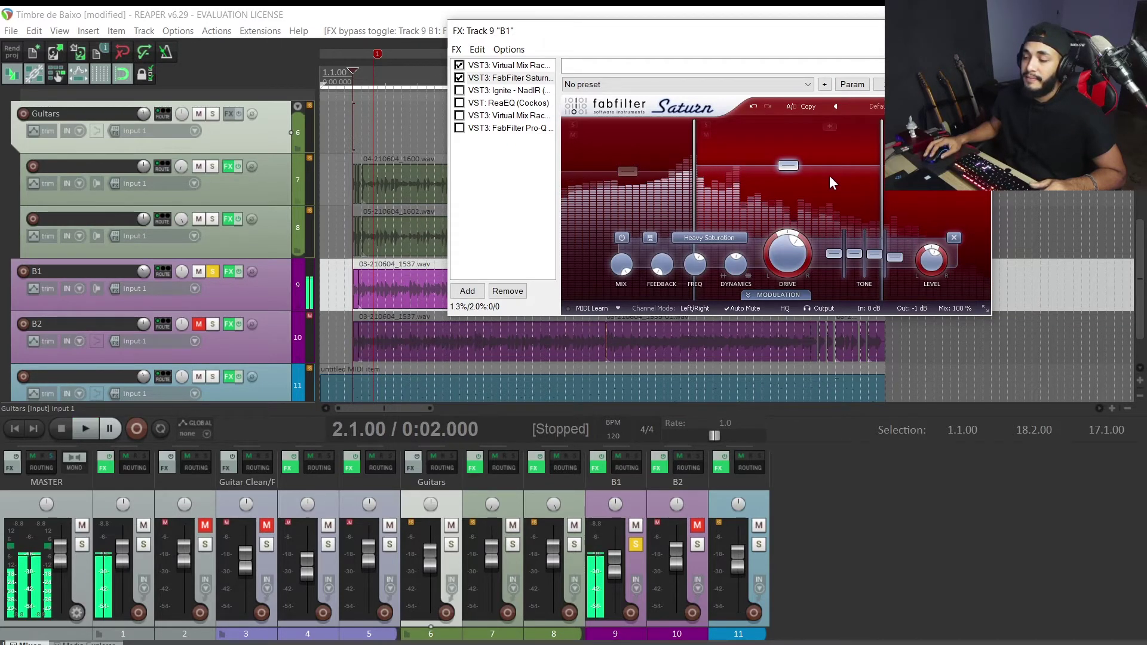
Step: Compare the bass during playback with Saturn's Clean Tube and Heavy Saturation bands bypassed and re-enabled
{"action": "mouse_move", "coordinate": [577, 139]}
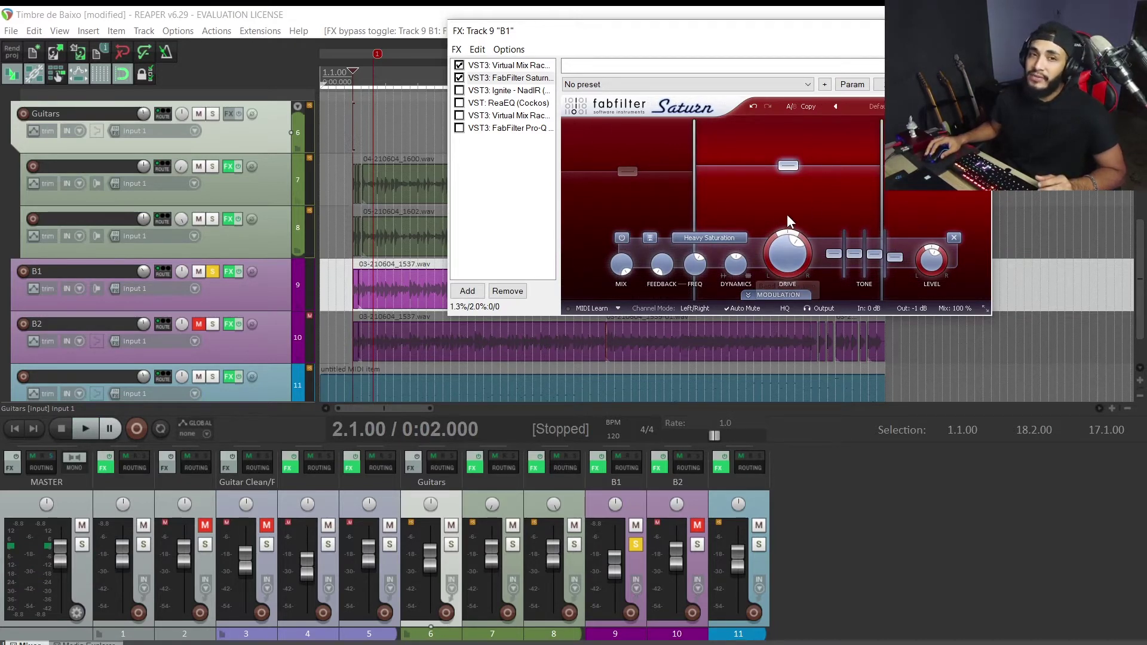
{"action": "key", "text": "space"}
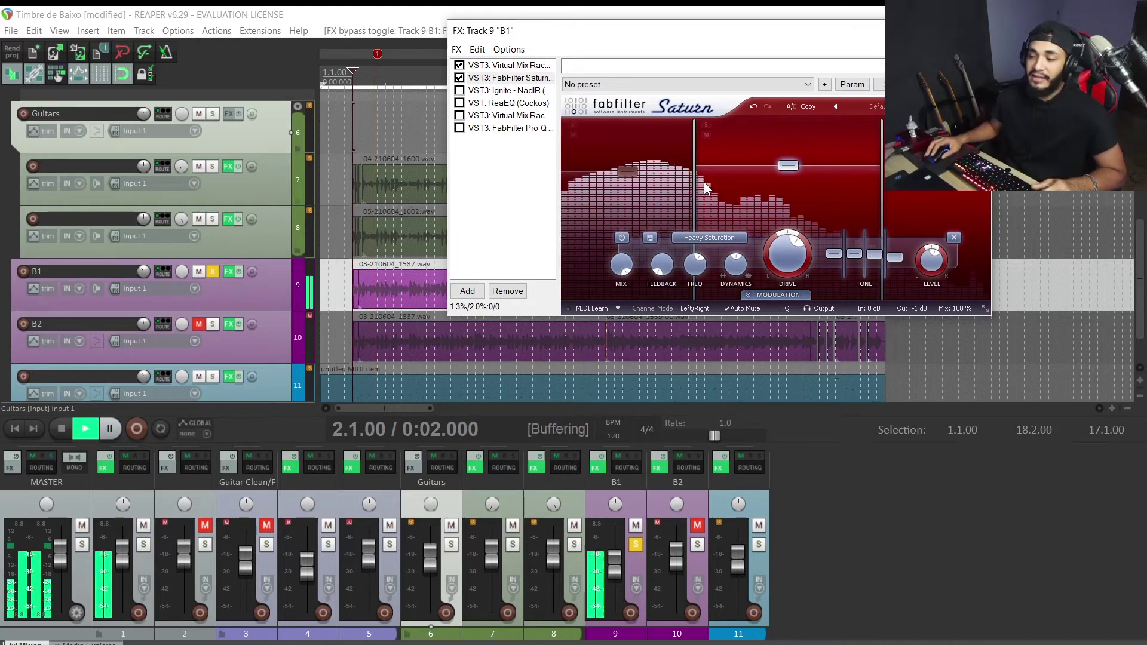
{"action": "left_click", "coordinate": [621, 237]}
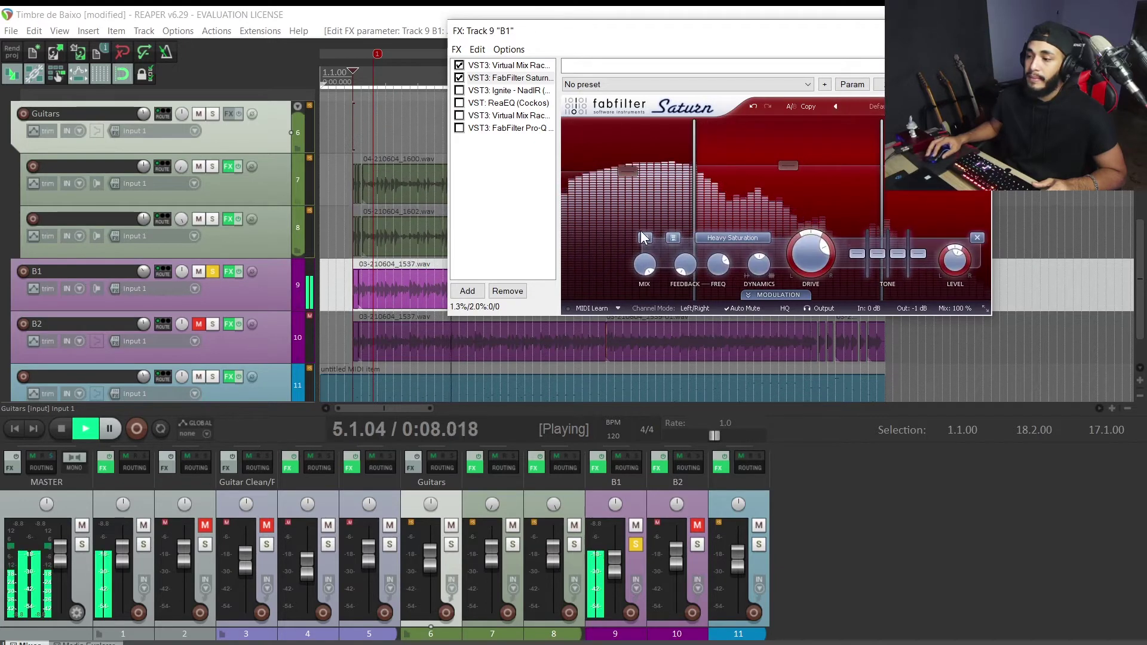
{"action": "left_click", "coordinate": [643, 237]}
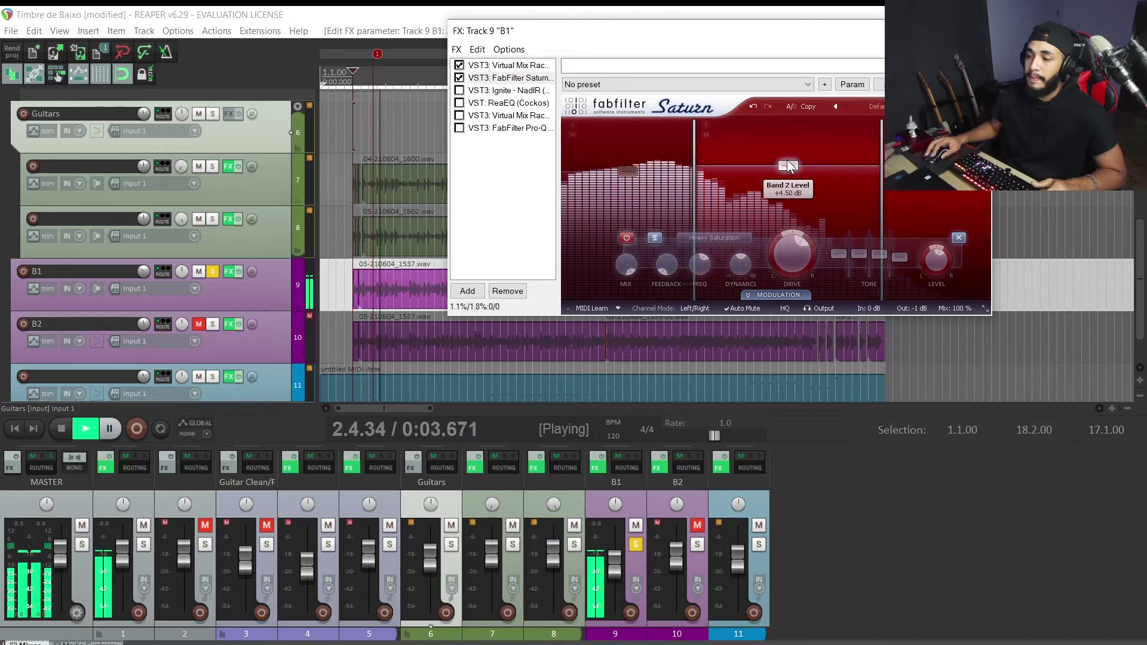
{"action": "left_click", "coordinate": [615, 235]}
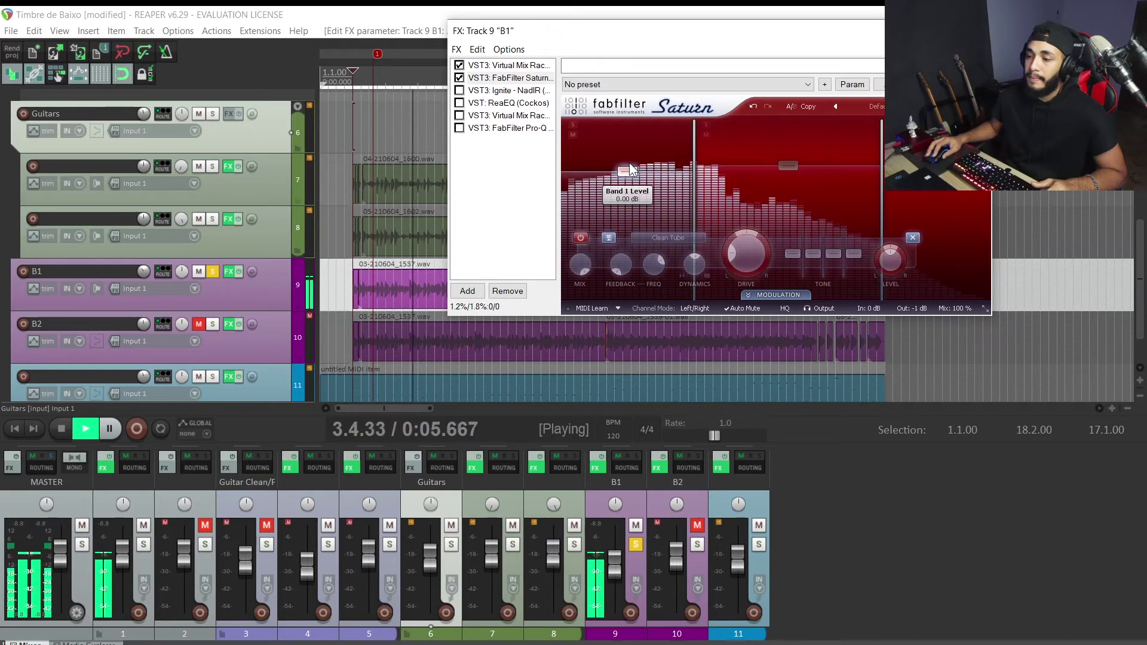
{"action": "left_click", "coordinate": [580, 237]}
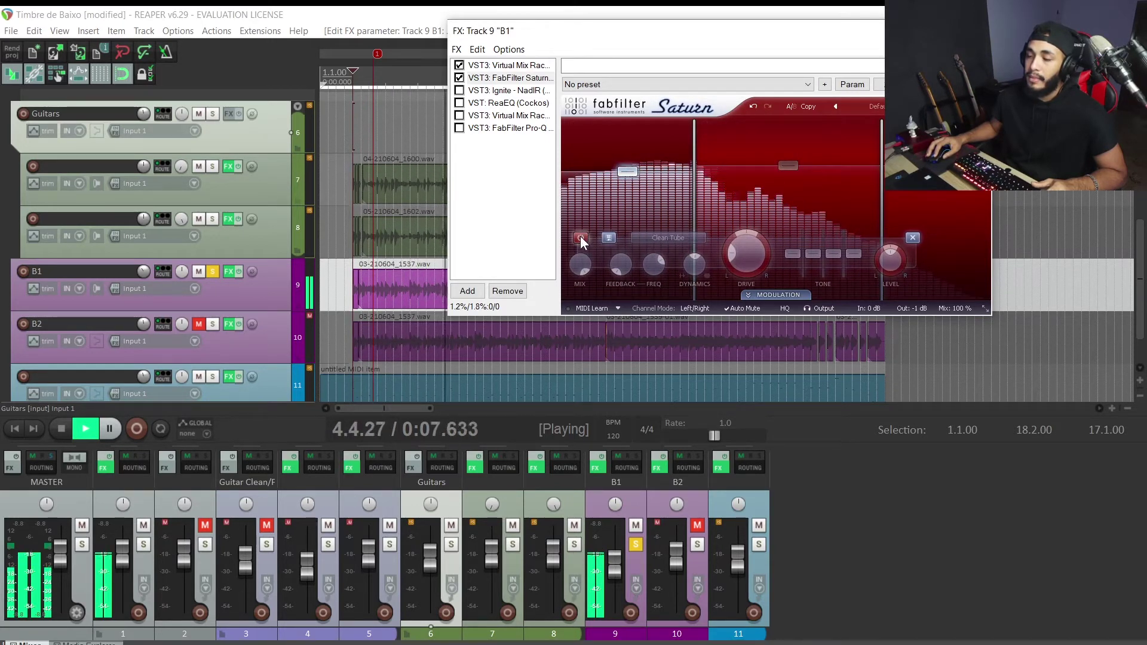
{"action": "left_click", "coordinate": [581, 238]}
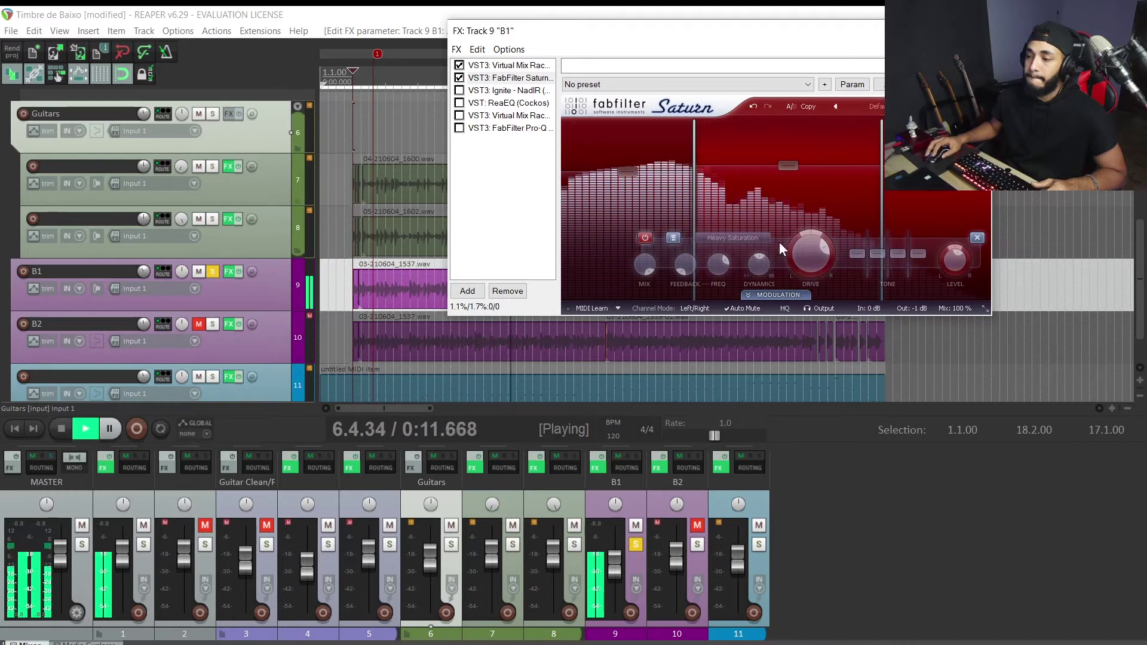
{"action": "left_click", "coordinate": [645, 239]}
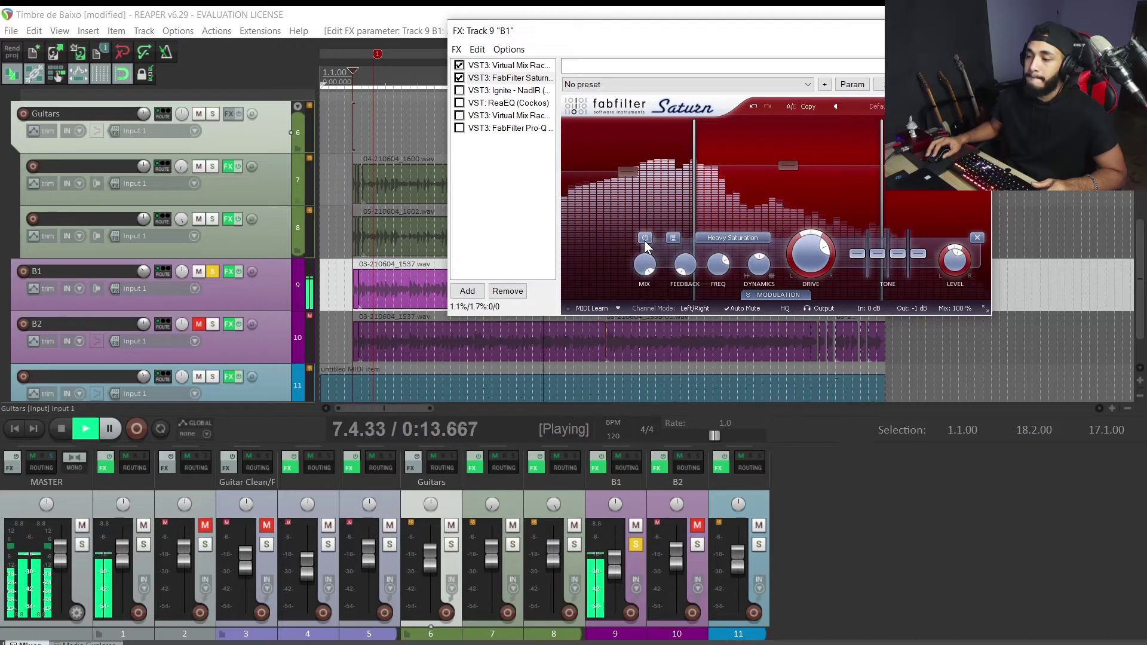
{"action": "key", "text": "space"}
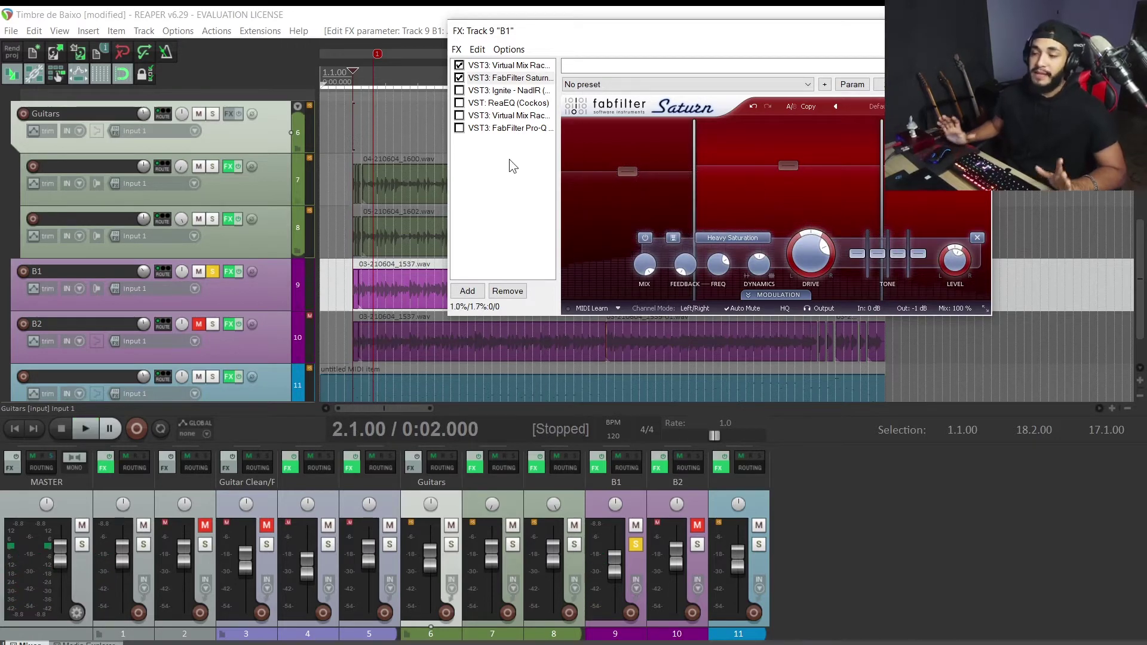
Step: Enable the Ignite NadIR cabinet loader on B1 and compare the bass with it bypassed and active during playback
{"action": "left_click", "coordinate": [506, 92]}
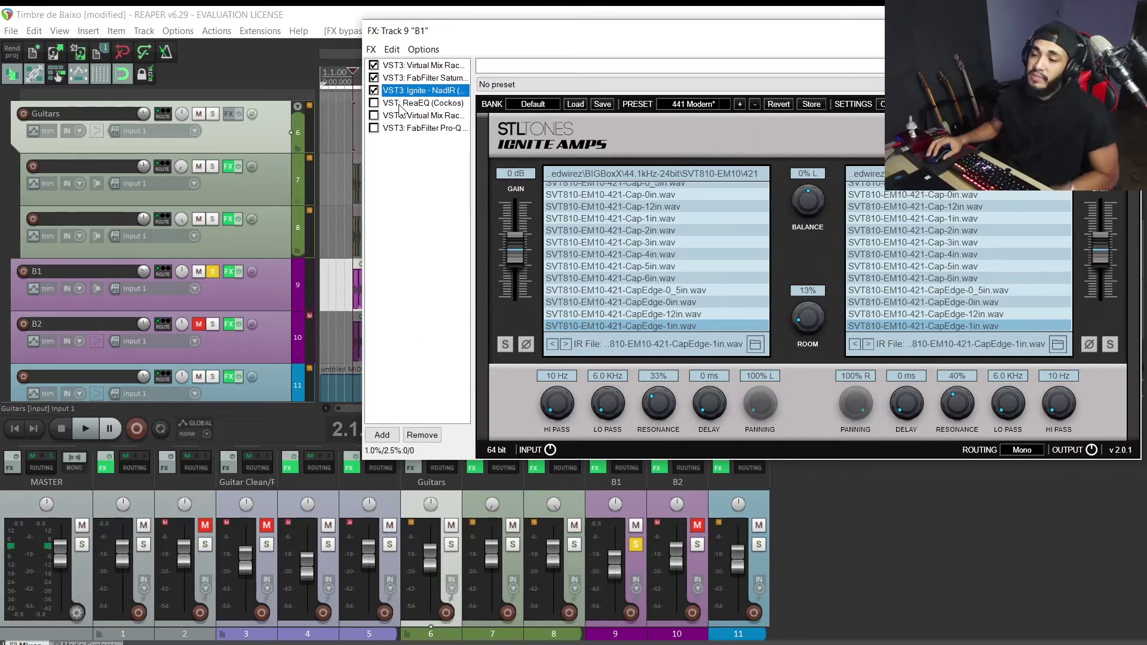
{"action": "key", "text": "space"}
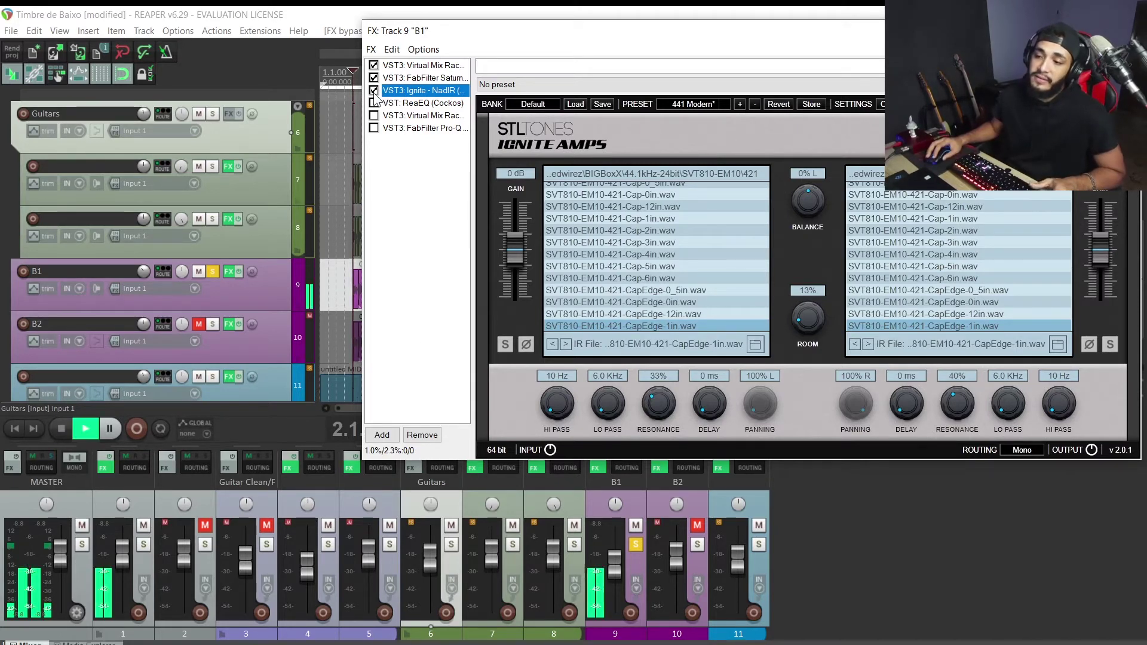
{"action": "left_click", "coordinate": [374, 92]}
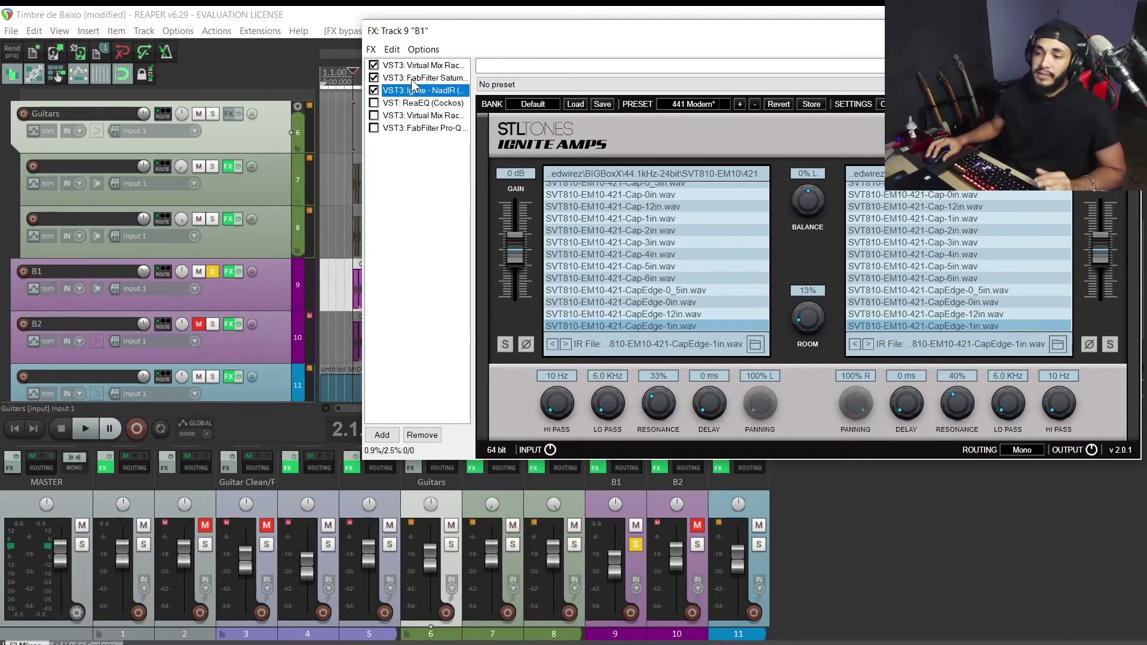
Step: Reopen FabFilter Saturn on B1 and audition the bass with its Clean Tube low band selected
{"action": "left_click", "coordinate": [412, 80]}
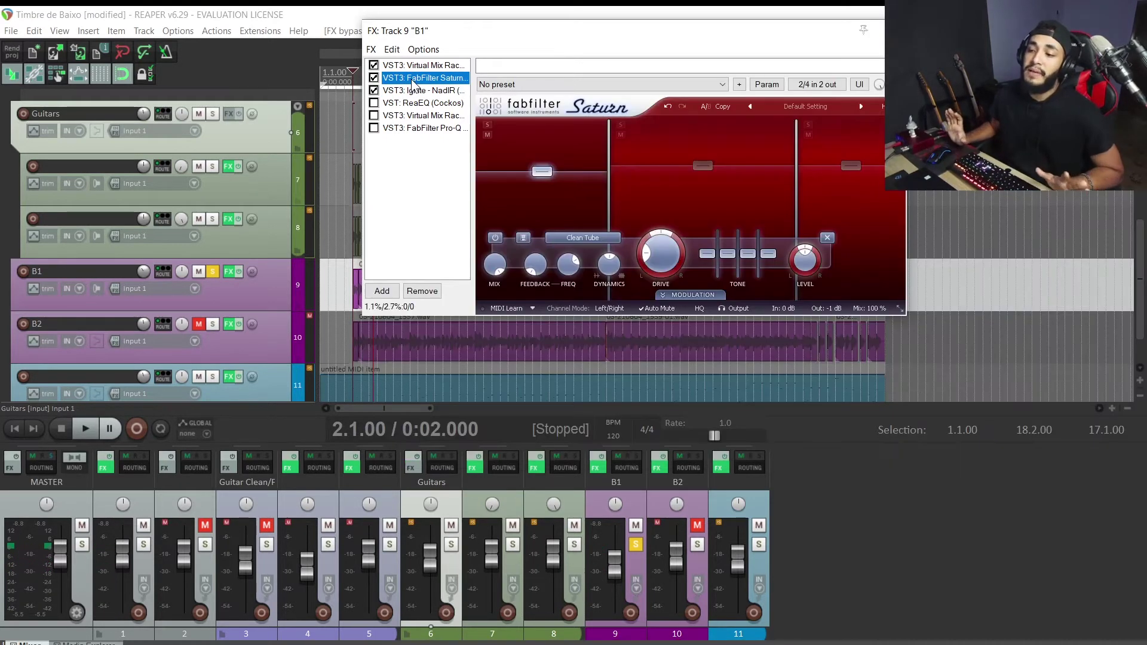
{"action": "key", "text": "space"}
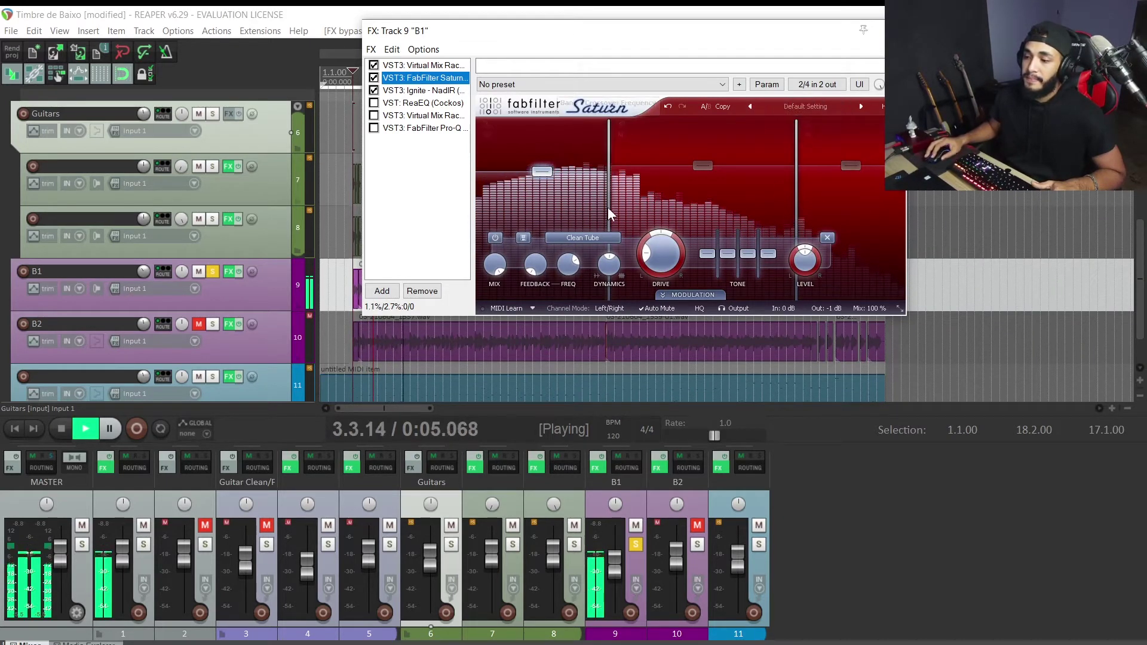
{"action": "key", "text": "space"}
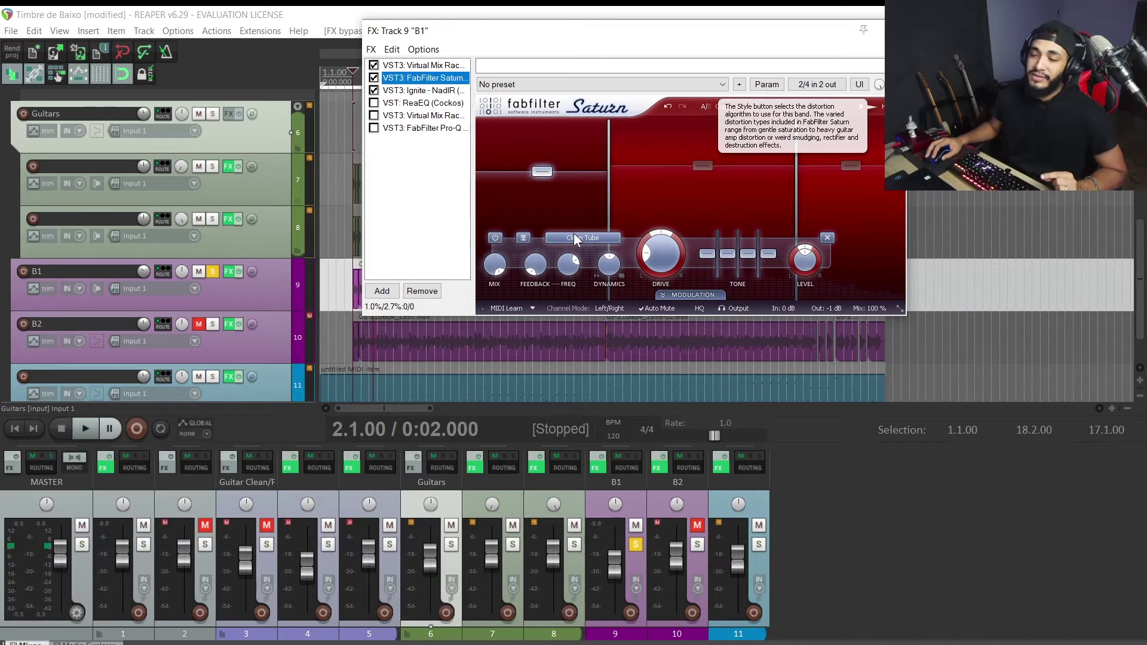
Step: Try Heavy Saturation on Saturn's low band during playback, resetting its Drive Pan to 0 and raising the Drive
{"action": "left_click", "coordinate": [582, 237]}
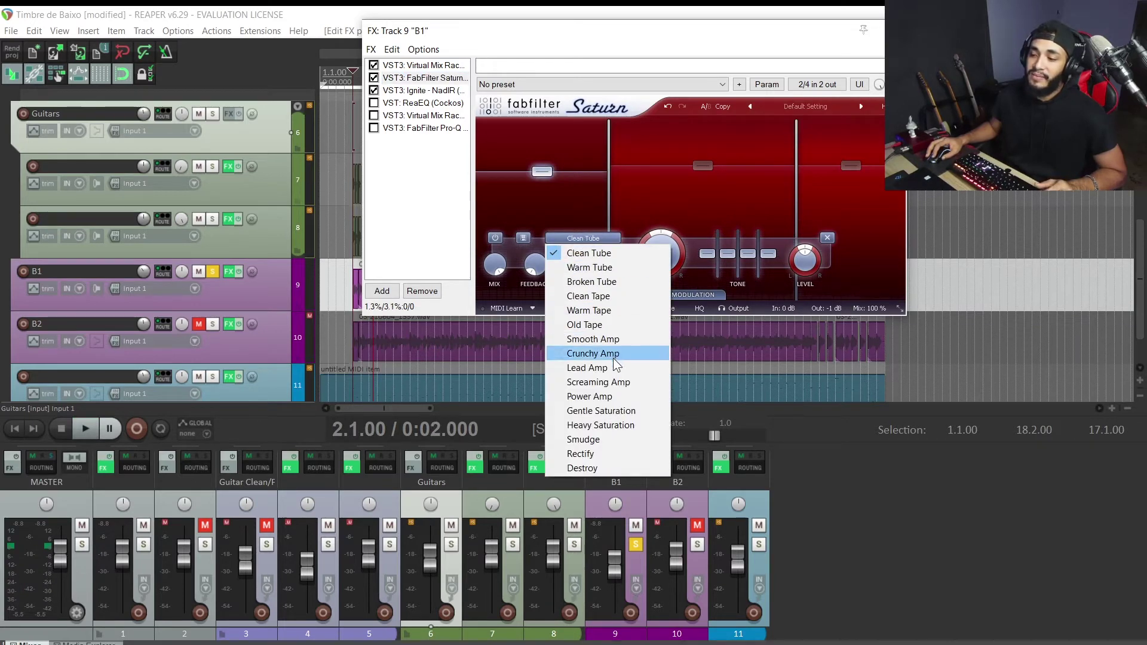
{"action": "left_click", "coordinate": [603, 425]}
{"action": "key", "text": "space"}
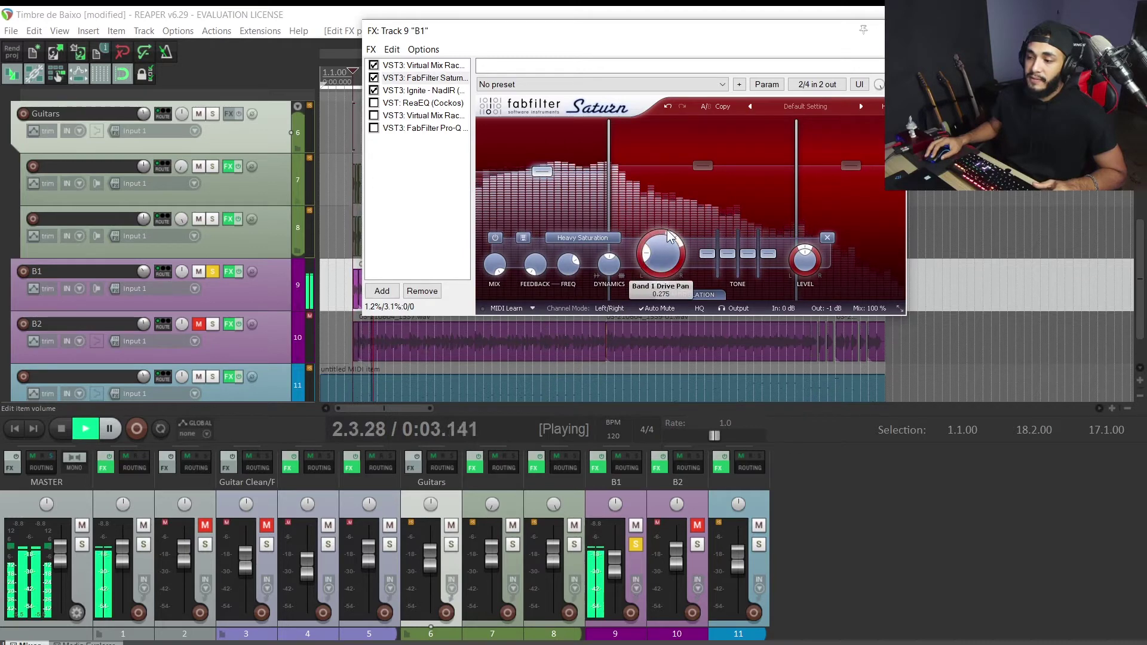
{"action": "left_click_drag", "start_coordinate": [648, 237], "coordinate": [635, 244]}
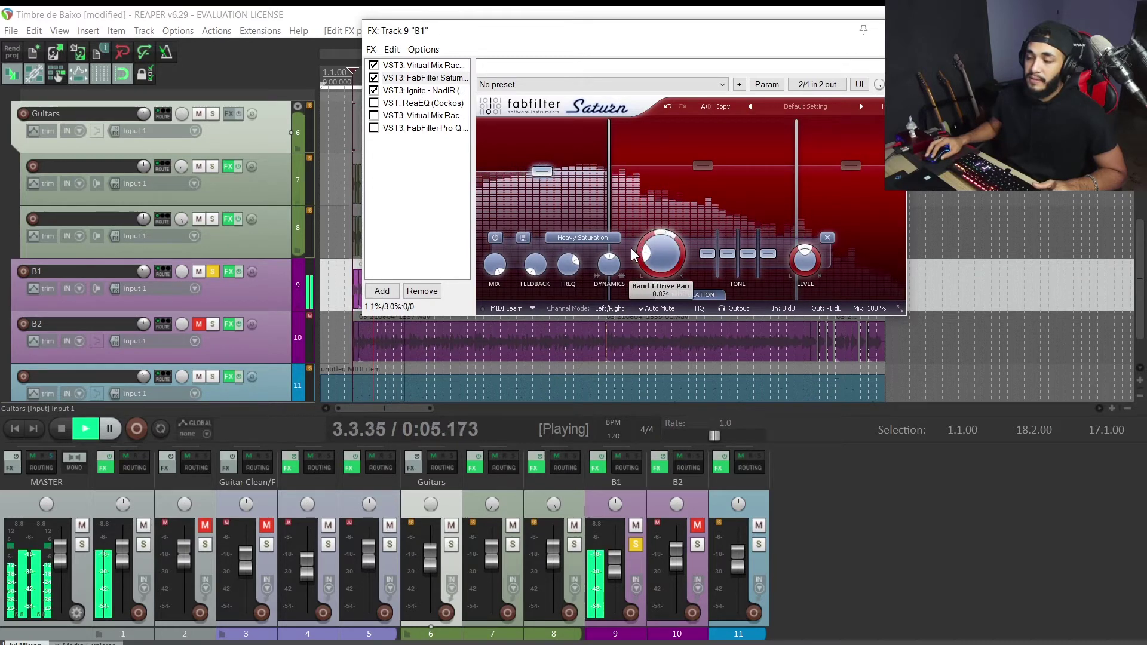
{"action": "double_click", "coordinate": [639, 247]}
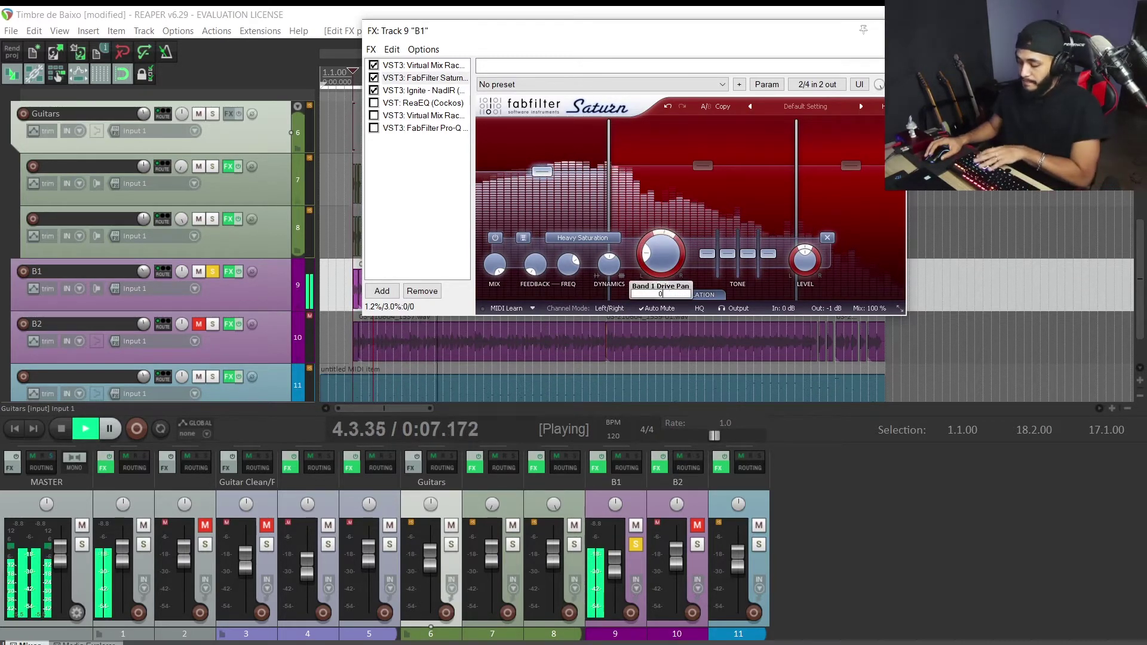
{"action": "left_click_drag", "start_coordinate": [667, 237], "coordinate": [683, 240]}
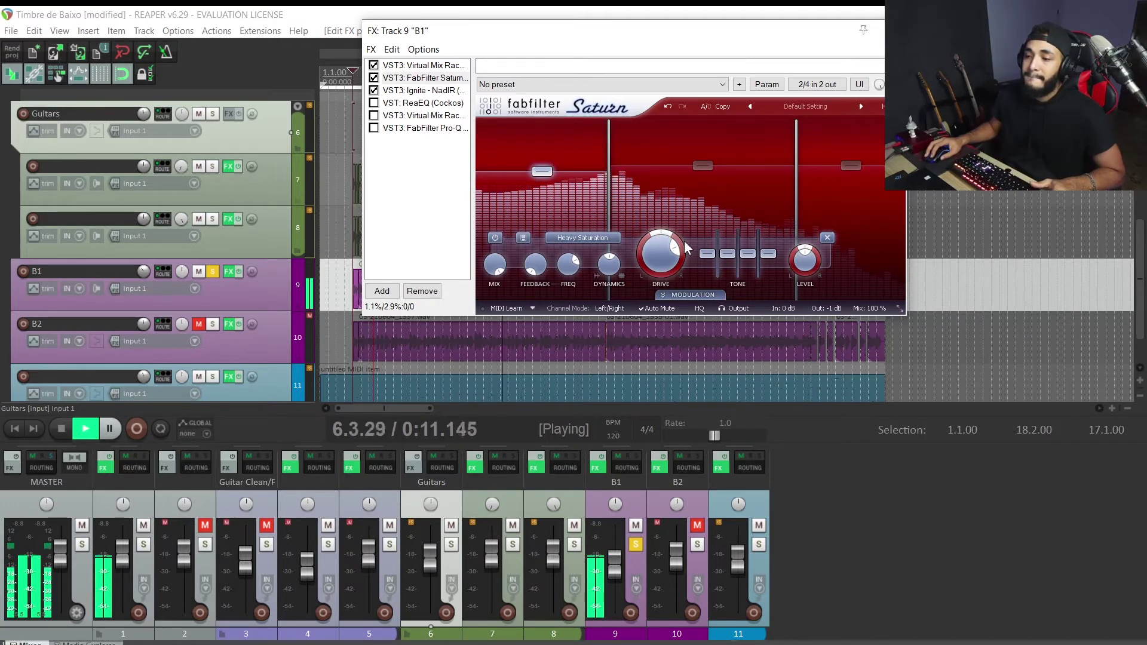
{"action": "key", "text": "space"}
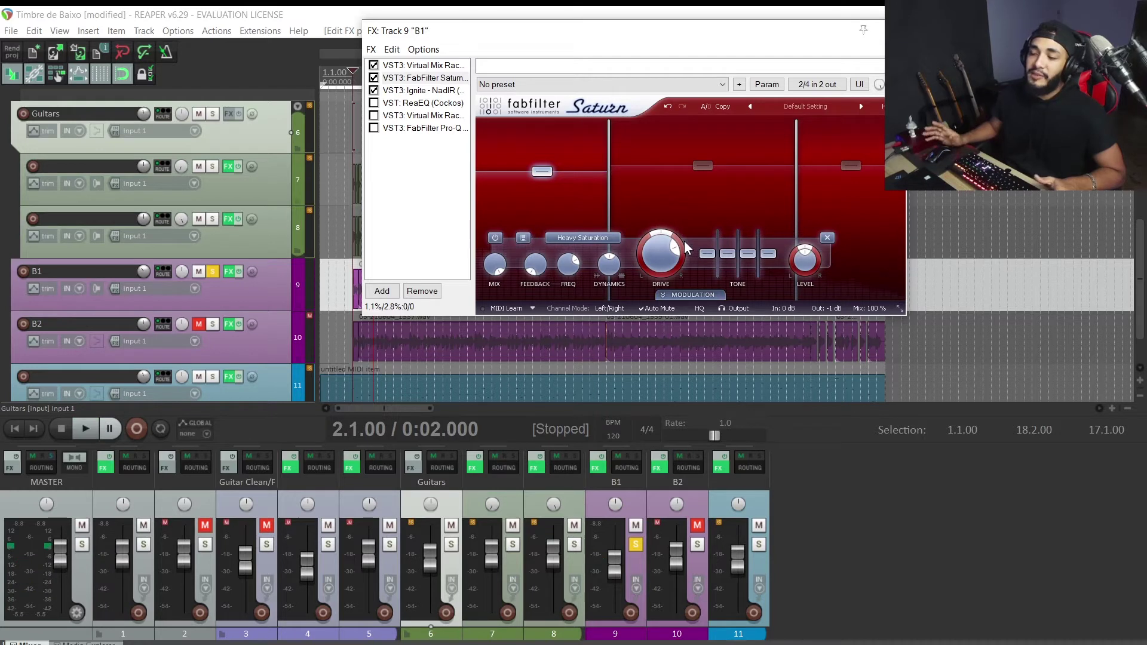
Step: Lower the Drive of Saturn's low band to about 20.6% during playback and set its style back to Clean Tube
{"action": "left_click_drag", "start_coordinate": [683, 242], "coordinate": [647, 254]}
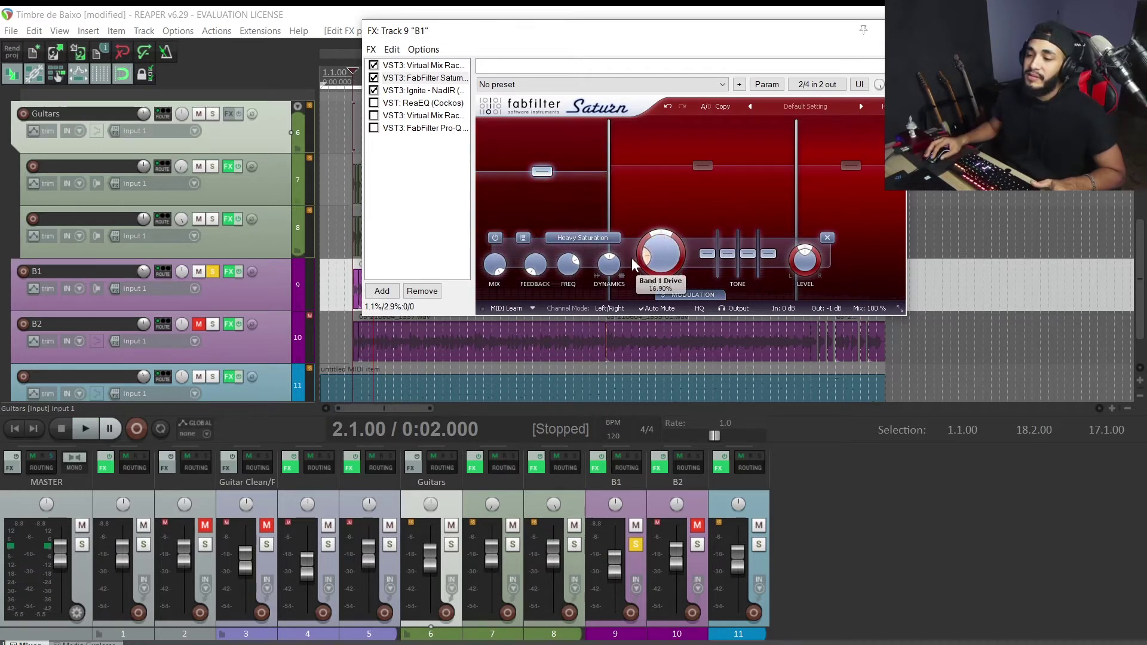
{"action": "key", "text": "space"}
{"action": "mouse_move", "coordinate": [633, 252]}
{"action": "left_mouse_down"}
{"action": "mouse_move", "coordinate": [666, 233]}
{"action": "mouse_move", "coordinate": [657, 256]}
{"action": "mouse_move", "coordinate": [654, 247]}
{"action": "left_mouse_up"}
{"action": "double_click", "coordinate": [666, 233]}
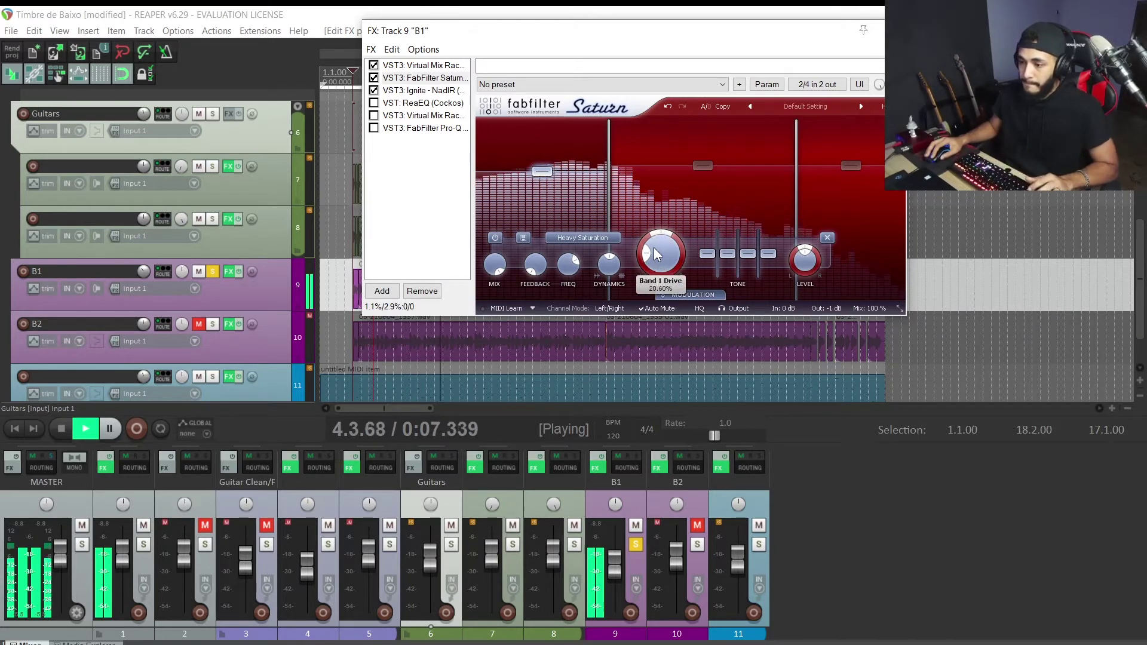
{"action": "left_click", "coordinate": [597, 238]}
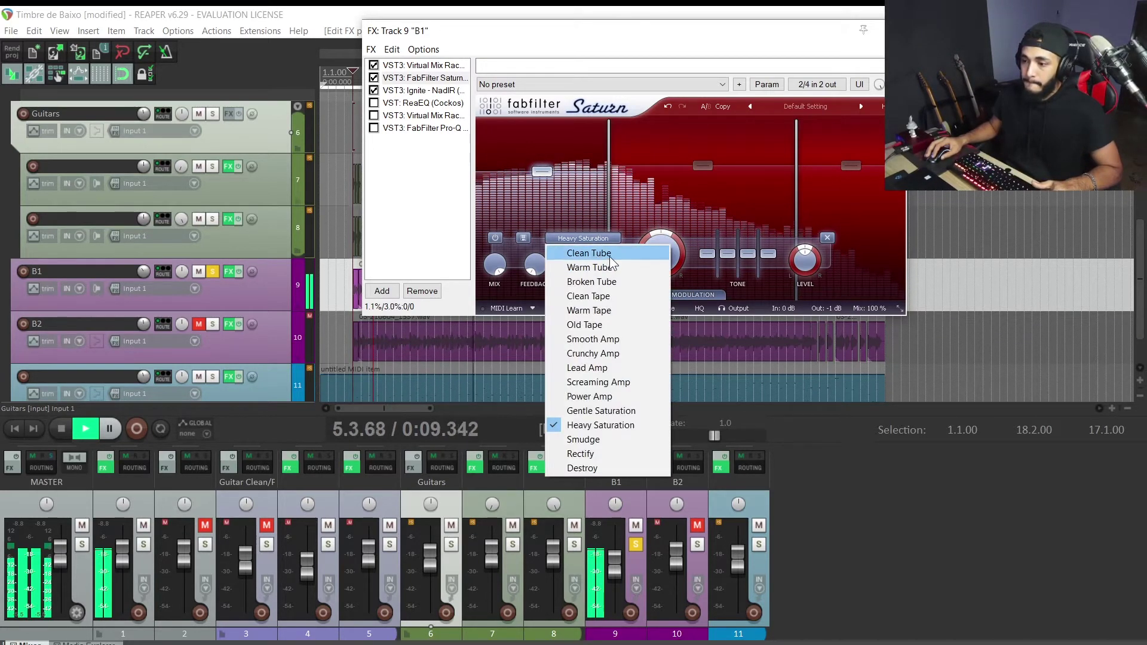
{"action": "left_click", "coordinate": [610, 256]}
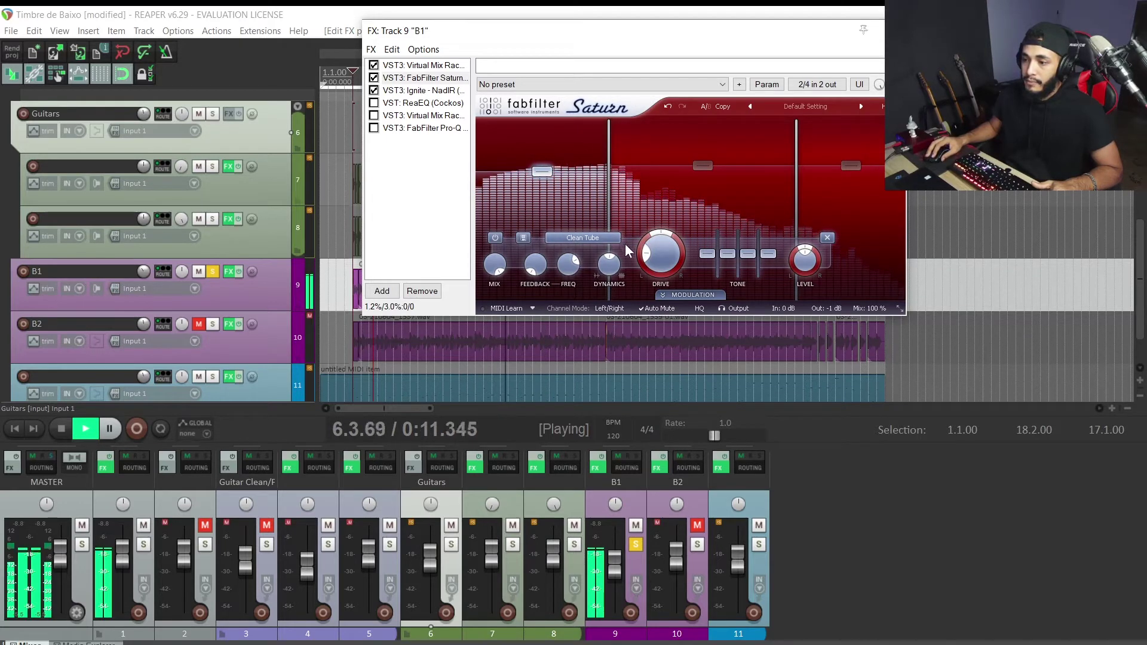
Step: Examine the Drive settings of Saturn's second and third bands and the low crossover frequency while the bass plays
{"action": "left_click", "coordinate": [702, 164]}
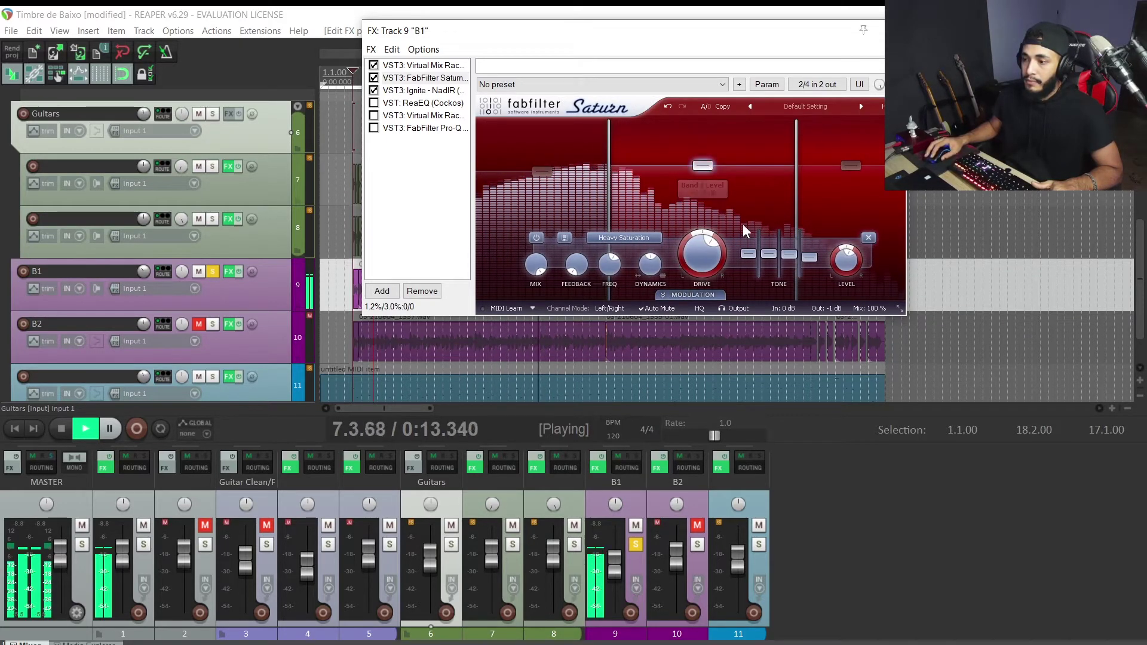
{"action": "mouse_move", "coordinate": [708, 245]}
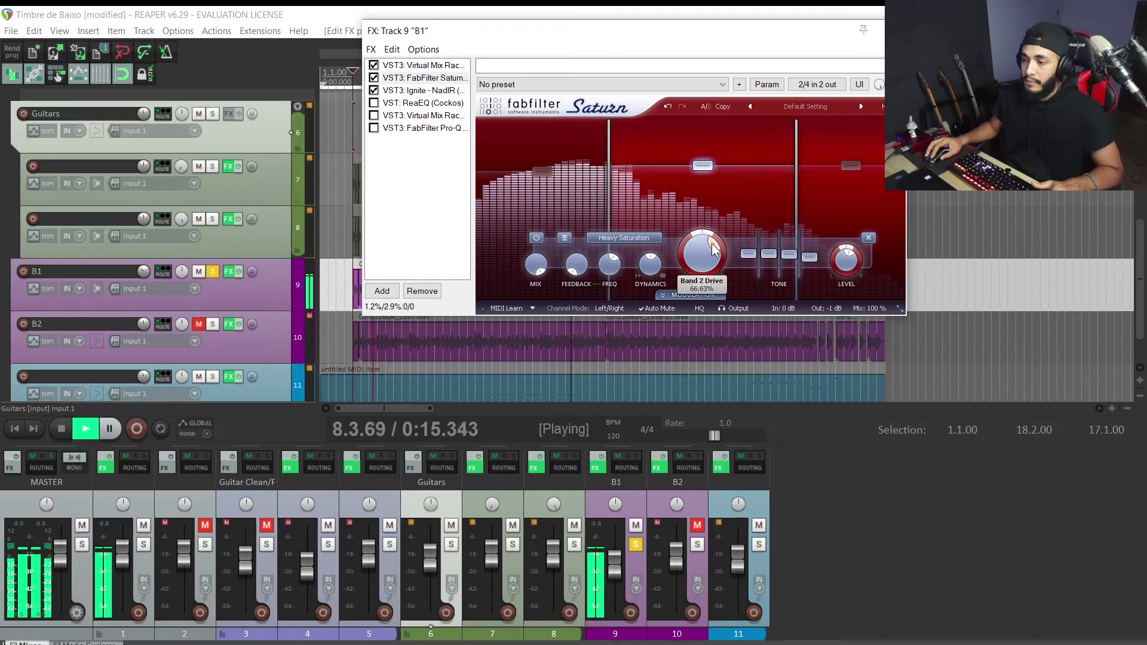
{"action": "left_click", "coordinate": [851, 165]}
{"action": "mouse_move", "coordinate": [739, 254]}
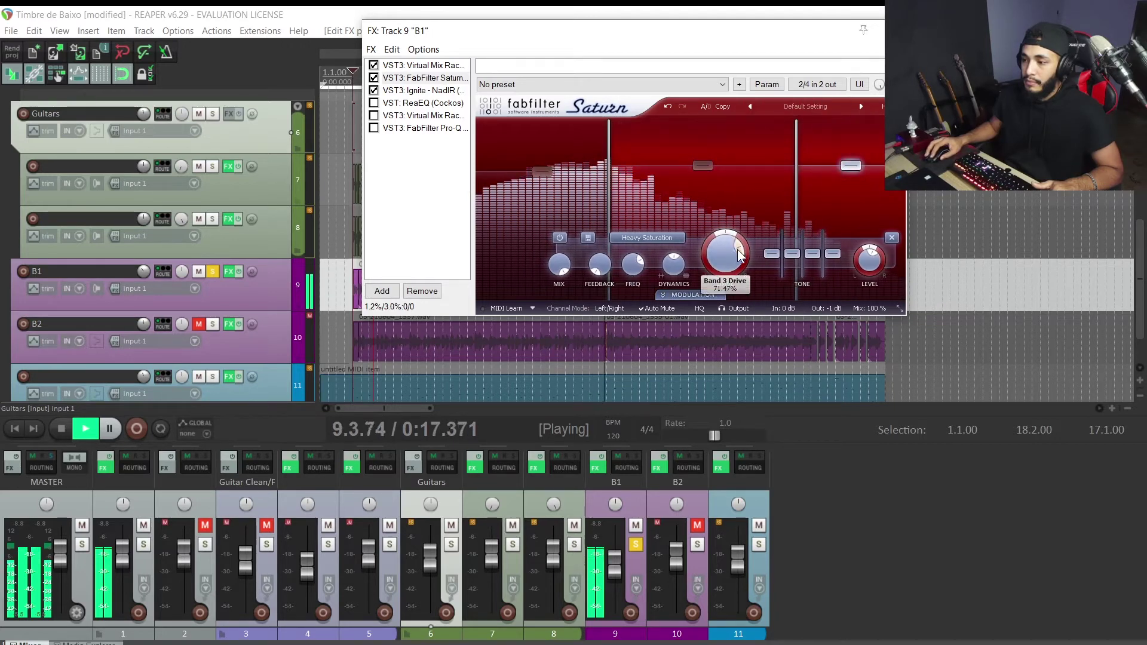
{"action": "left_click", "coordinate": [704, 166]}
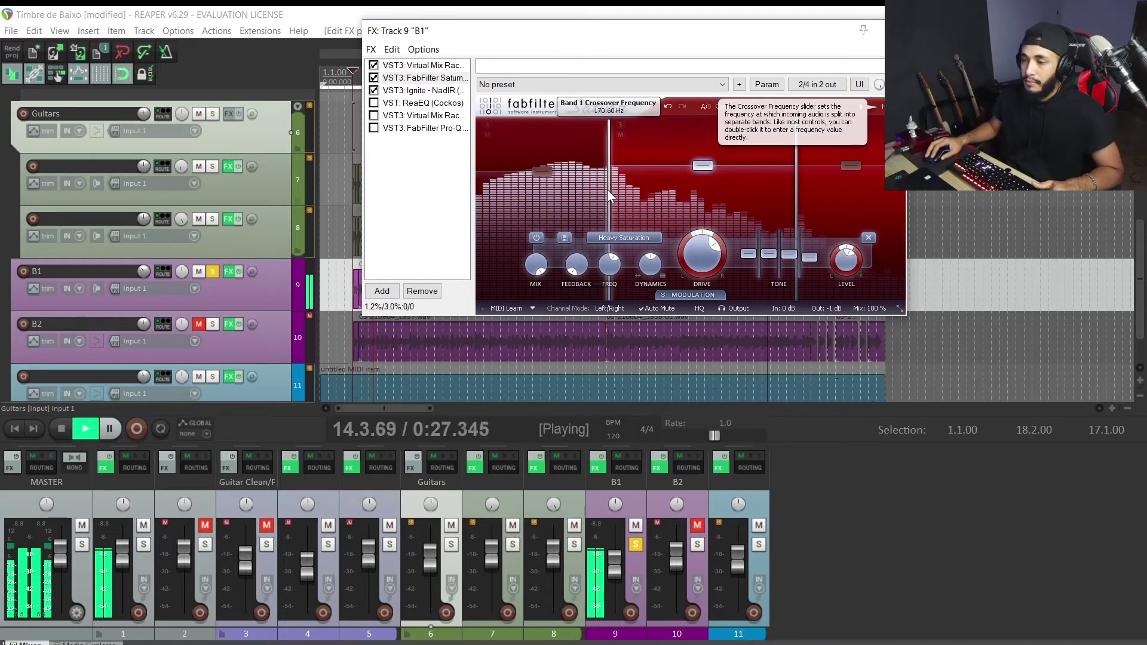
{"action": "key", "text": "space"}
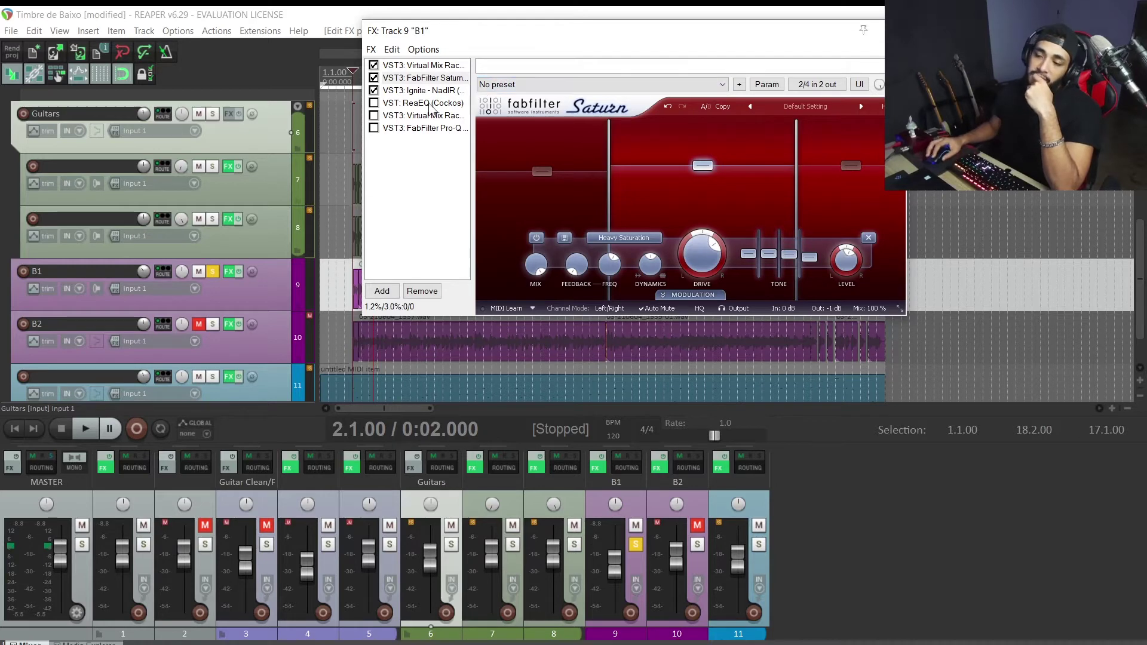
Step: Enable ReaEQ on B1 and compare the bass with the EQ bypassed and re-enabled during playback
{"action": "left_click", "coordinate": [405, 104]}
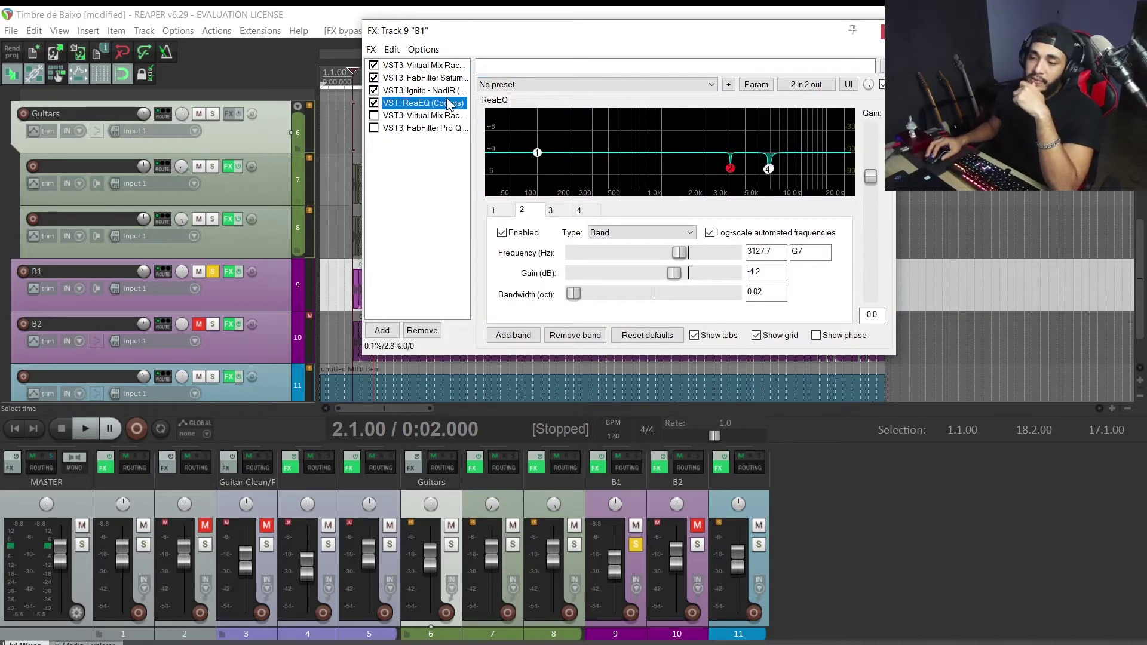
{"action": "mouse_move", "coordinate": [739, 178]}
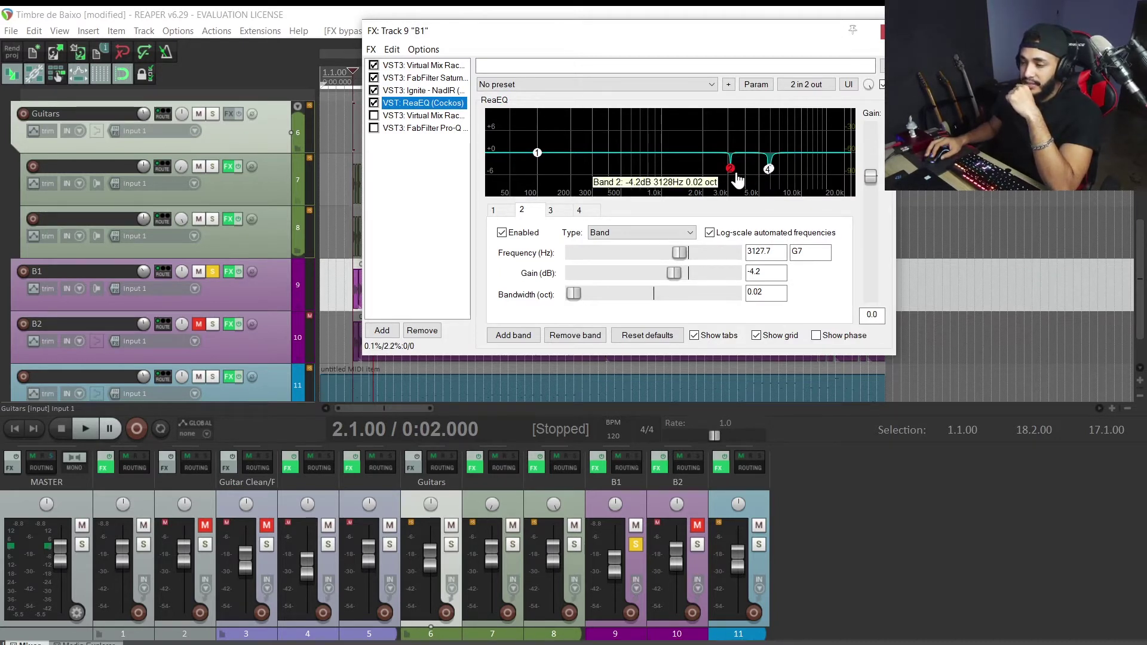
{"action": "key", "text": "space"}
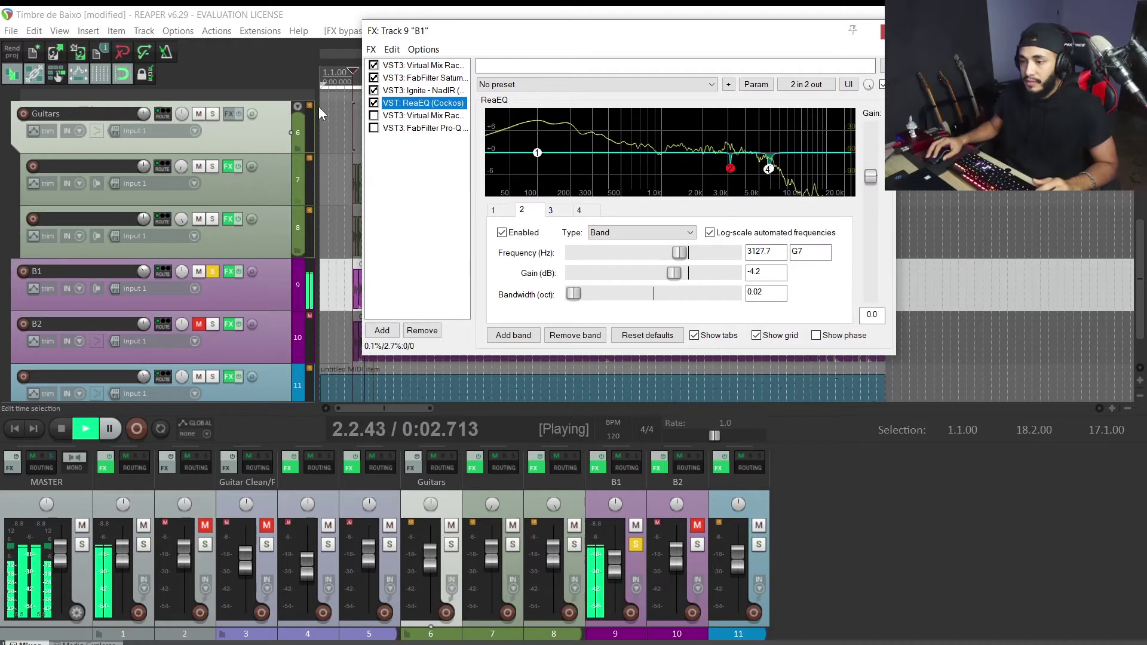
{"action": "left_click", "coordinate": [374, 103]}
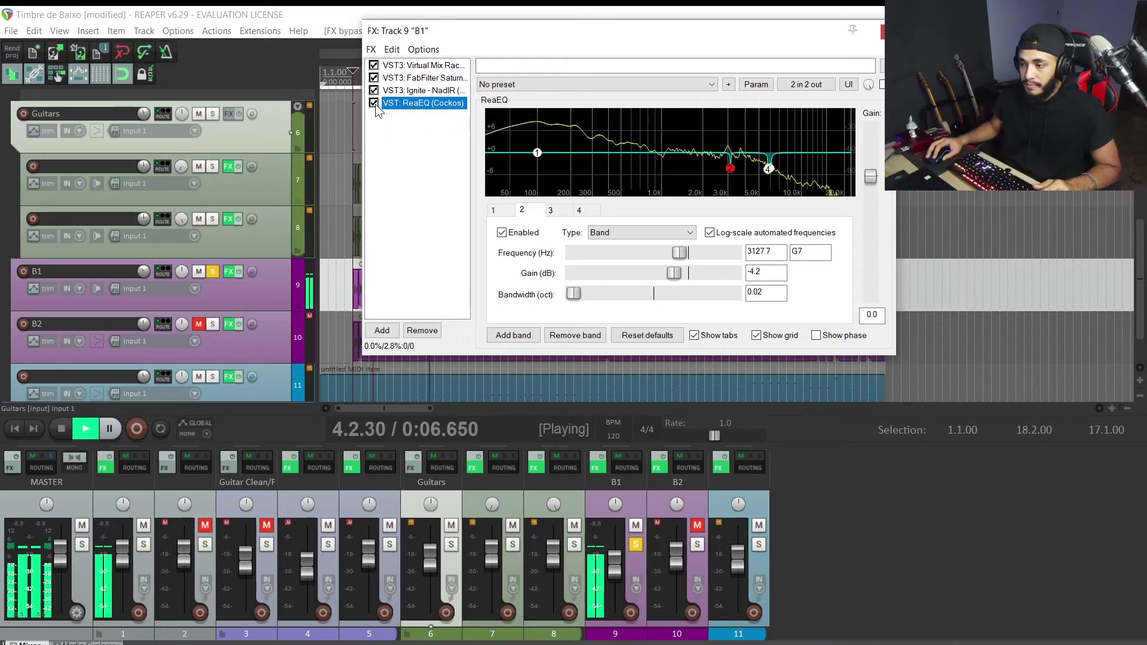
{"action": "left_click", "coordinate": [374, 103]}
Step: Soften ReaEQ's high-frequency cuts during playback, setting band 4's gain to about -0.8 dB and band 3's to about -2.3 dB
{"action": "left_click", "coordinate": [769, 170]}
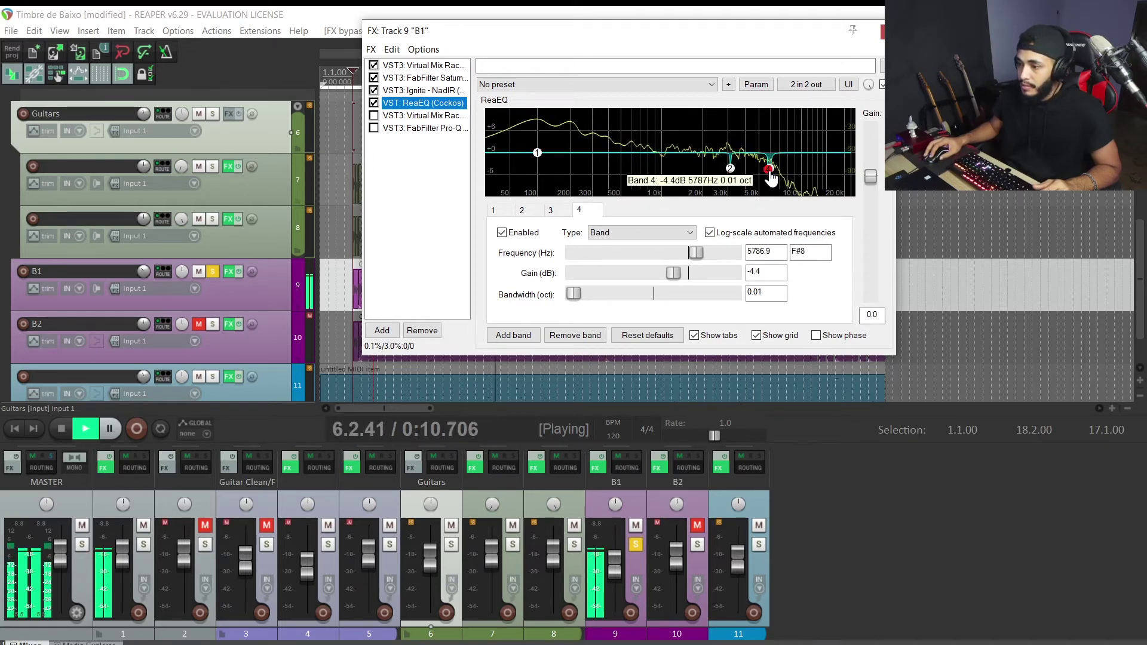
{"action": "left_click_drag", "start_coordinate": [674, 273], "coordinate": [683, 278]}
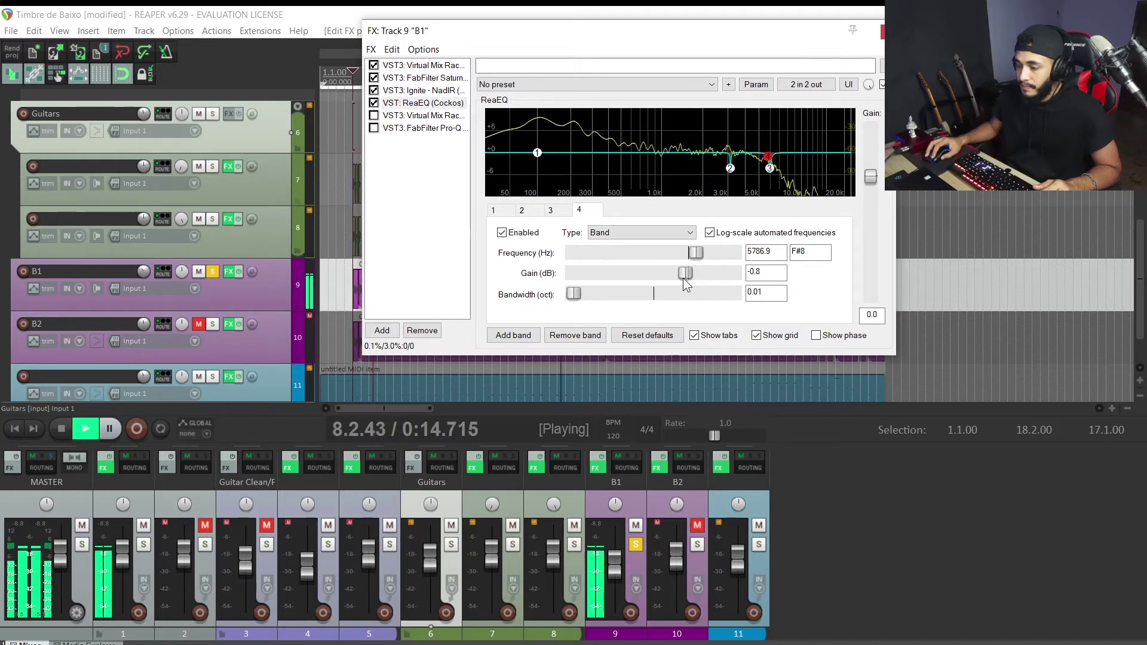
{"action": "left_click", "coordinate": [770, 168]}
{"action": "left_click_drag", "start_coordinate": [675, 276], "coordinate": [684, 276]}
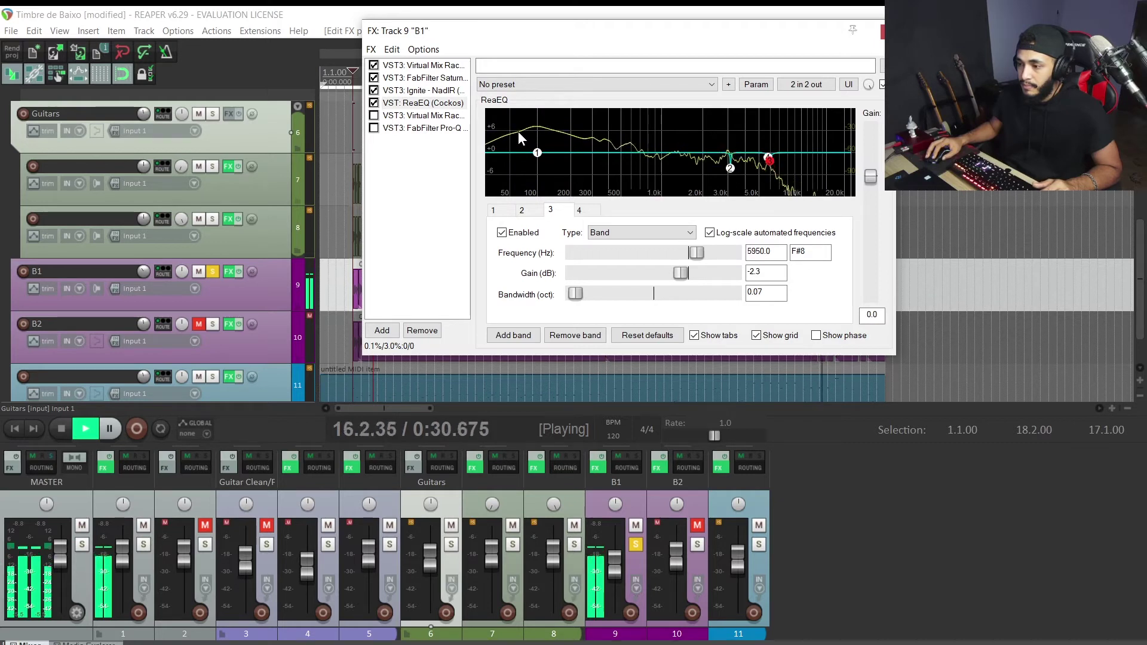
{"action": "key", "text": "space"}
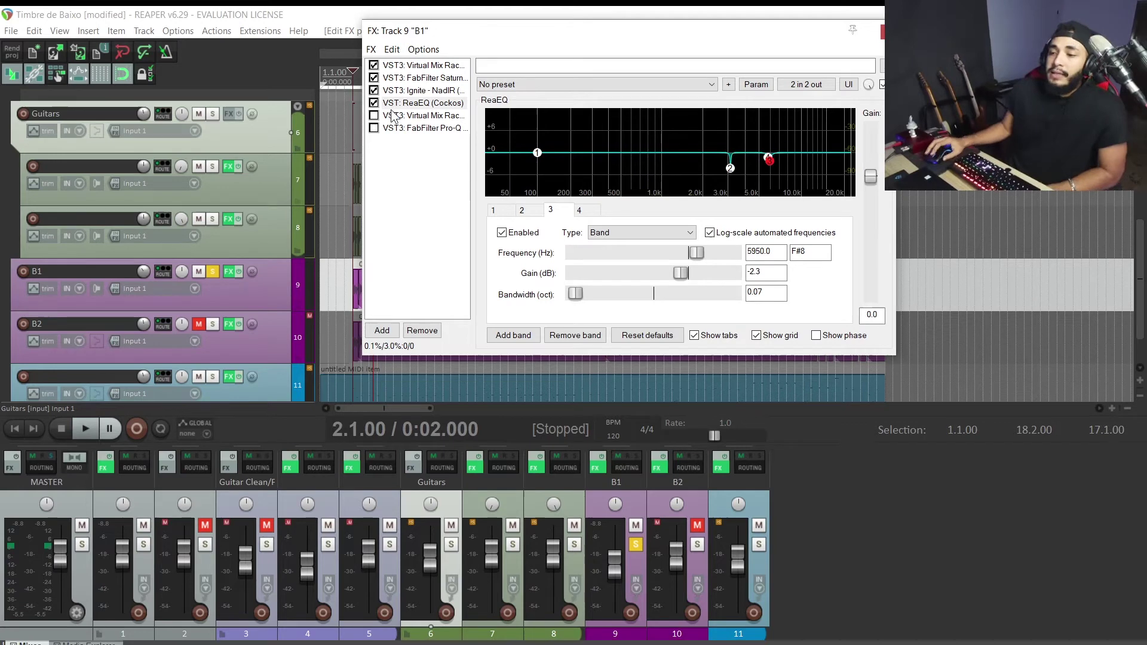
Step: Enable the second Virtual Mix Rack on B1 and examine the upper midrange band's frequency and gain on its FG-N module
{"action": "left_click", "coordinate": [434, 118]}
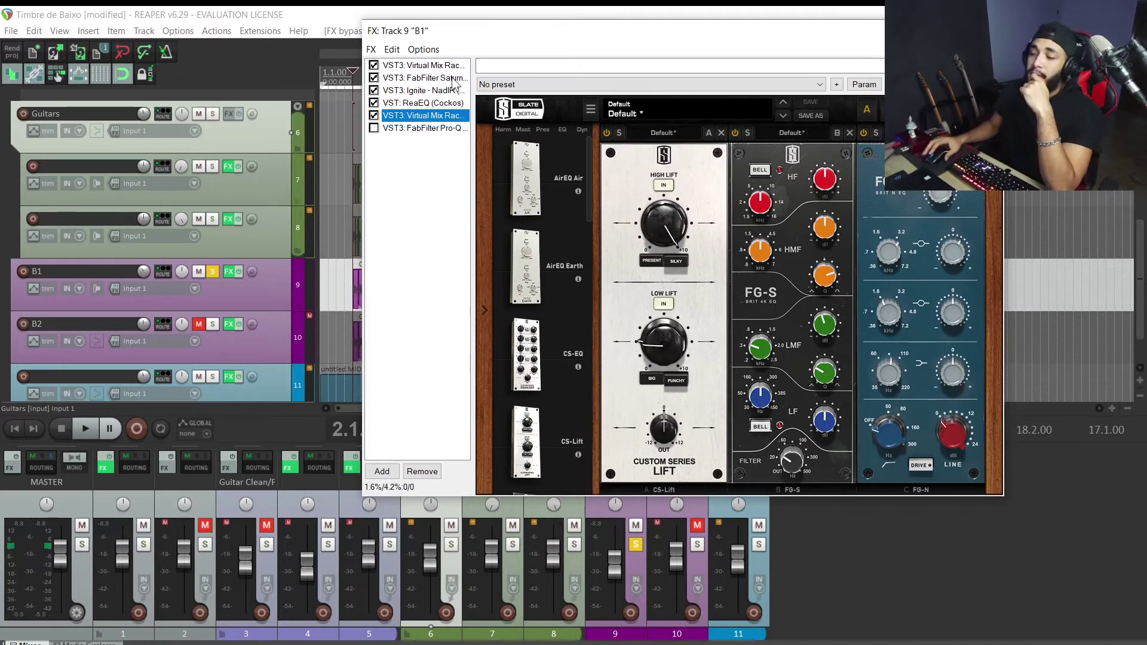
{"action": "left_click", "coordinate": [644, 155]}
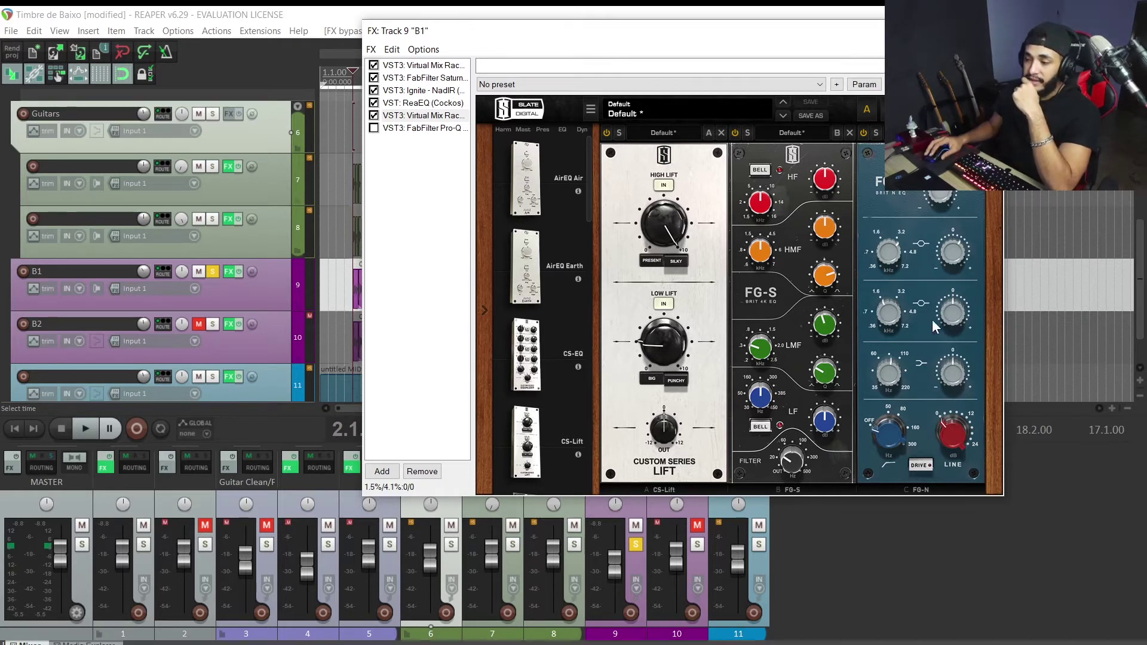
{"action": "mouse_move", "coordinate": [844, 333]}
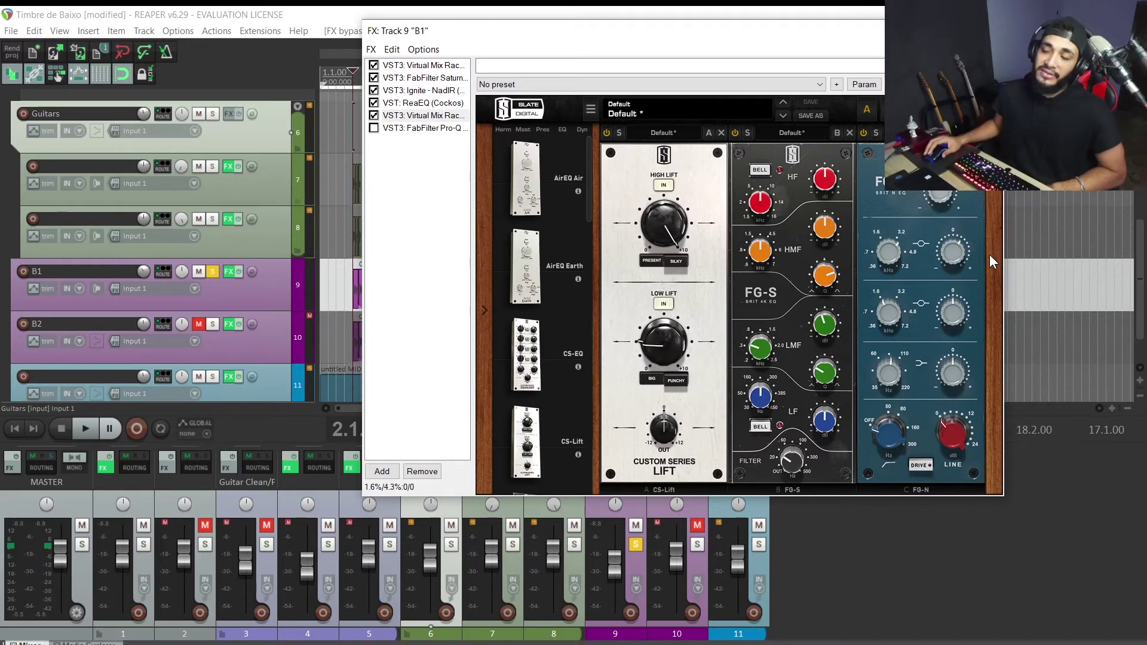
{"action": "mouse_move", "coordinate": [892, 253]}
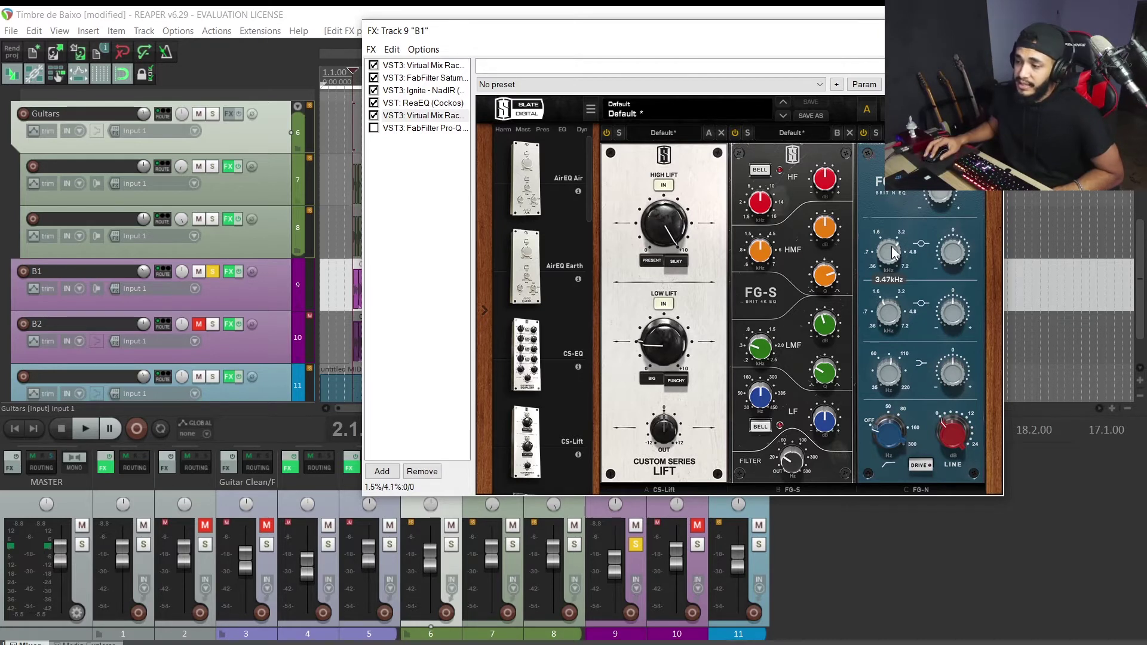
{"action": "mouse_move", "coordinate": [953, 256]}
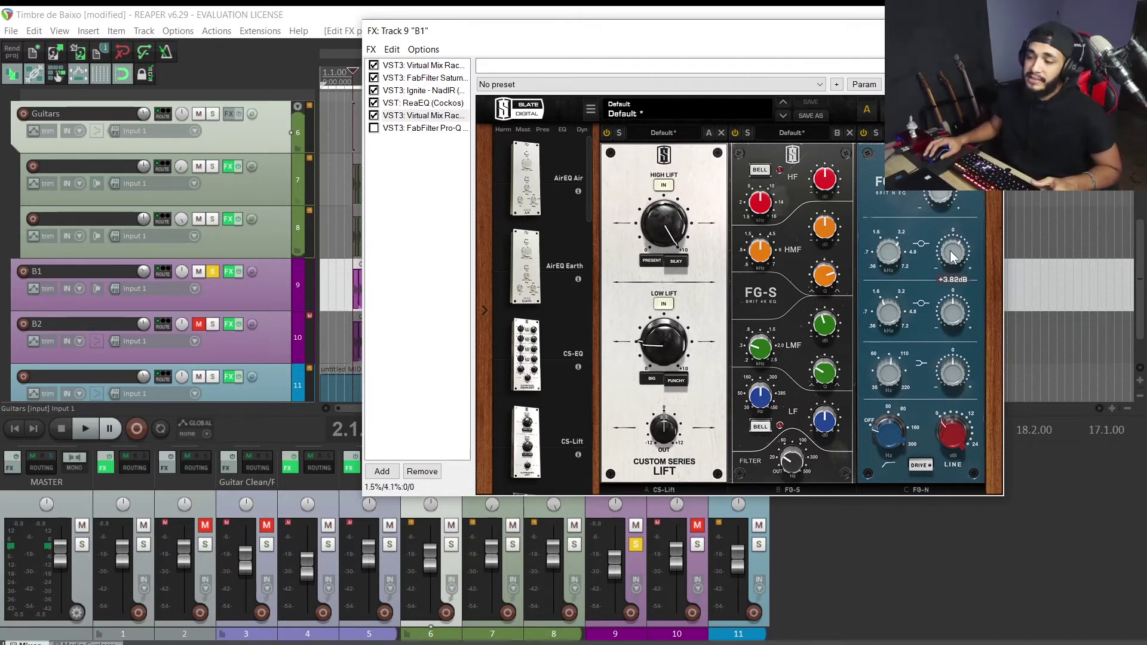
Step: Lower the gain of FG-N's 3.47 kHz band to 0 dB during playback and raise it again to compare the bass tone
{"action": "key", "text": "space"}
{"action": "left_click_drag", "start_coordinate": [952, 247], "coordinate": [953, 255]}
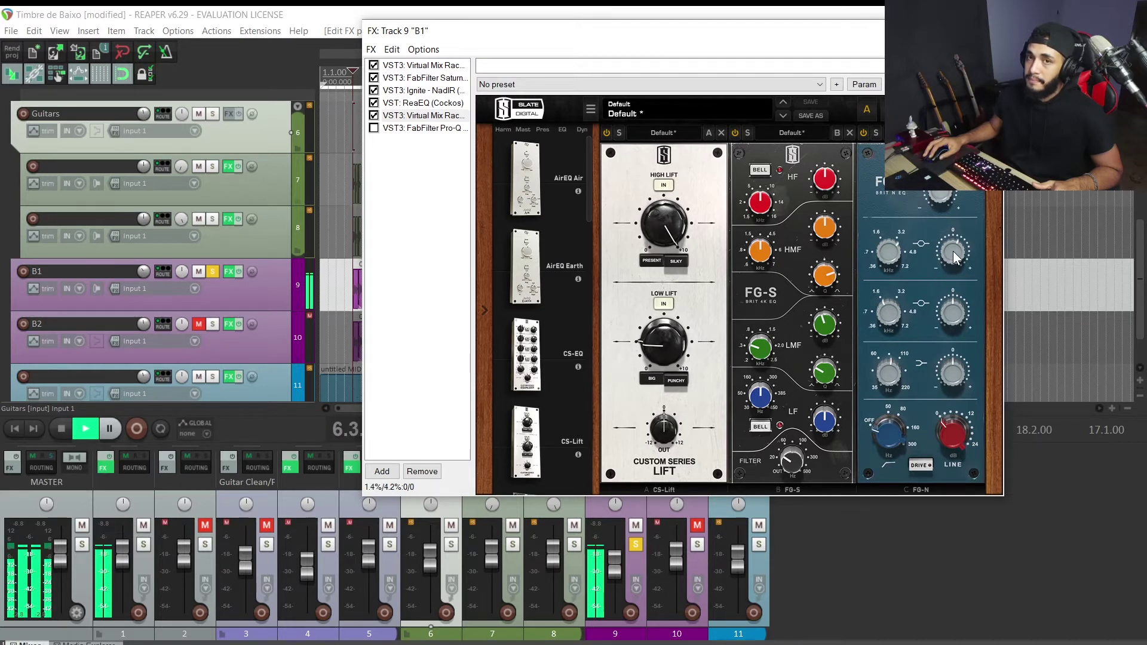
{"action": "mouse_move", "coordinate": [953, 251]}
{"action": "left_mouse_down"}
{"action": "mouse_move", "coordinate": [944, 279]}
{"action": "mouse_move", "coordinate": [948, 253]}
{"action": "left_mouse_up"}
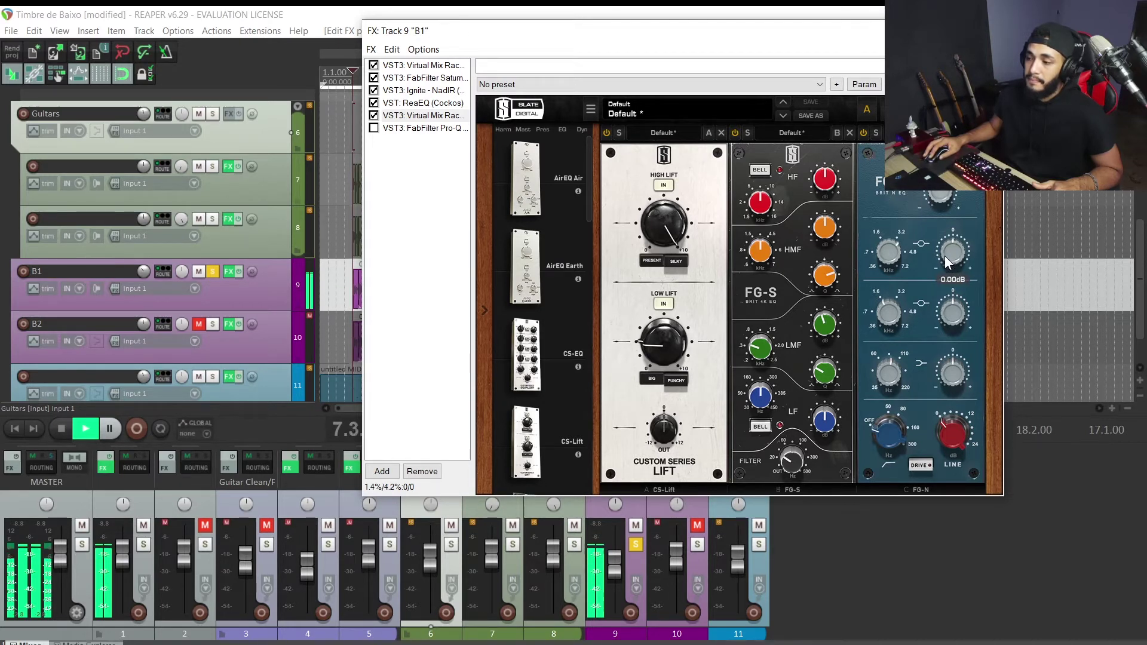
{"action": "key", "text": "space"}
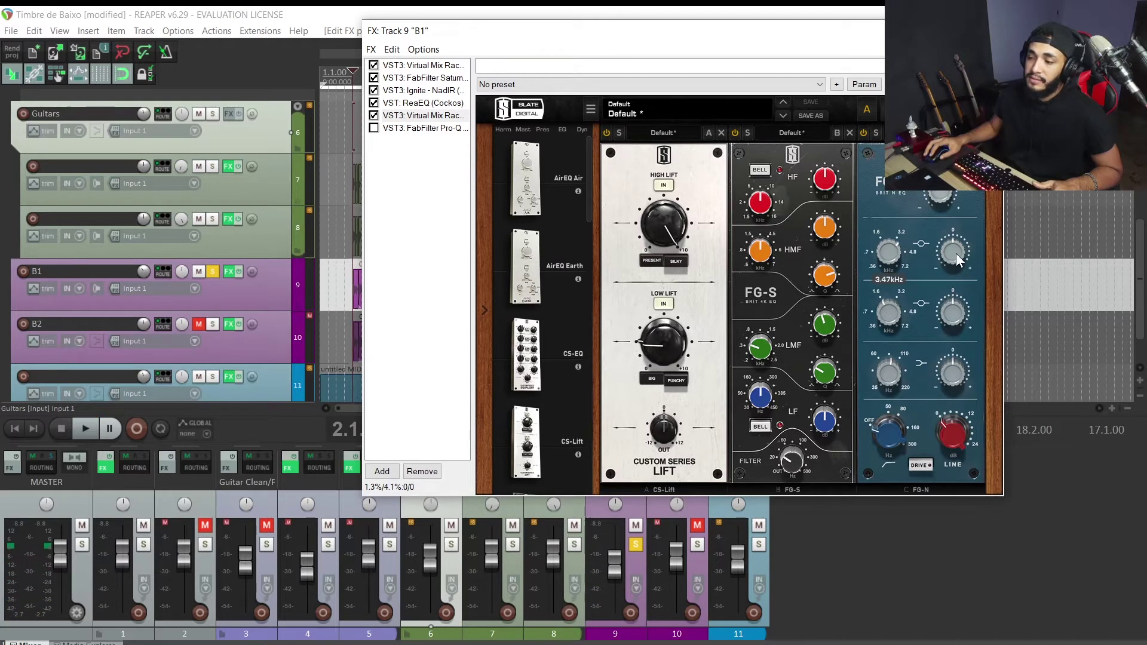
{"action": "key", "text": "space"}
{"action": "mouse_move", "coordinate": [952, 254]}
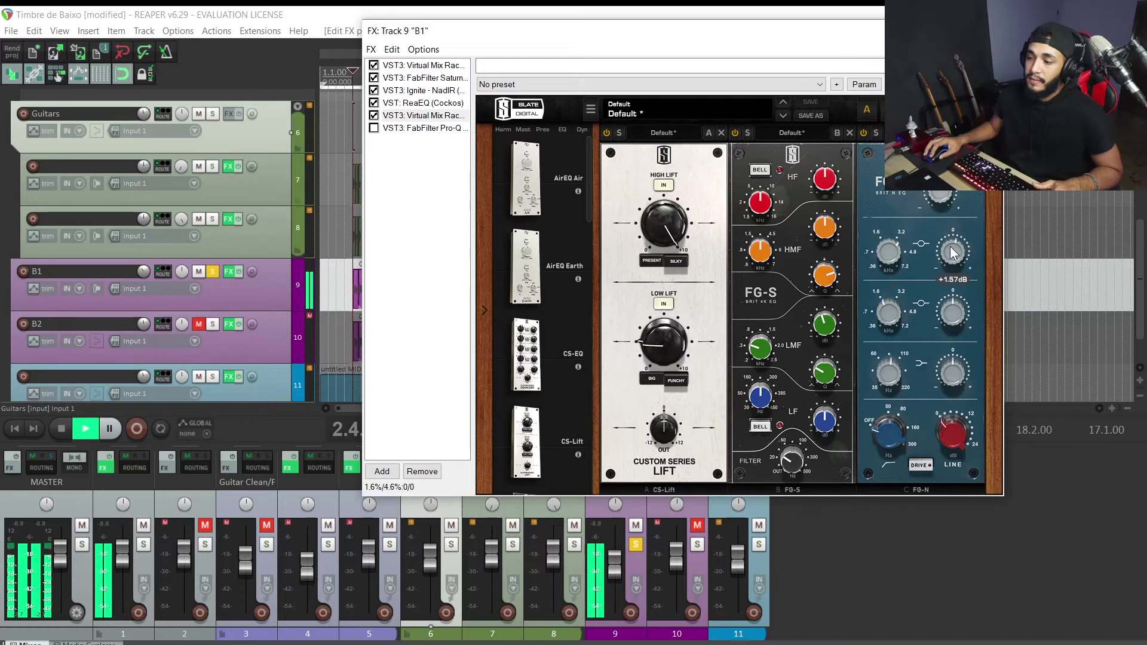
{"action": "scroll", "coordinate": [953, 253], "scroll_direction": "up", "scroll_amount": 1}
{"action": "key", "text": "space"}
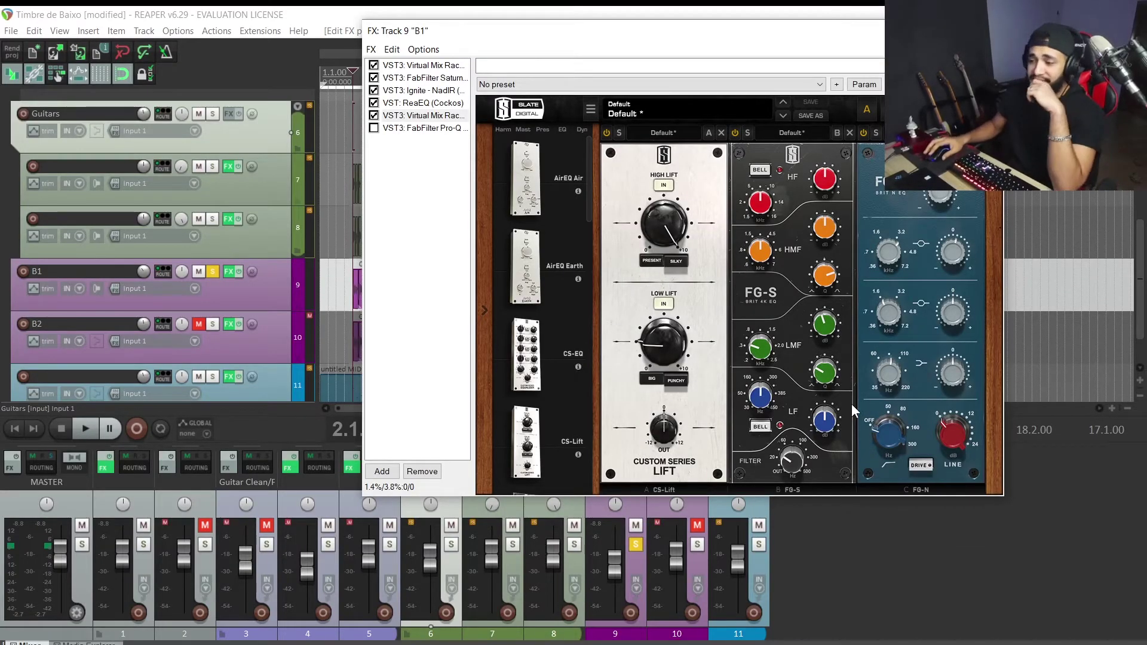
Step: Examine the gain and frequency of FG-S's LMF band and play the bass briefly
{"action": "mouse_move", "coordinate": [825, 327]}
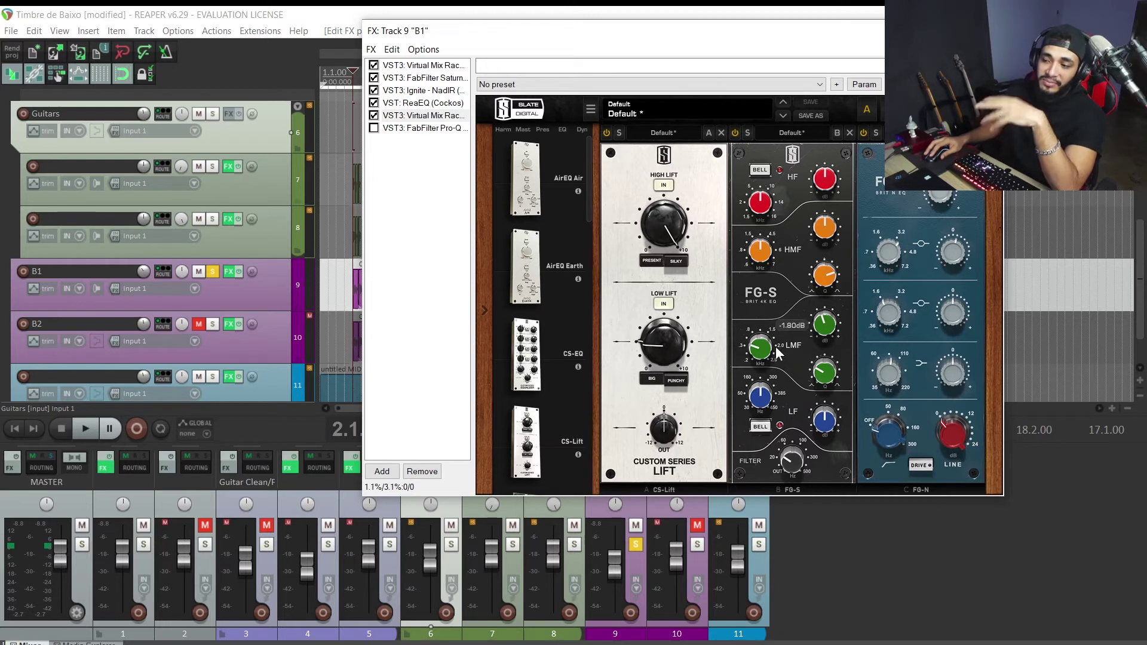
{"action": "mouse_move", "coordinate": [760, 350]}
{"action": "left_click_drag", "start_coordinate": [761, 351], "coordinate": [758, 353]}
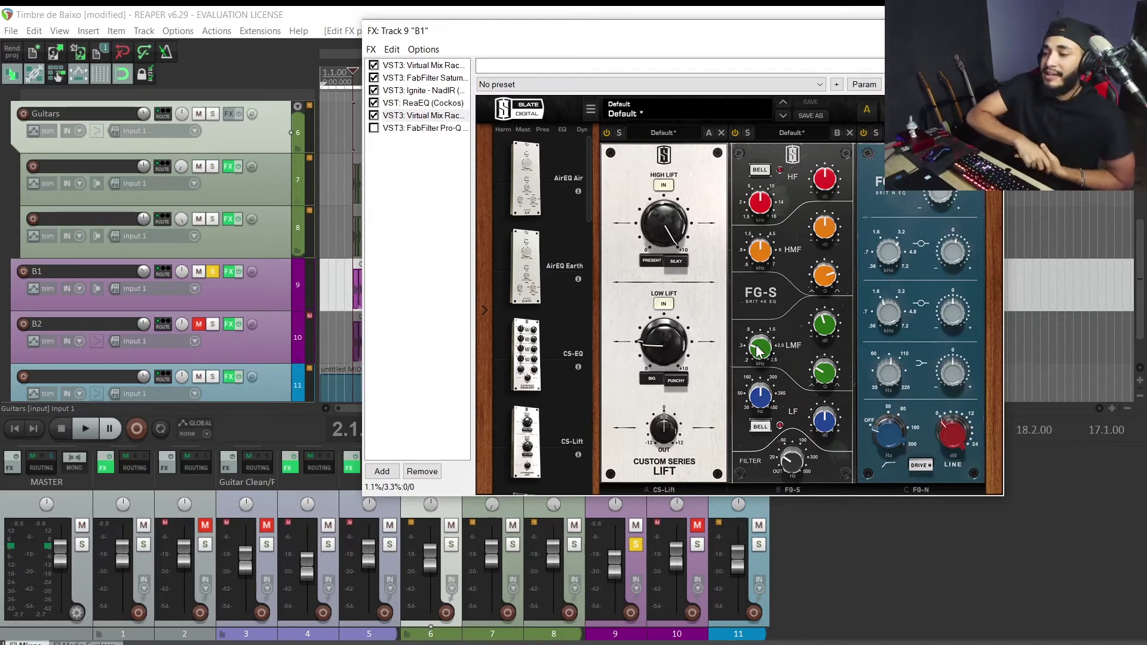
{"action": "key", "text": "space"}
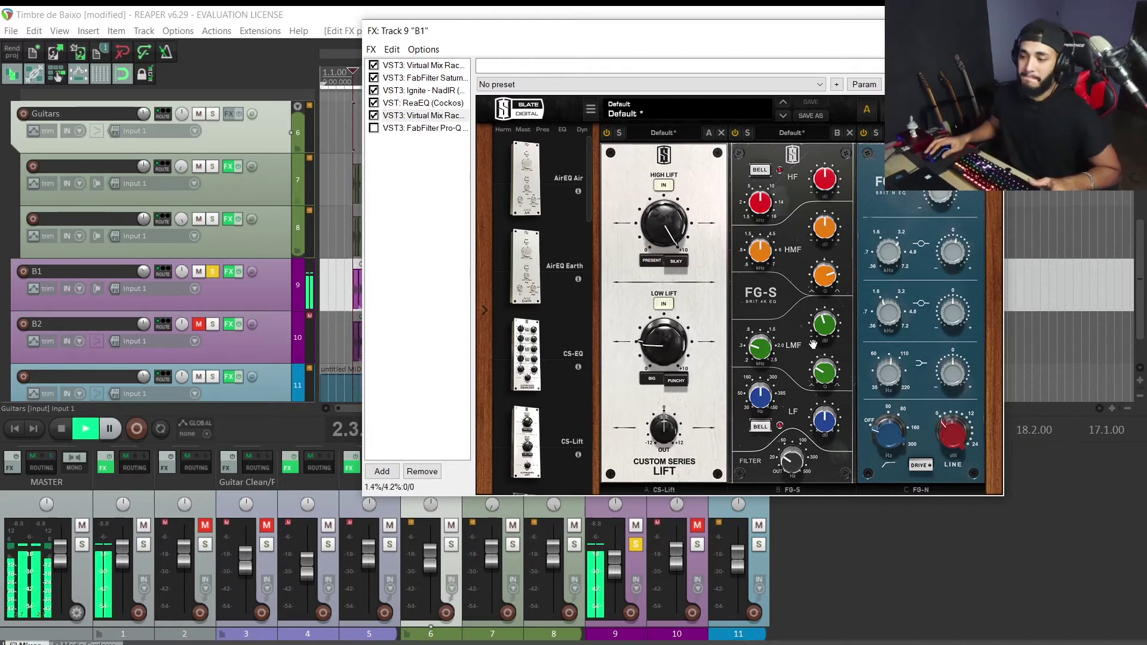
{"action": "key", "text": "space"}
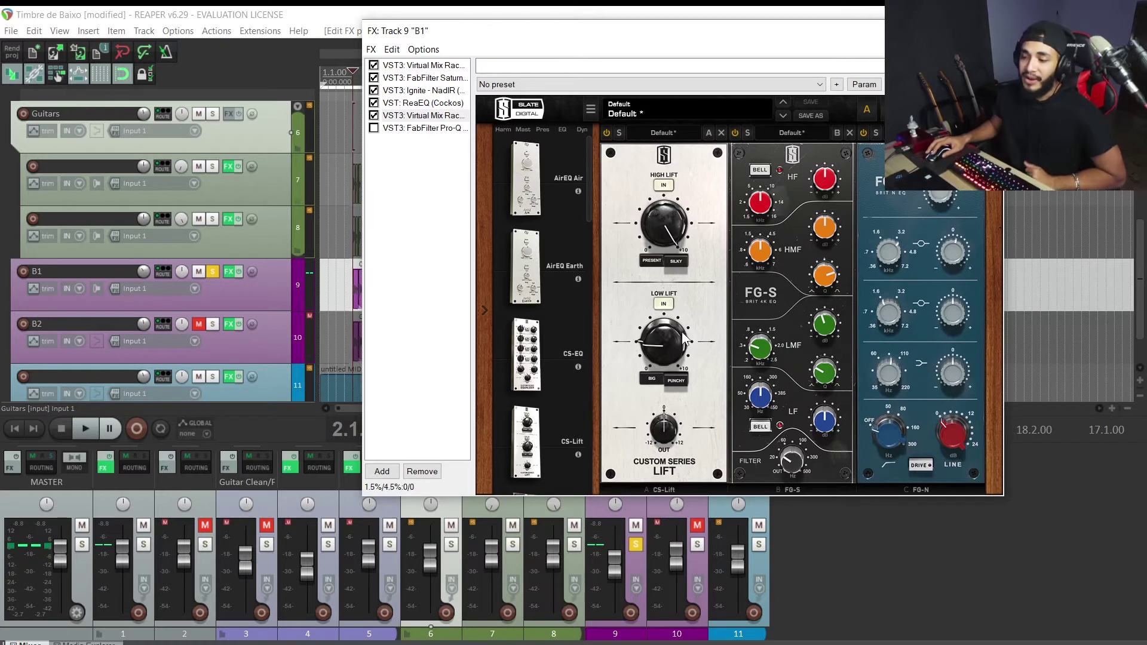
Step: Audition CS-Lift's Low Lift during playback at its minimum and at 10.00, returning it to its original setting
{"action": "mouse_move", "coordinate": [648, 341]}
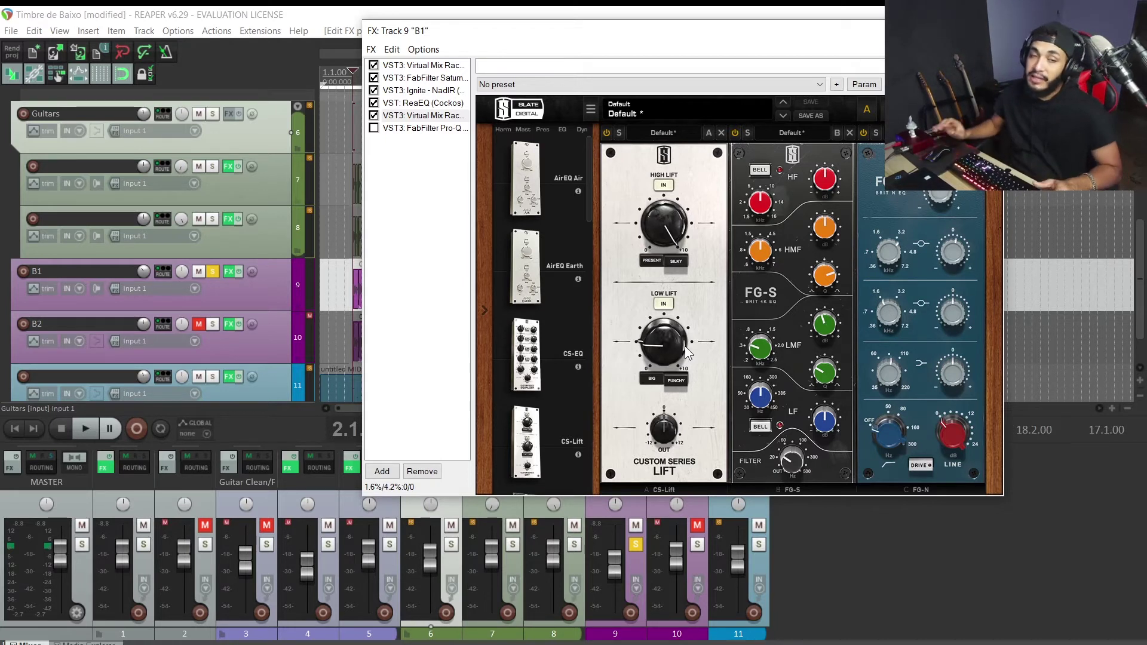
{"action": "key", "text": "space"}
{"action": "left_click_drag", "start_coordinate": [685, 346], "coordinate": [683, 377]}
{"action": "key", "text": "space"}
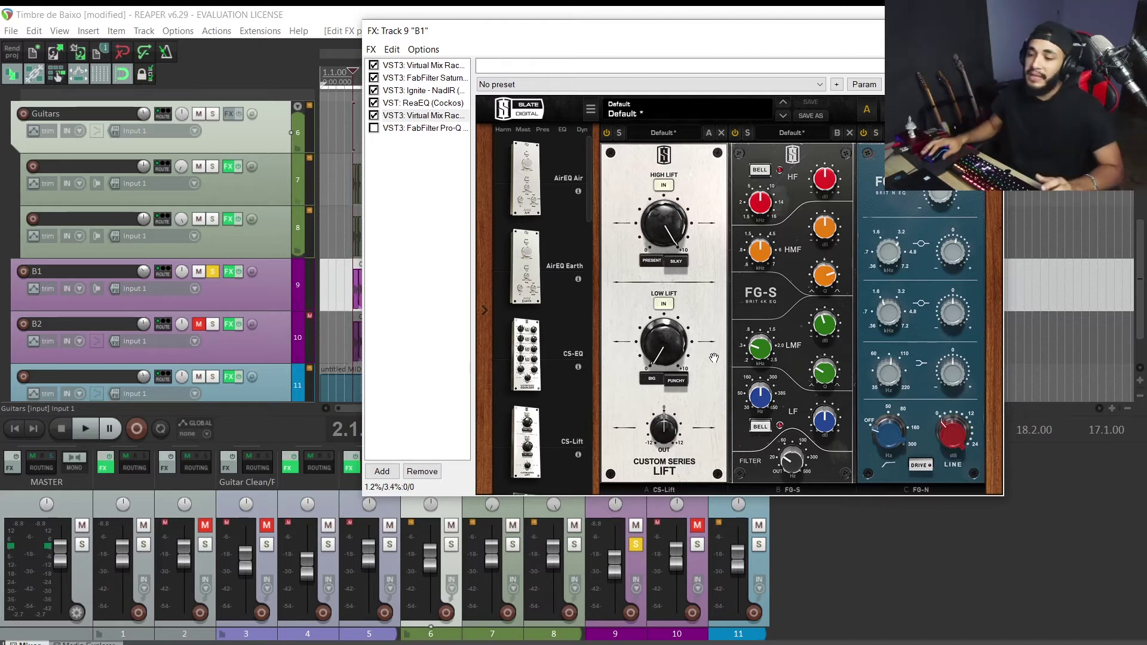
{"action": "key", "text": "space"}
{"action": "left_click_drag", "start_coordinate": [657, 335], "coordinate": [664, 328]}
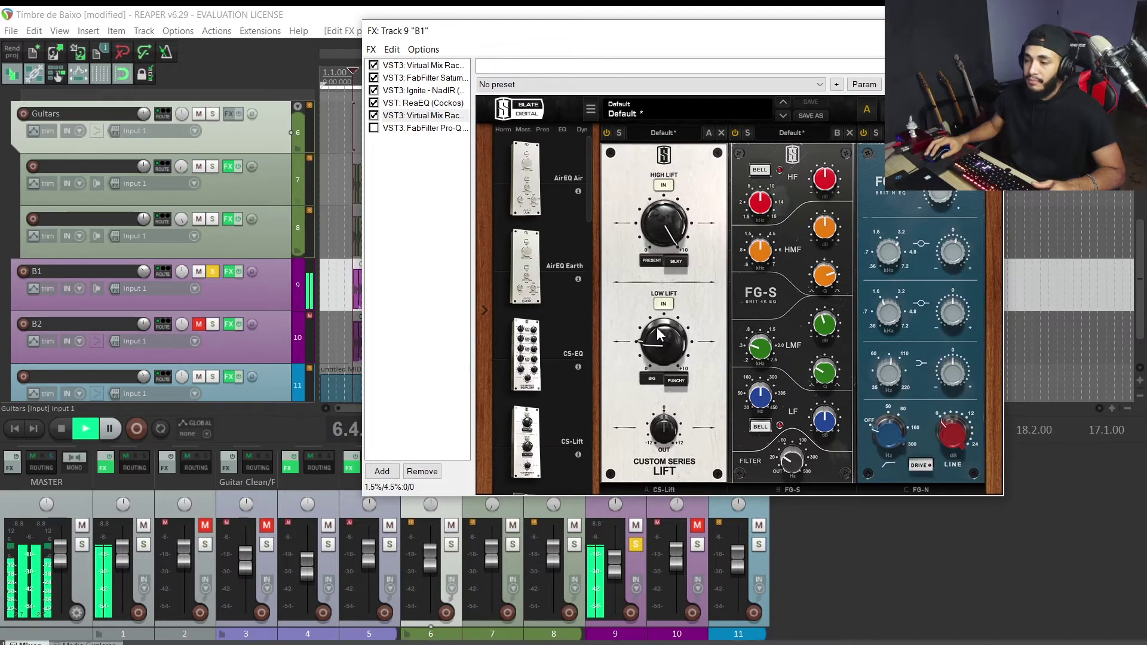
{"action": "left_click_drag", "start_coordinate": [650, 340], "coordinate": [682, 322]}
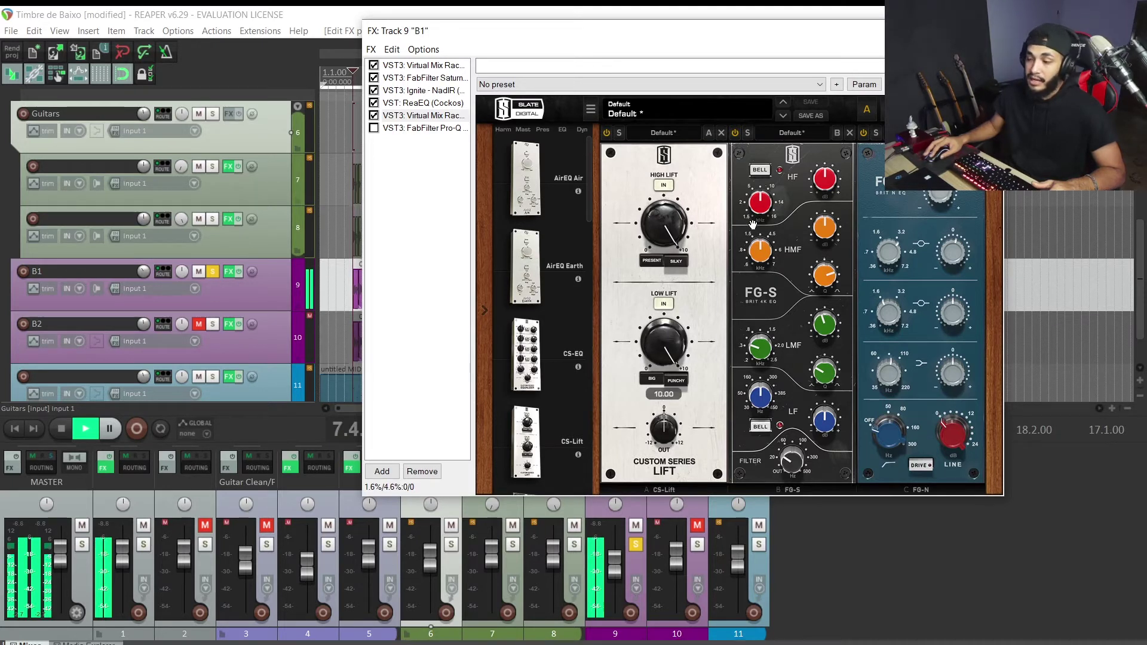
{"action": "mouse_move", "coordinate": [663, 337]}
{"action": "left_mouse_down"}
{"action": "mouse_move", "coordinate": [672, 367]}
{"action": "mouse_move", "coordinate": [672, 356]}
{"action": "left_mouse_up"}
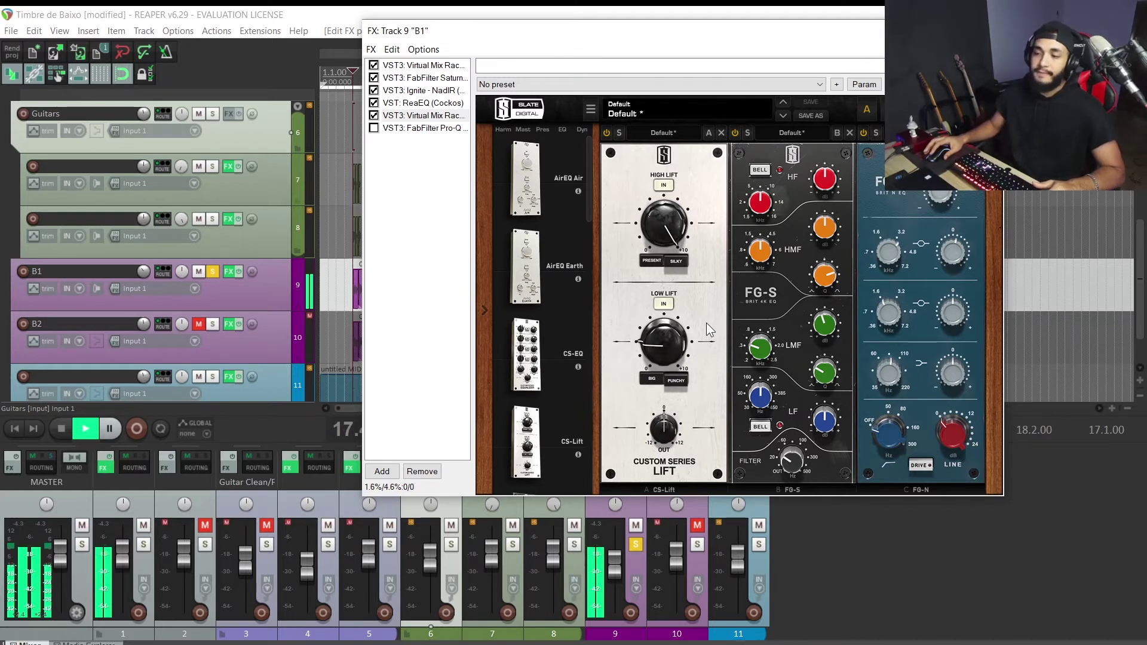
{"action": "key", "text": "space"}
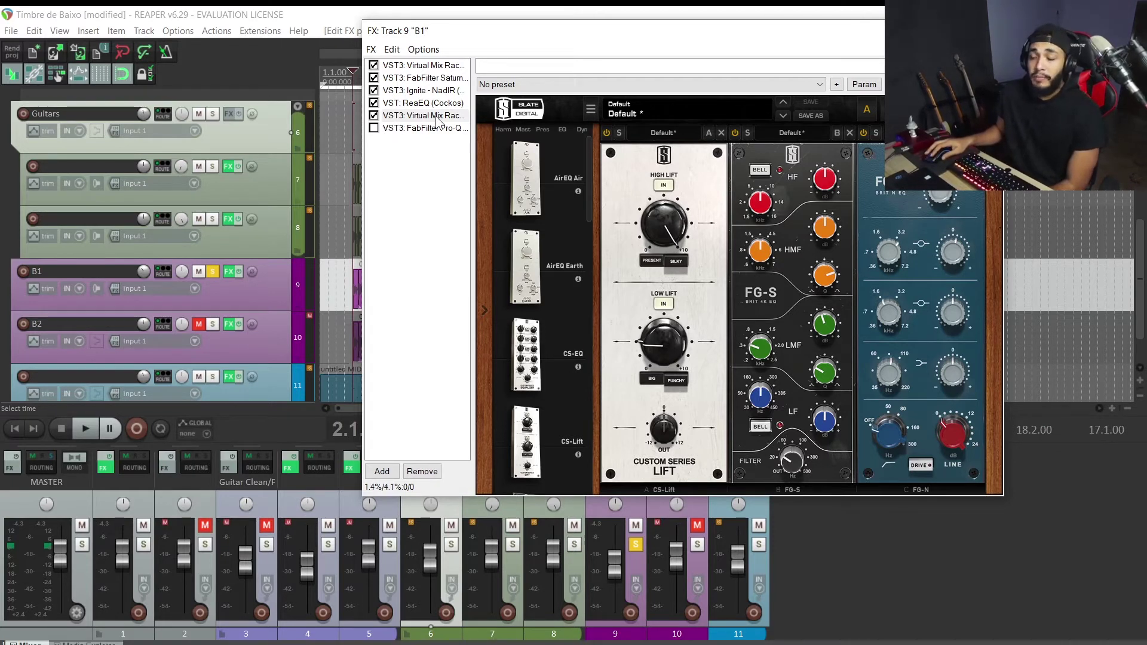
Step: Enable FabFilter Pro-Q 3 on B1 and examine its narrow cuts around 3 kHz
{"action": "left_click", "coordinate": [374, 128]}
{"action": "left_click", "coordinate": [421, 129]}
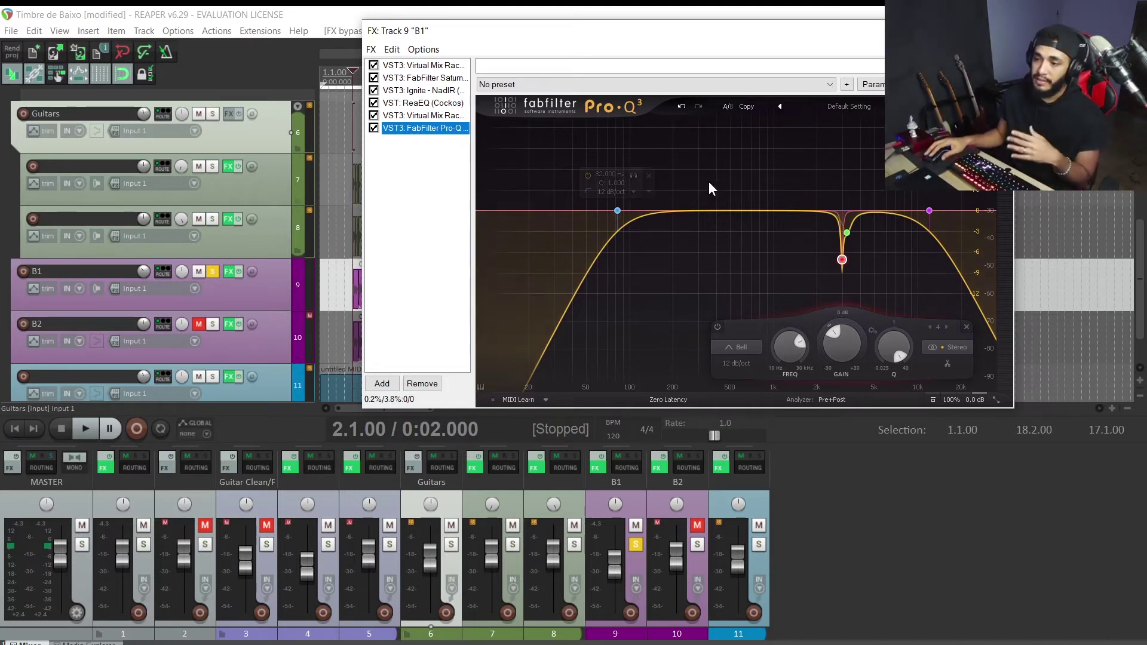
{"action": "mouse_move", "coordinate": [893, 239]}
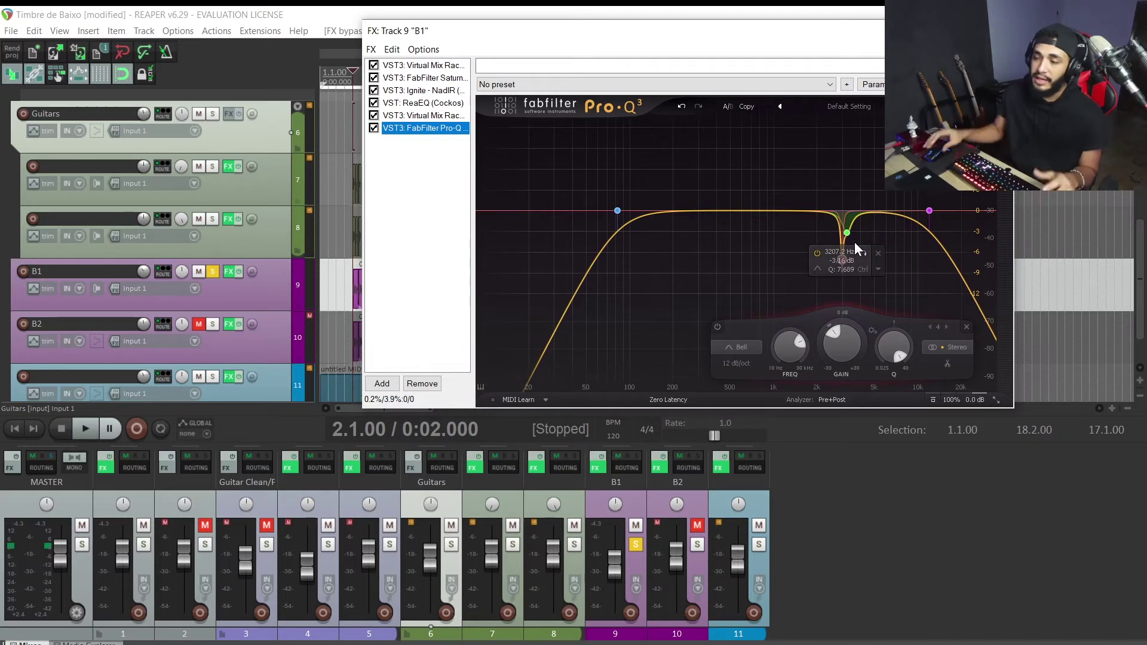
{"action": "left_click_drag", "start_coordinate": [843, 247], "coordinate": [848, 270]}
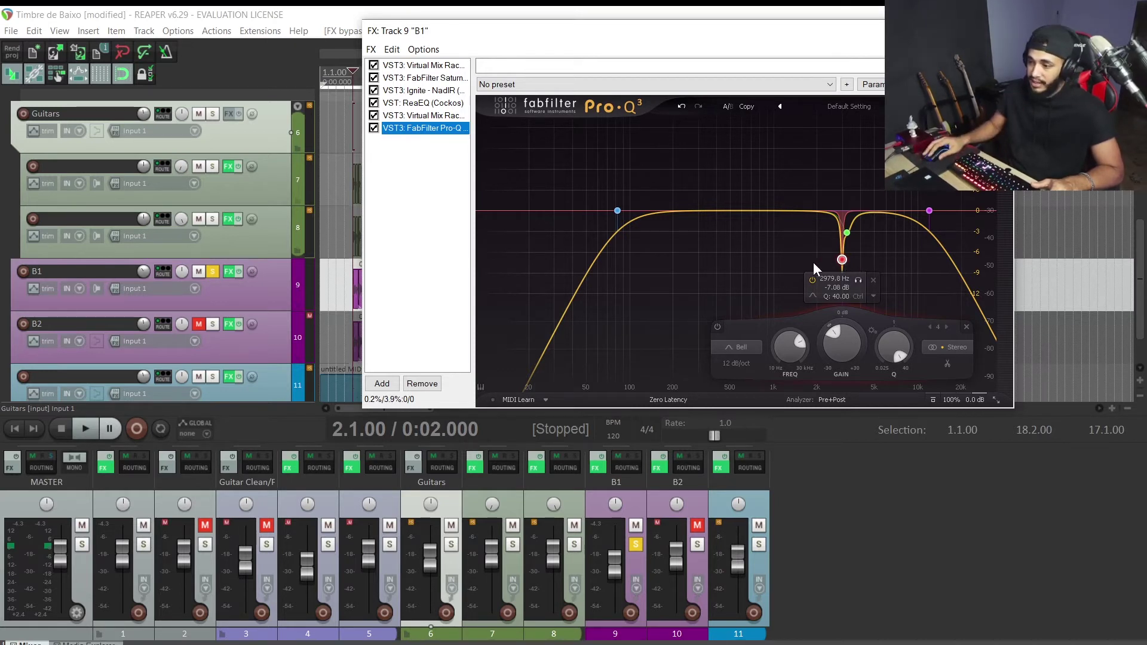
{"action": "key", "text": "ctrl+z"}
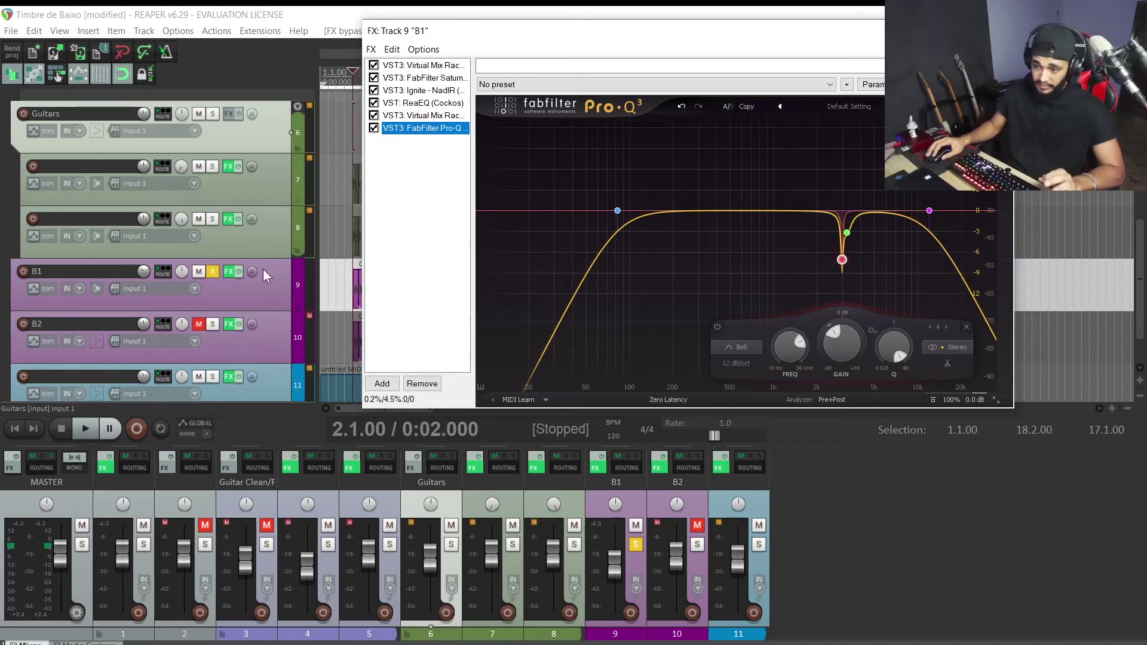
Step: Solo track 11 together with B1 and play the two tracks
{"action": "left_click", "coordinate": [214, 272]}
{"action": "left_click", "coordinate": [214, 272]}
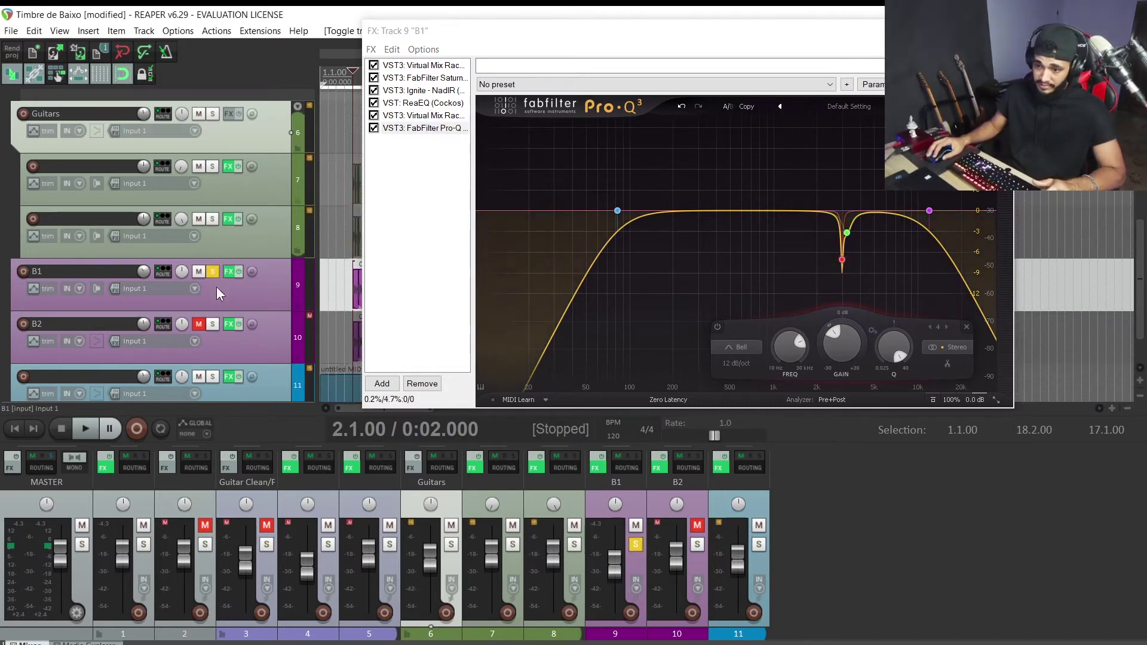
{"action": "left_click", "coordinate": [213, 377]}
{"action": "key", "text": "space"}
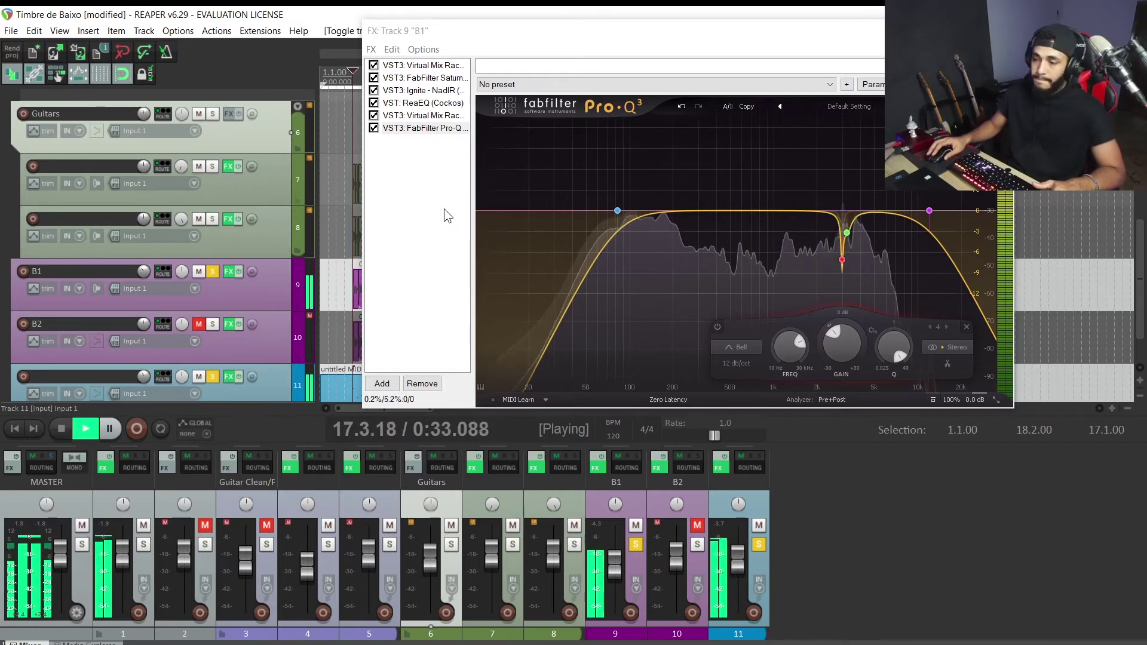
{"action": "key", "text": "space"}
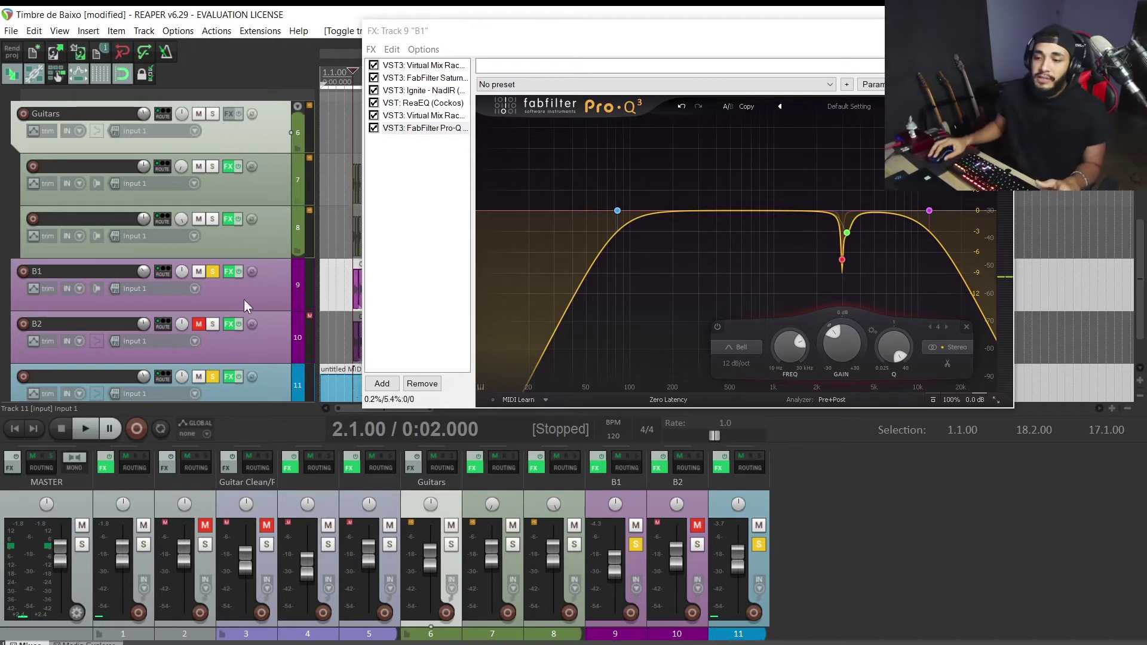
Step: Clear the solo on track 11 and B1 and move the FX window aside to uncover the arrangement
{"action": "left_click", "coordinate": [214, 376]}
{"action": "left_click", "coordinate": [212, 272]}
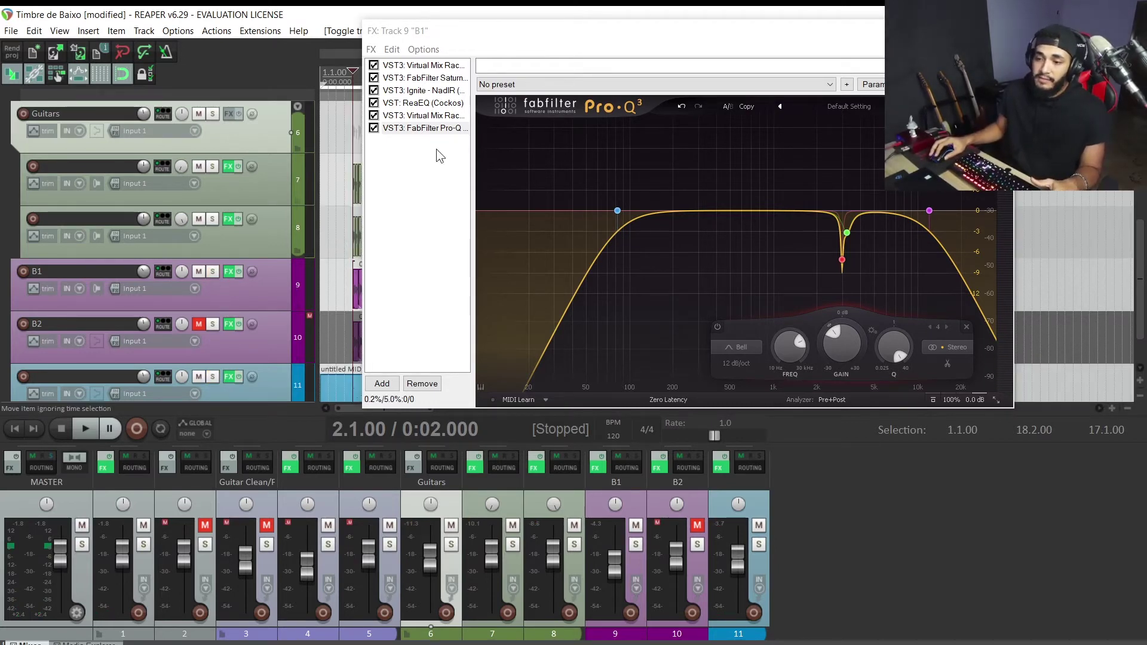
{"action": "left_click_drag", "start_coordinate": [536, 31], "coordinate": [895, 87]}
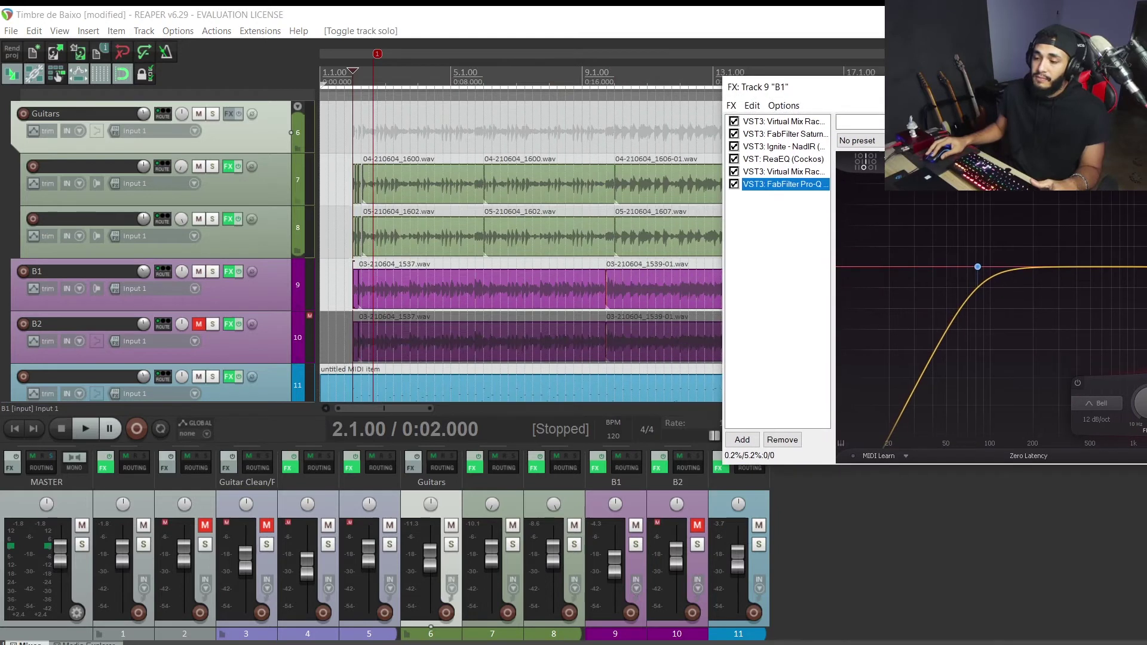
Step: Unmute the Guitar Clean/F track, play the full mix from 1.4.00 and save the project
{"action": "left_click", "coordinate": [266, 526]}
{"action": "left_click", "coordinate": [346, 126]}
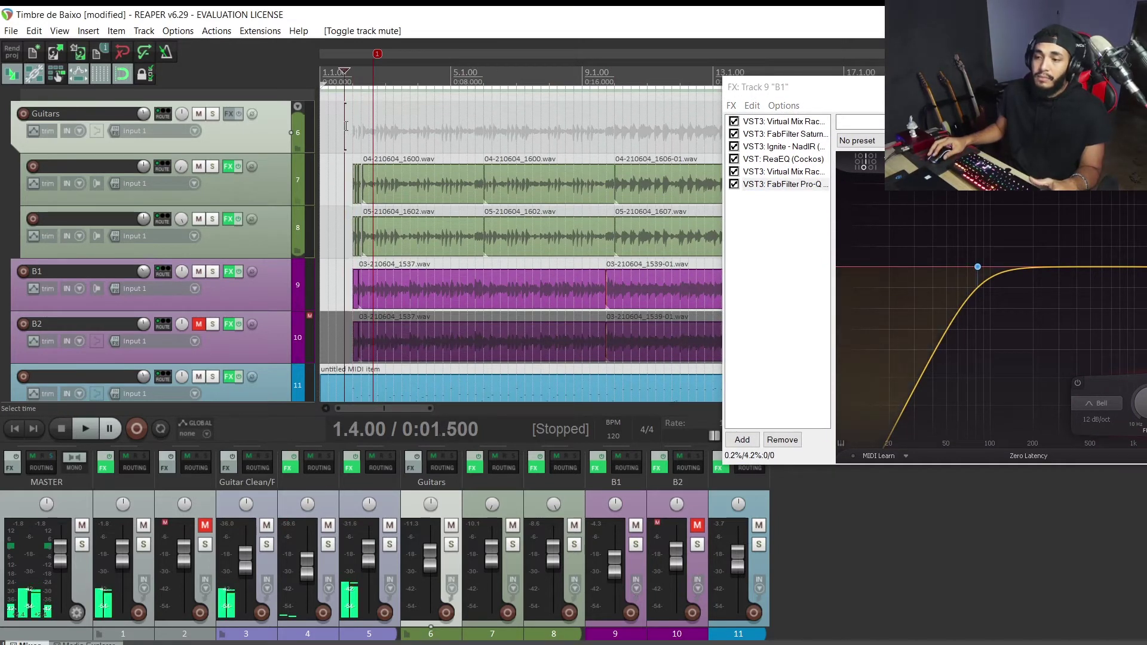
{"action": "key", "text": "space"}
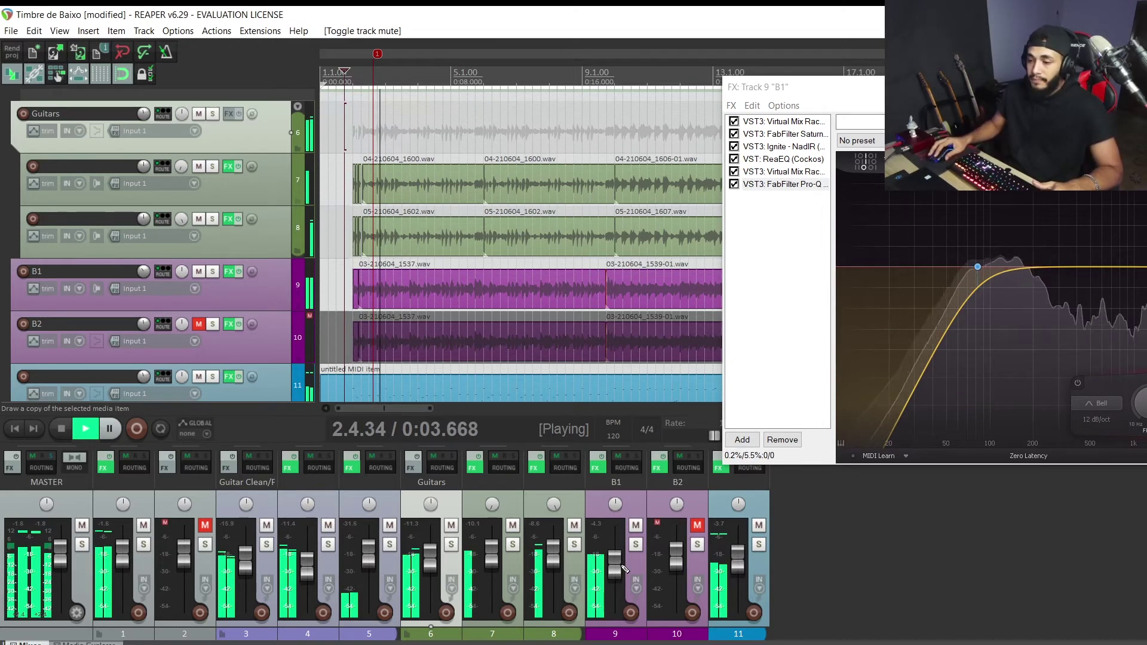
{"action": "key", "text": "ctrl+s"}
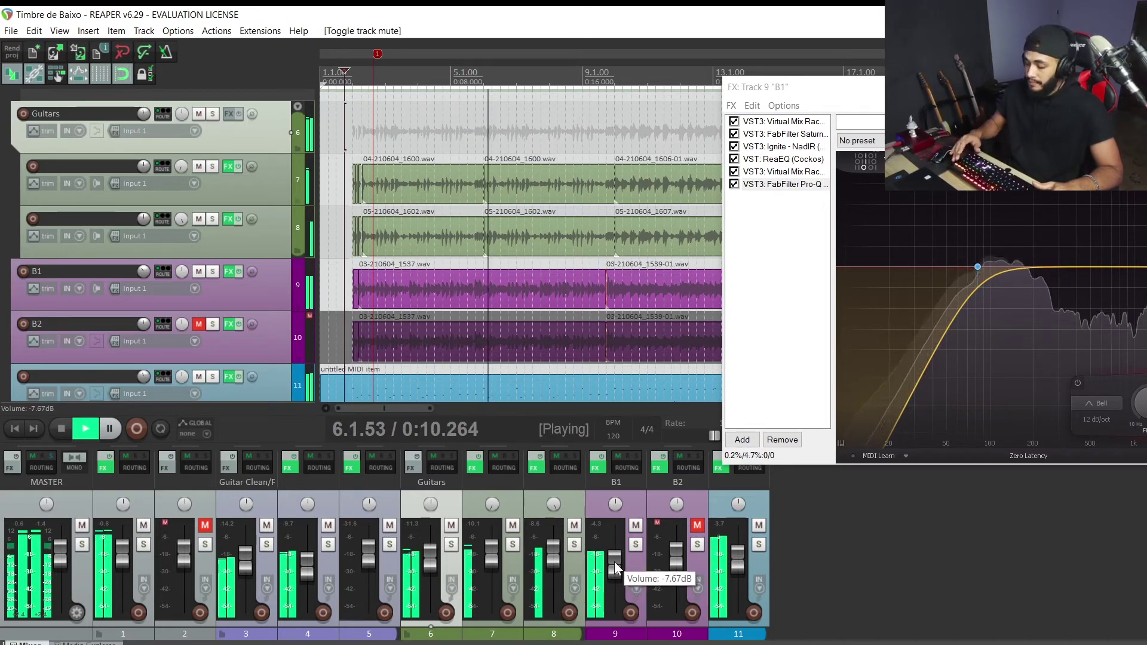
Step: Set B1's volume to -6.5 dB in its routing settings while the mix plays
{"action": "right_click", "coordinate": [614, 562]}
{"action": "left_click_drag", "start_coordinate": [705, 521], "coordinate": [708, 504]}
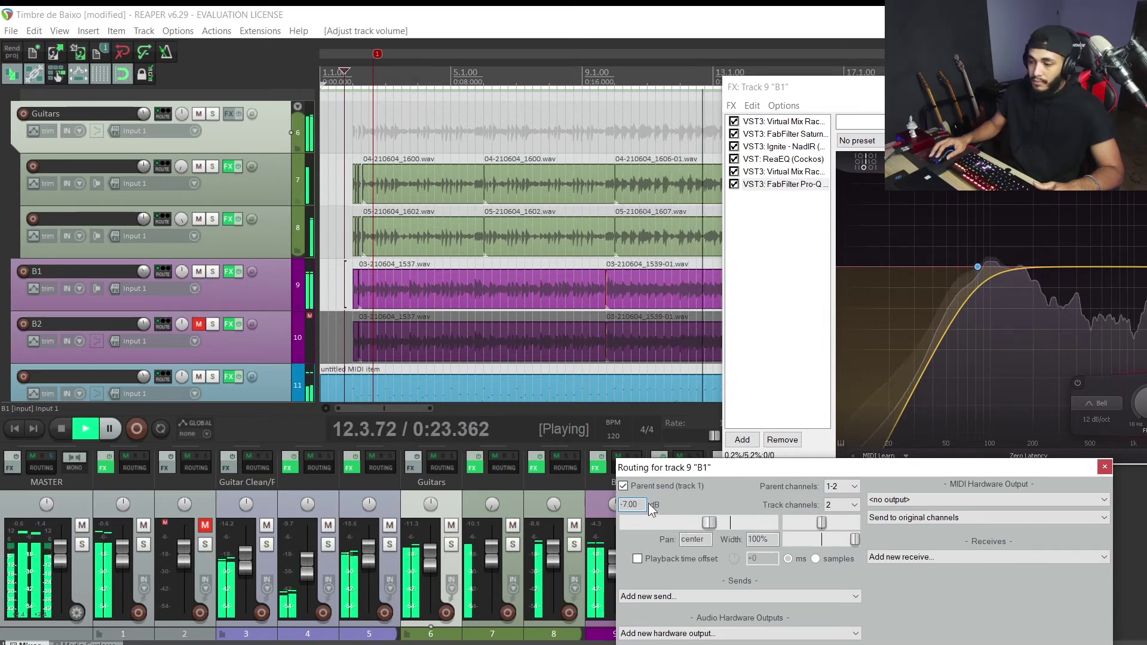
{"action": "type", "text": "-6.5"}
{"action": "key", "text": "Return"}
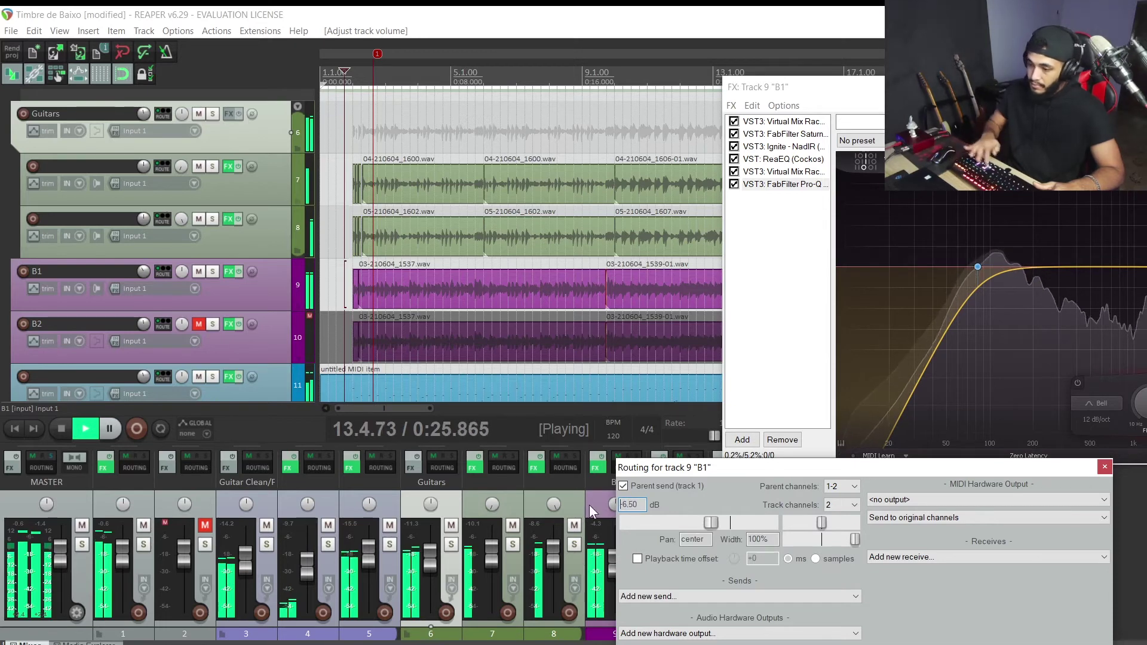
{"action": "left_click", "coordinate": [1104, 468]}
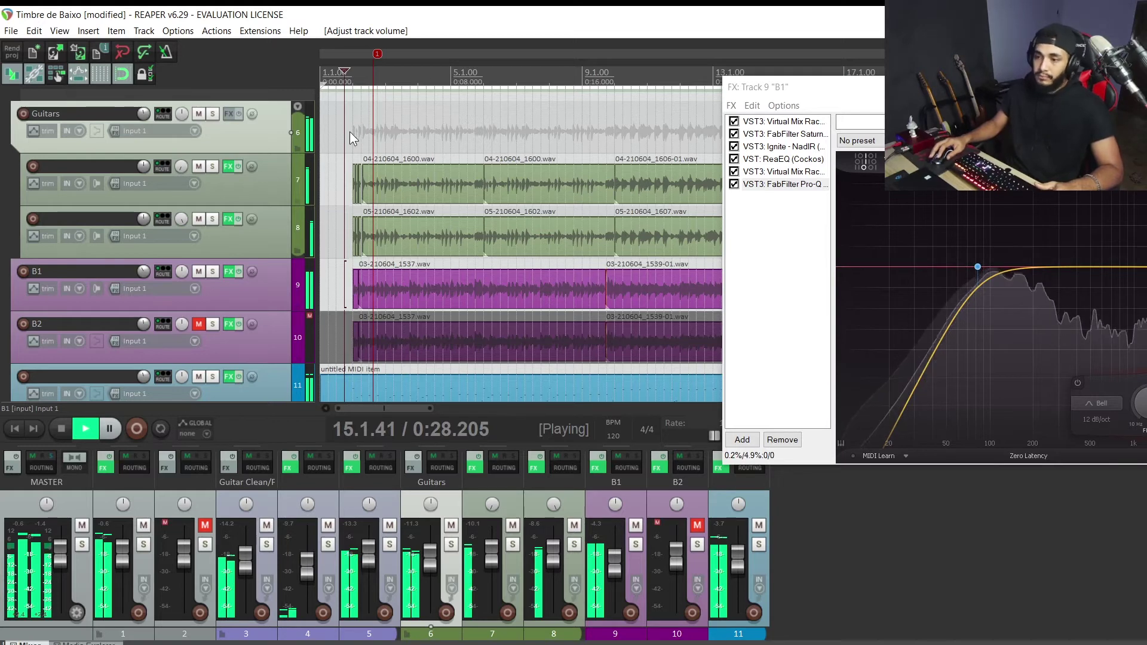
Step: Save the project and play the full mix from 2.1.00 with B1's Pro-Q 3 window moved fully into view
{"action": "key", "text": "ctrl+s"}
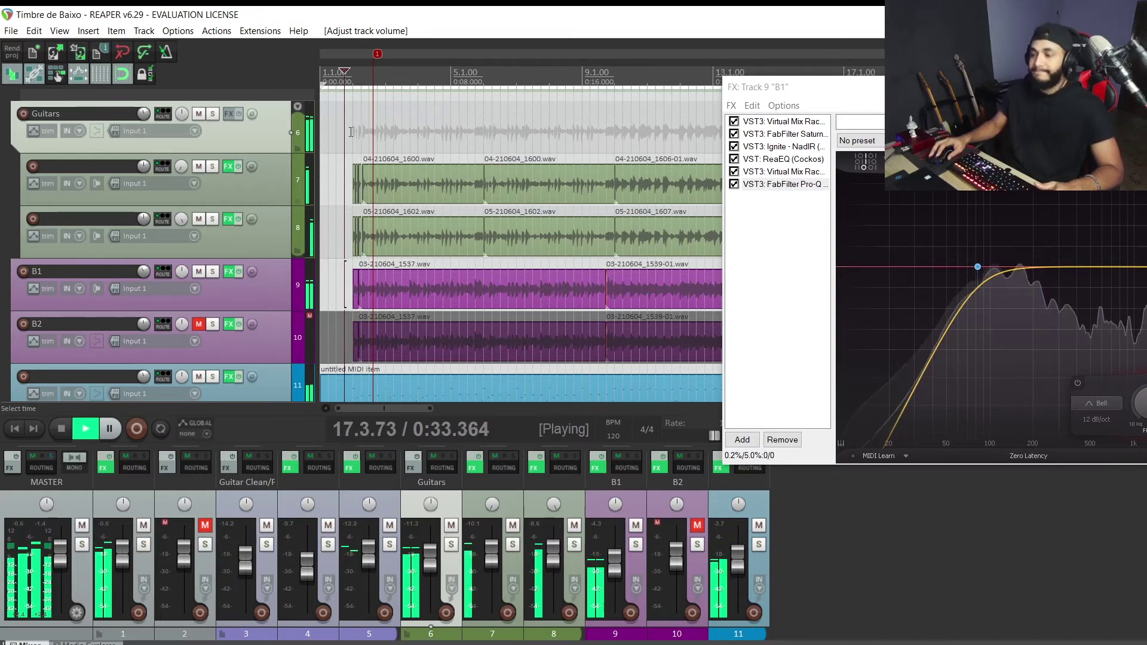
{"action": "left_click", "coordinate": [355, 132]}
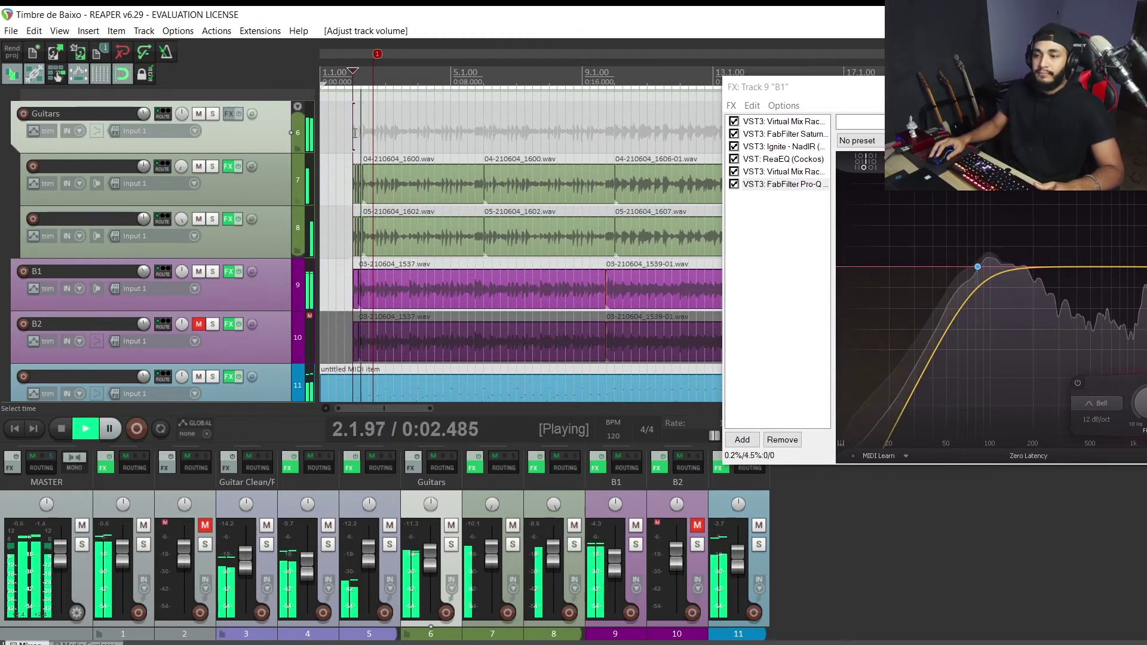
{"action": "left_click_drag", "start_coordinate": [923, 90], "coordinate": [680, 109]}
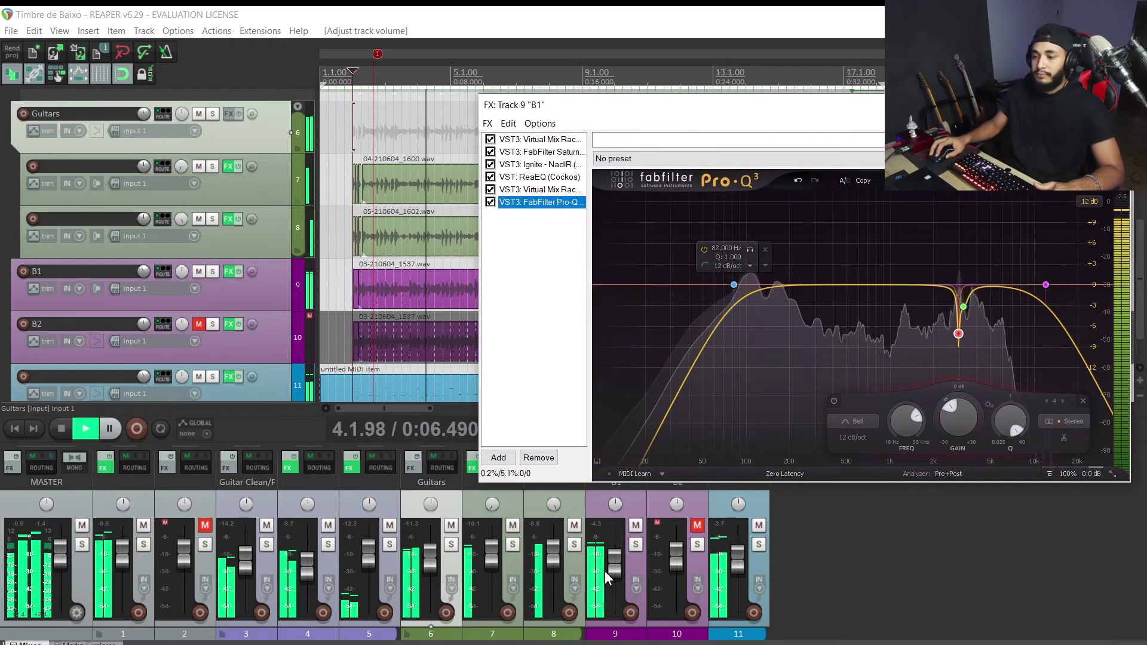
{"action": "mouse_move", "coordinate": [610, 572]}
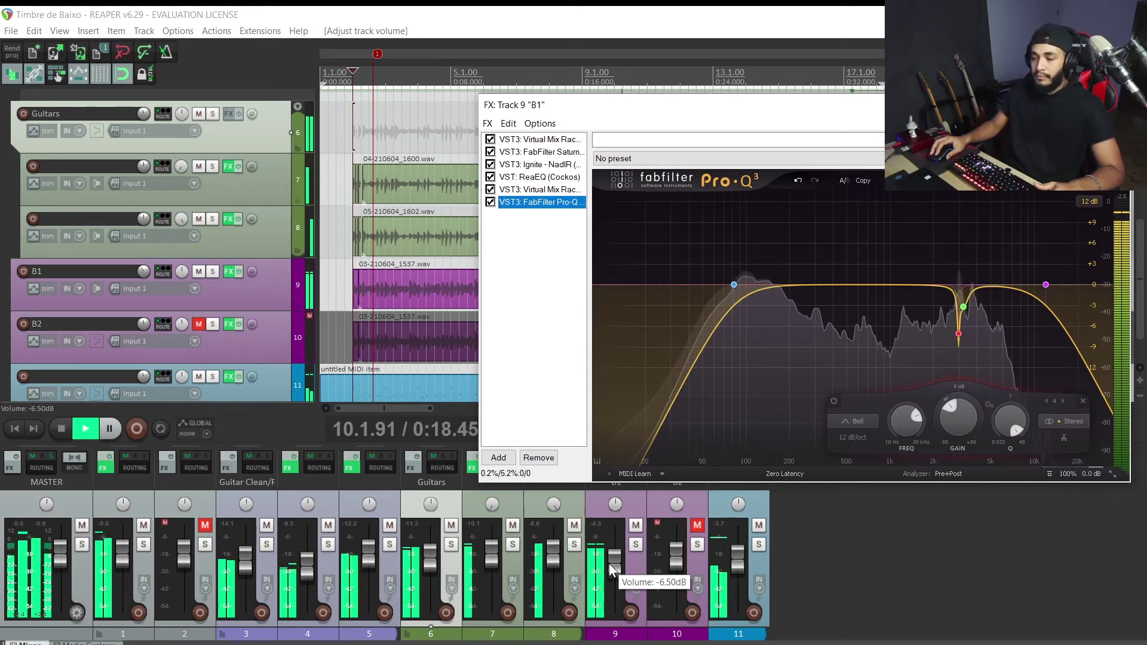
{"action": "key", "text": "space"}
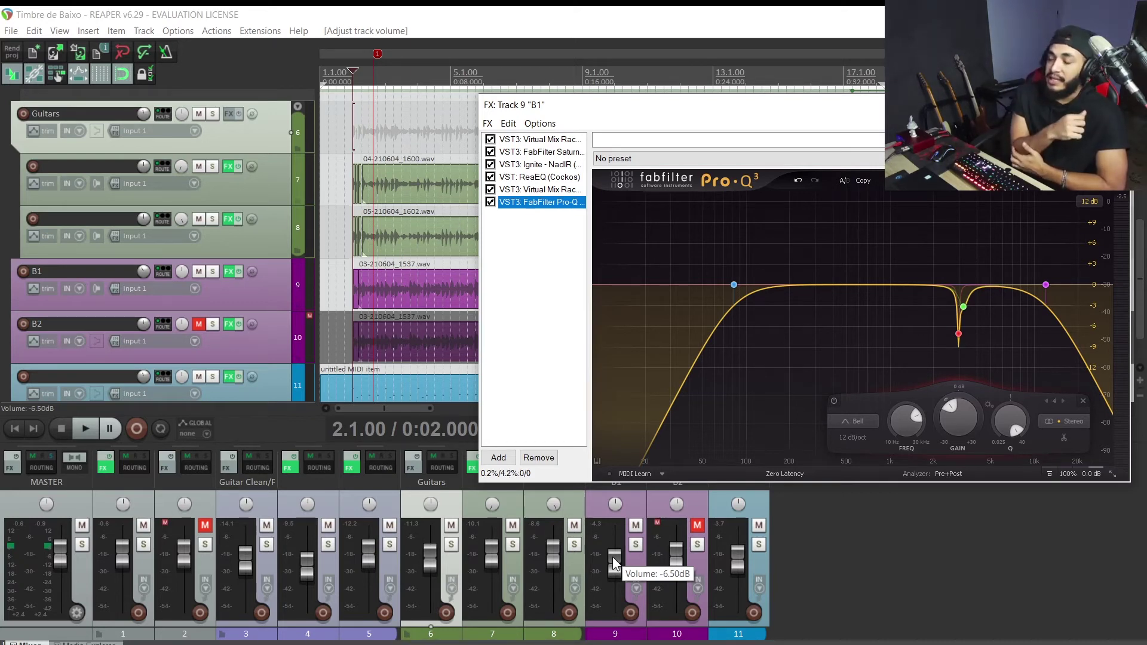
Step: Replay the full mix while examining B1's spectrum in Pro-Q 3, and close its FX chain
{"action": "mouse_move", "coordinate": [745, 293]}
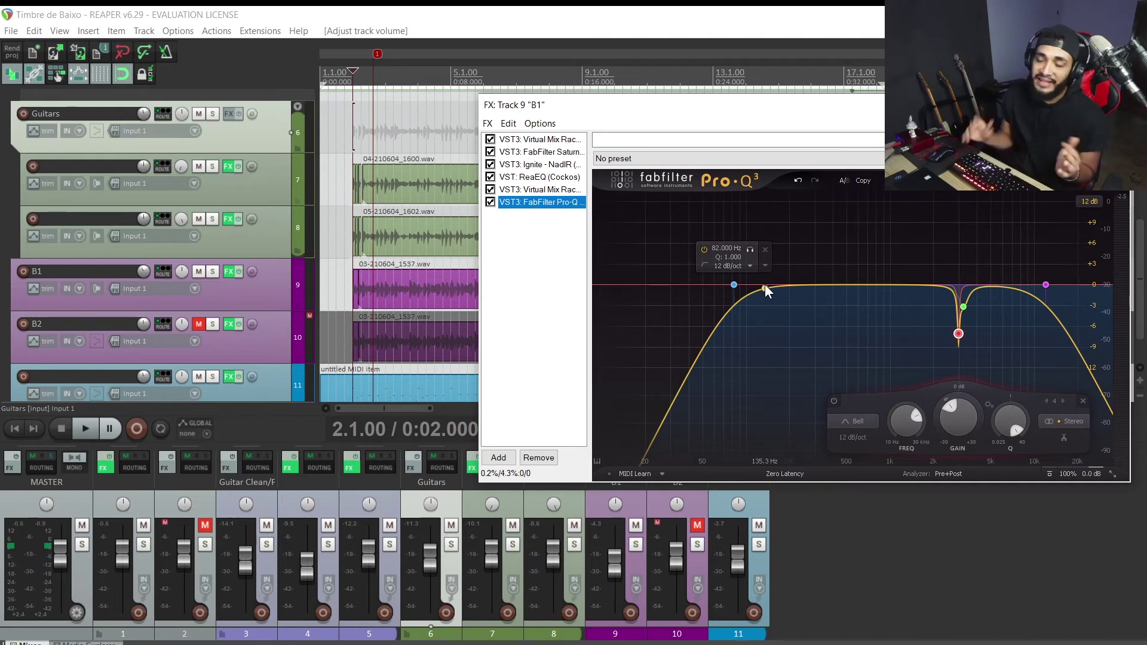
{"action": "key", "text": "space"}
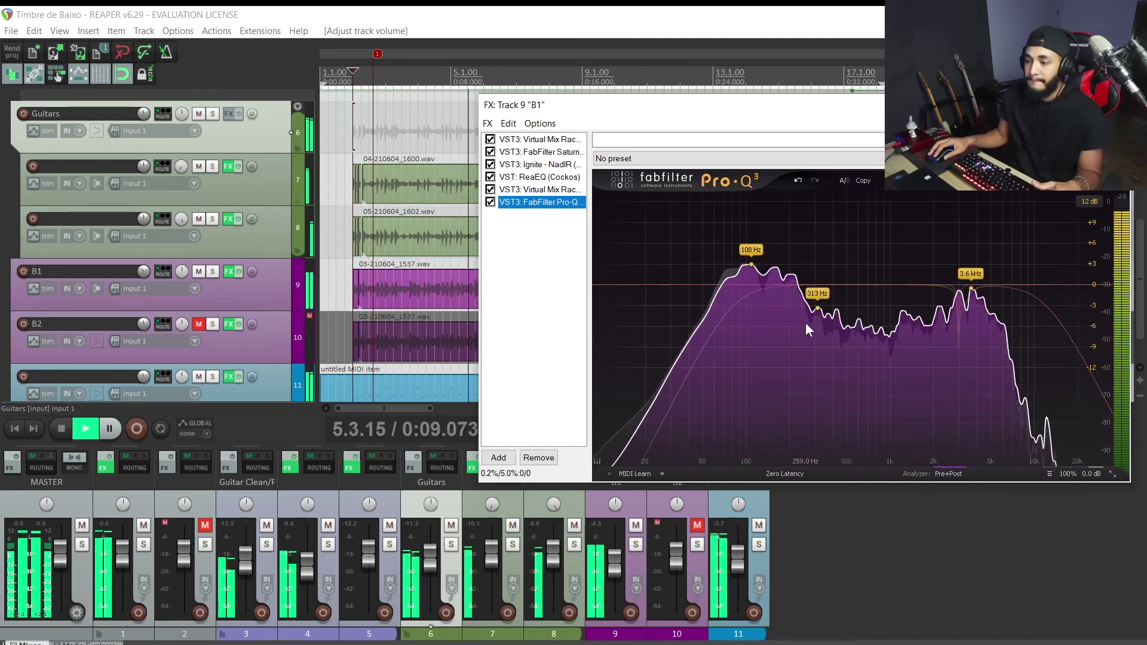
{"action": "mouse_move", "coordinate": [836, 309]}
{"action": "left_mouse_down"}
{"action": "mouse_move", "coordinate": [809, 309]}
{"action": "mouse_move", "coordinate": [821, 326]}
{"action": "left_mouse_up"}
{"action": "key", "text": "ctrl+z"}
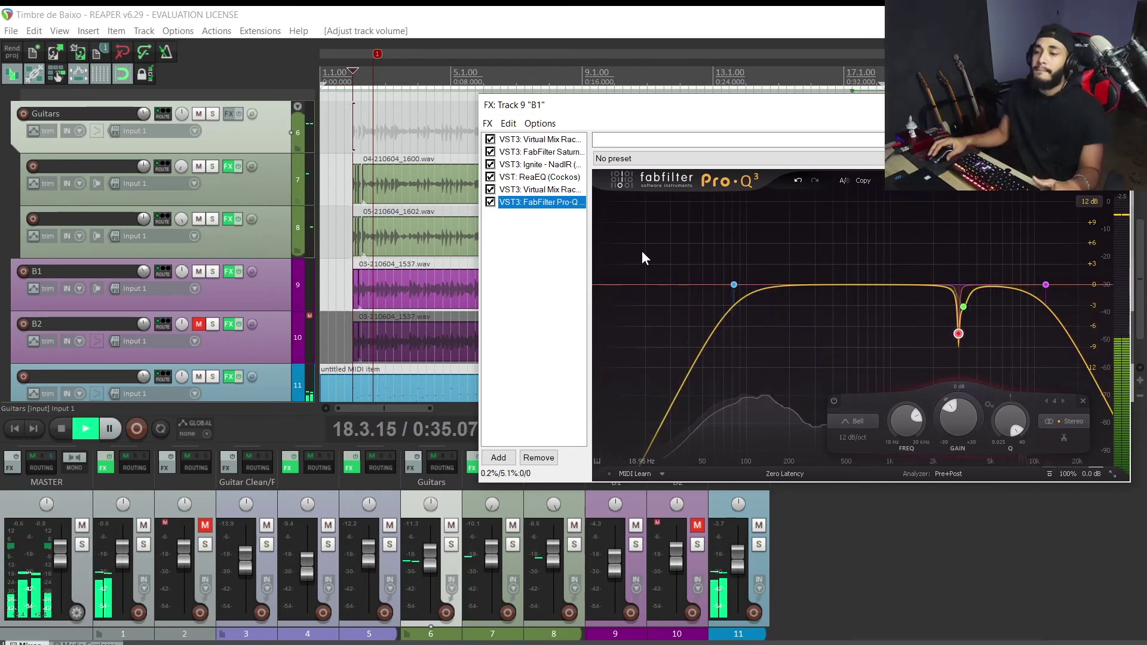
{"action": "key", "text": "space"}
{"action": "key", "text": "Escape"}
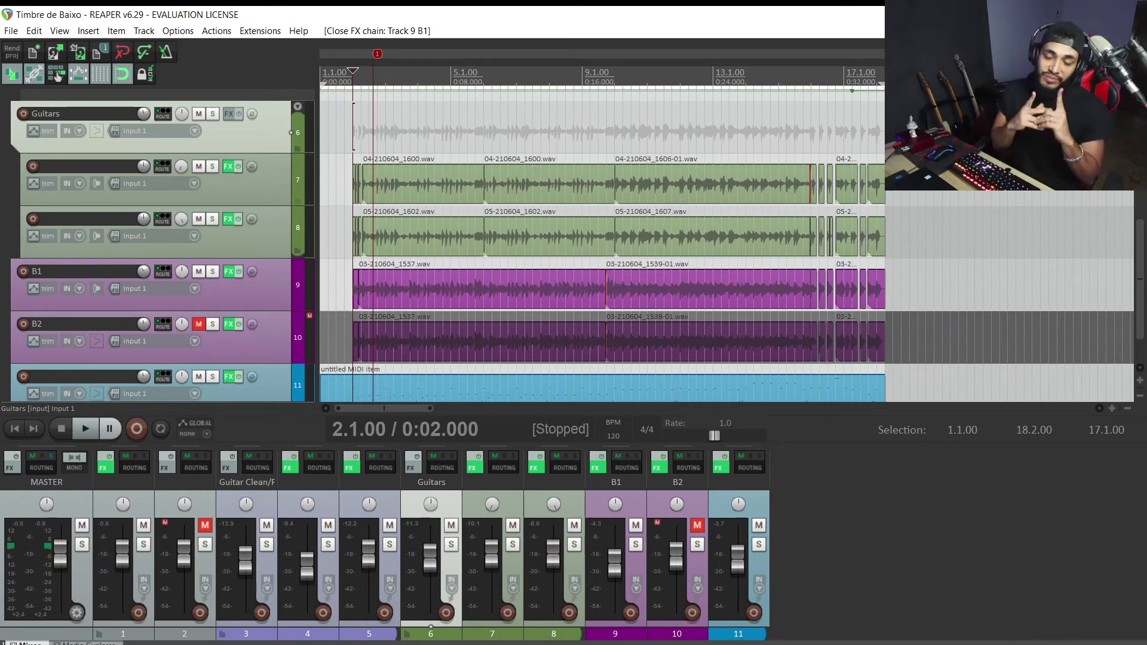
Step: Mute B1 and unmute B2, and open B2's FX chain with Parallax beside the track list
{"action": "double_click", "coordinate": [199, 273]}
{"action": "left_click", "coordinate": [199, 272]}
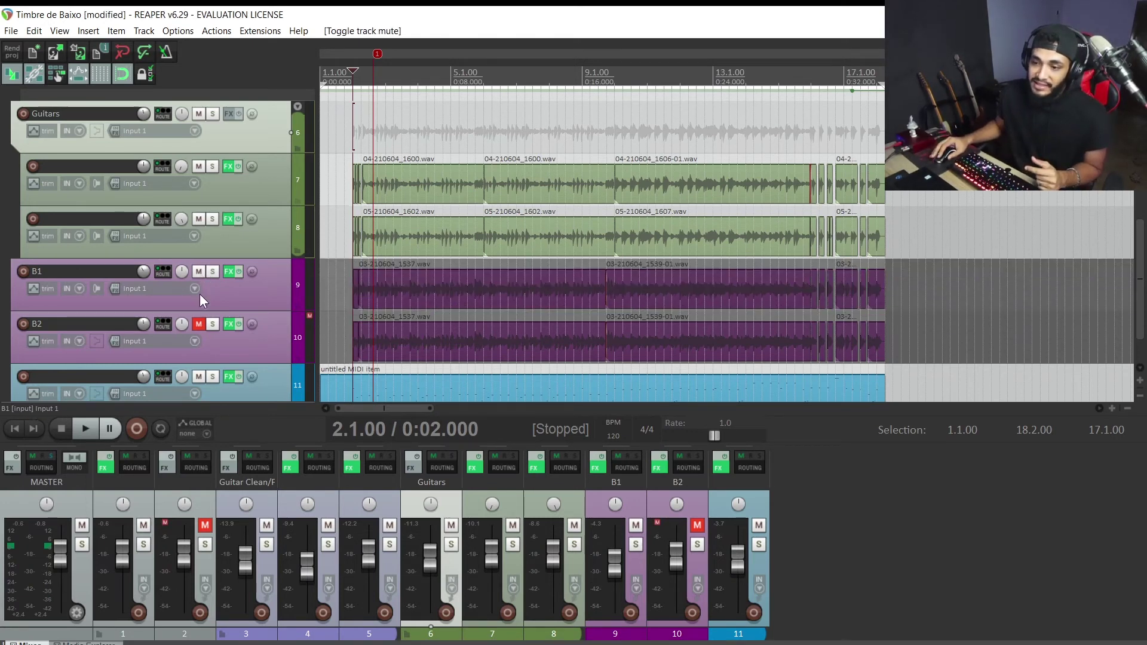
{"action": "left_click", "coordinate": [199, 324]}
{"action": "left_click", "coordinate": [230, 324]}
{"action": "left_click_drag", "start_coordinate": [401, 72], "coordinate": [668, 78]}
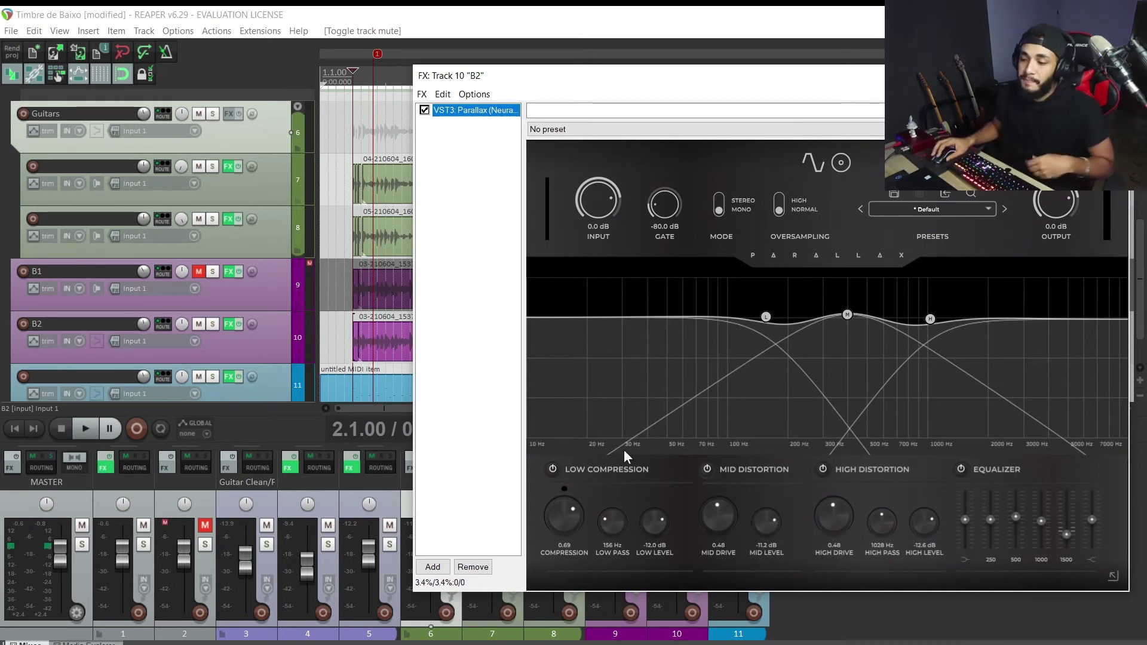
Step: Save the project and set Parallax's High Level on B2 to -12.0 dB while the mix plays
{"action": "key", "text": "space"}
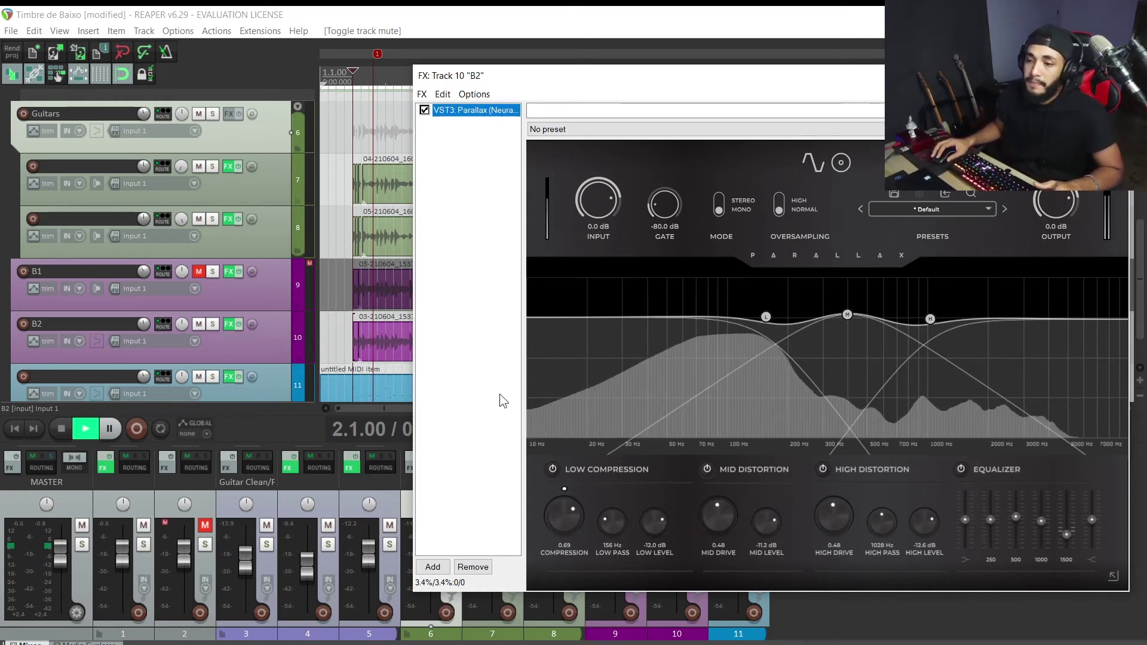
{"action": "left_click", "coordinate": [393, 18]}
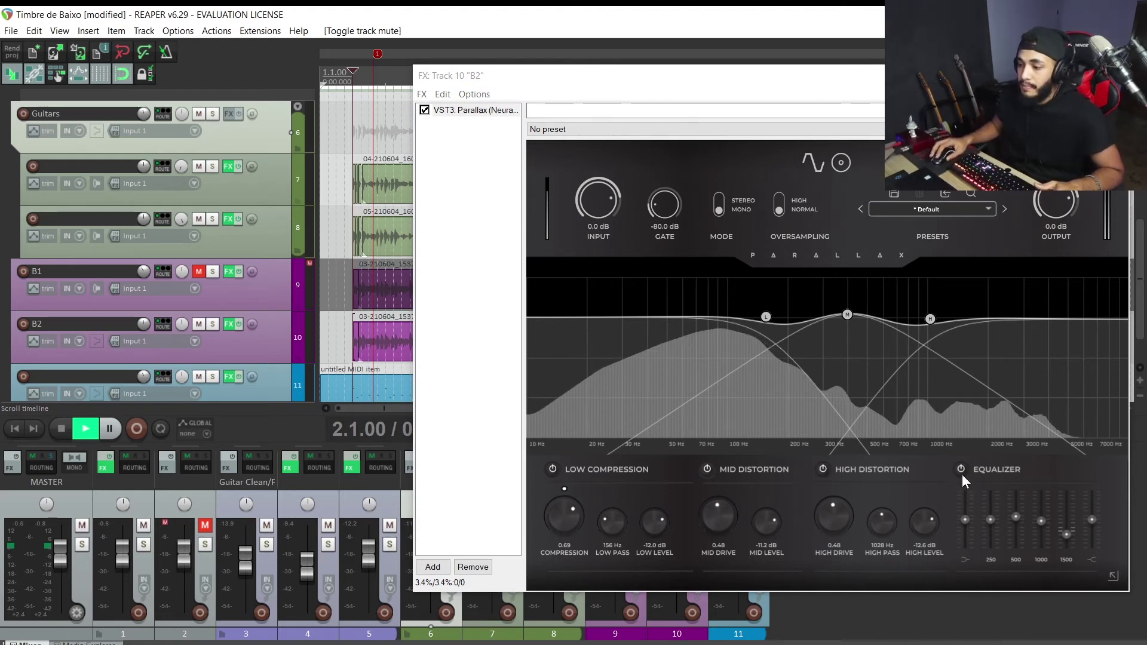
{"action": "key", "text": "ctrl+s"}
{"action": "left_click", "coordinate": [921, 517]}
{"action": "left_click_drag", "start_coordinate": [915, 518], "coordinate": [930, 514]}
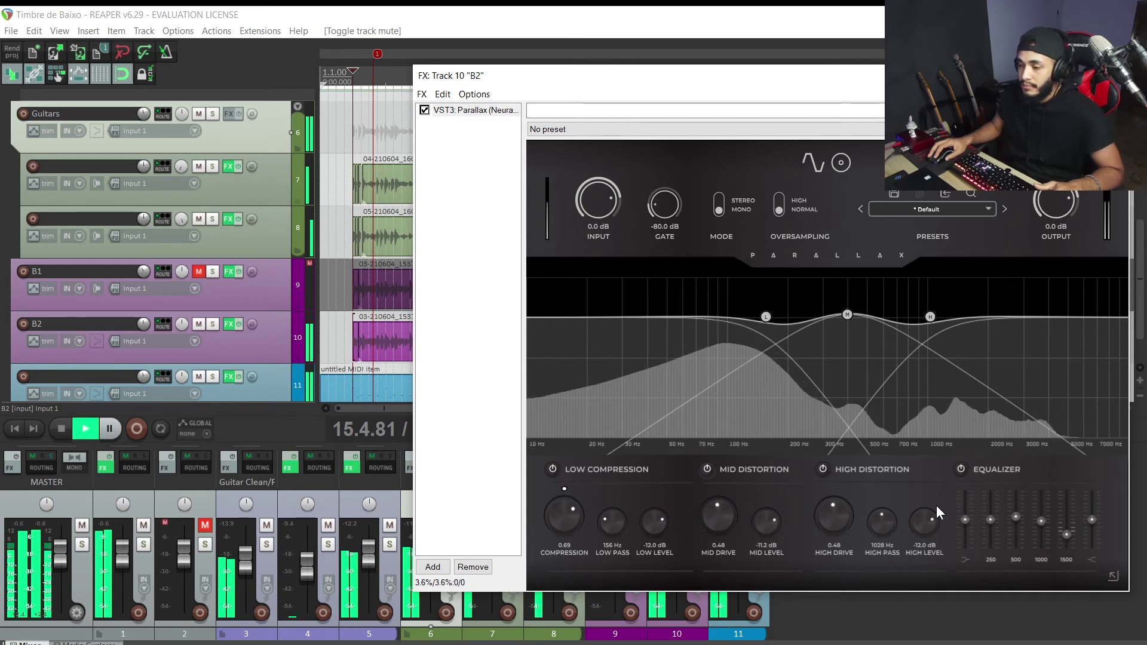
{"action": "key", "text": "space"}
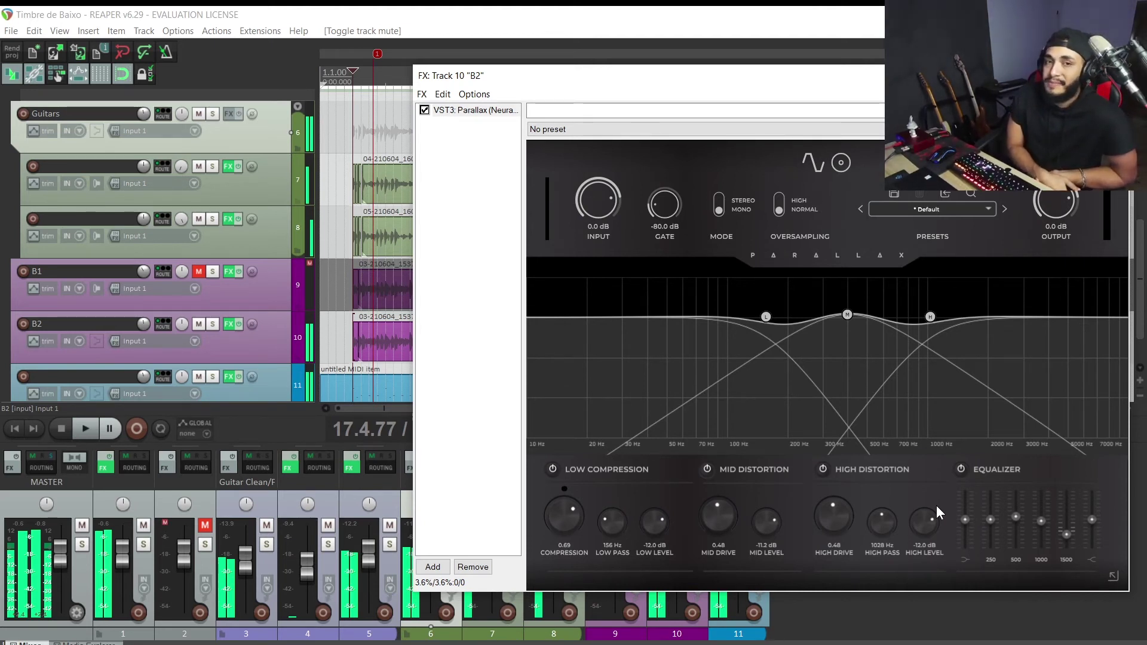
Step: Replay the mix from 2.1.00 with B2 as the bass and close B2's FX chain
{"action": "key", "text": "space"}
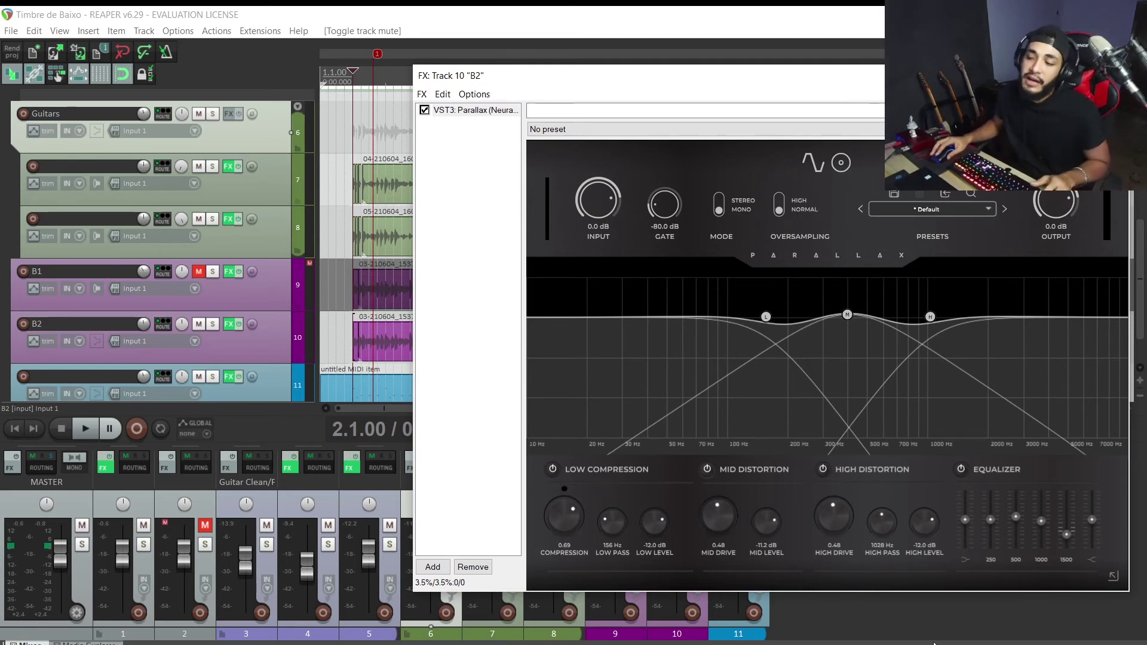
{"action": "key", "text": "space"}
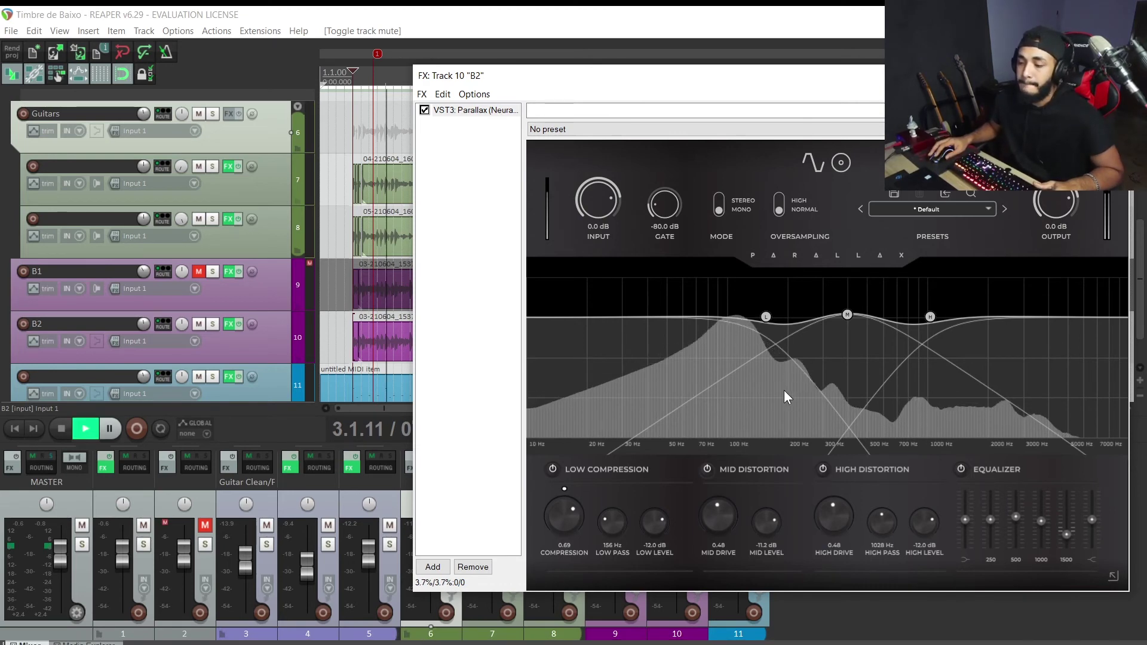
{"action": "key", "text": "Escape"}
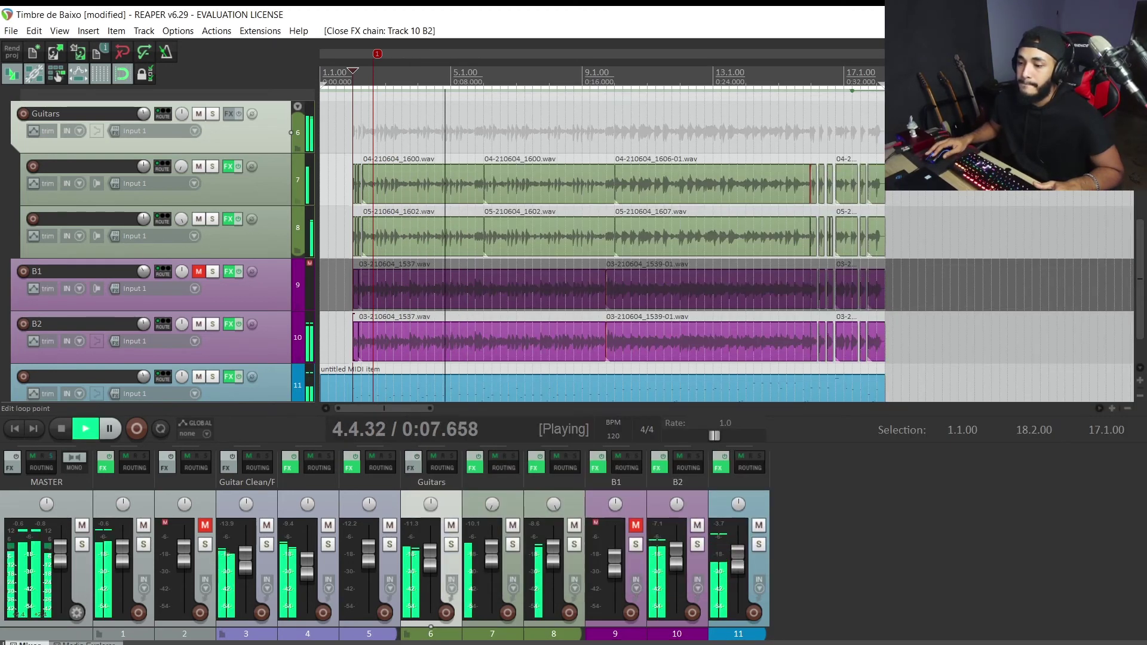
{"action": "key", "text": "space"}
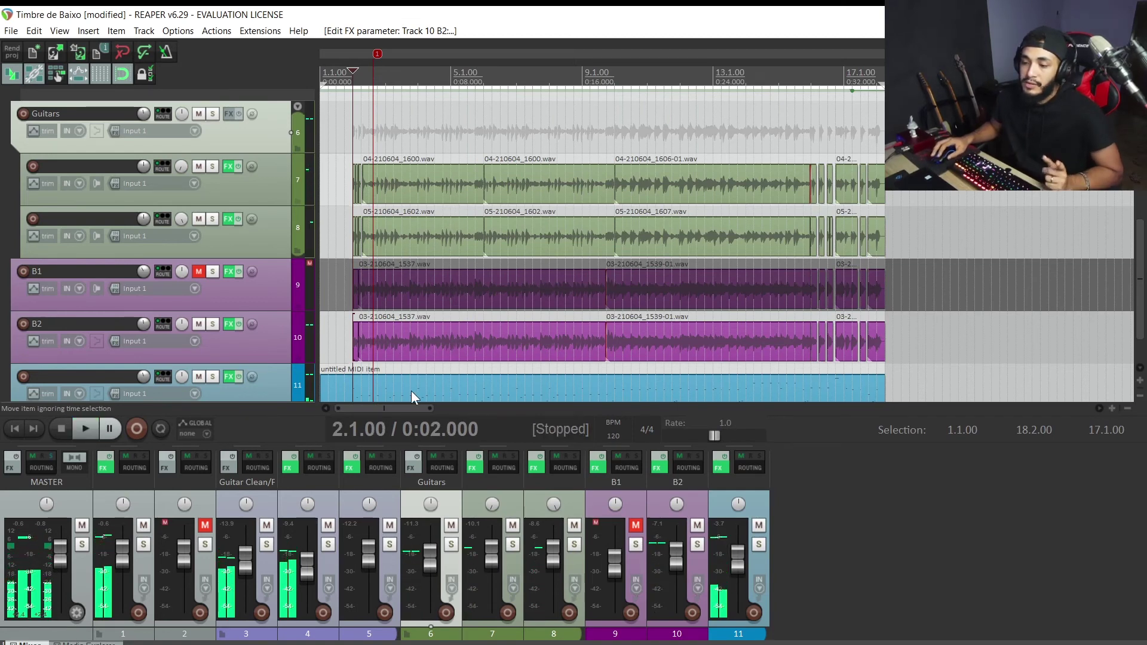
Step: Try the Guitars folder track at -4 dB and play the mix
{"action": "right_click", "coordinate": [426, 553]}
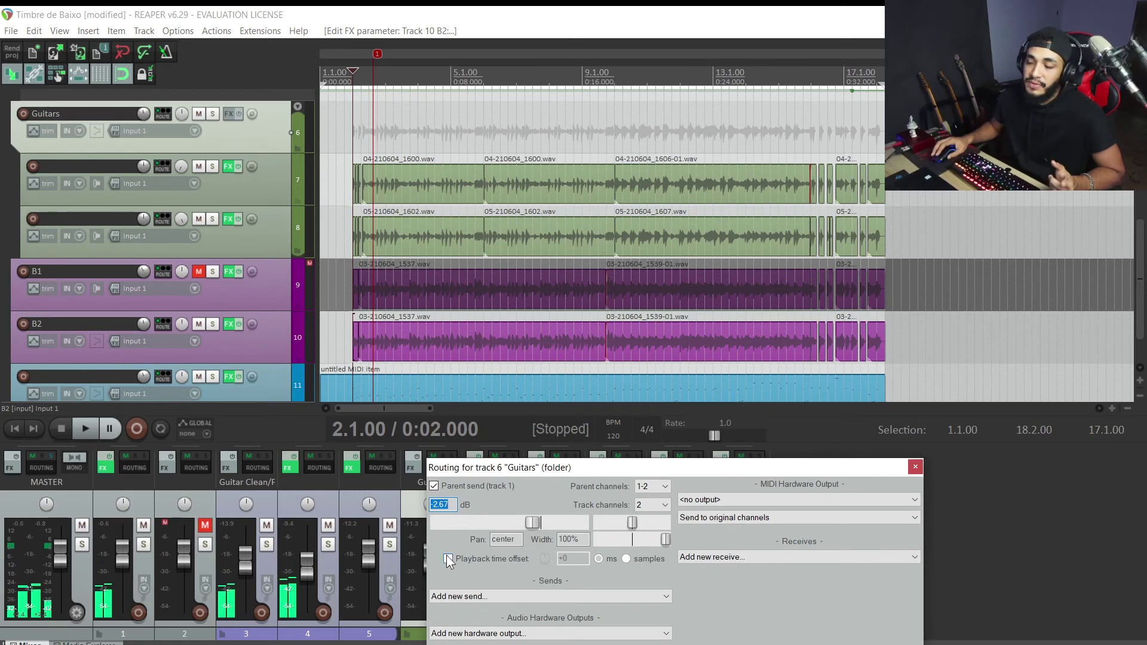
{"action": "type", "text": "-4"}
{"action": "key", "text": "Return"}
{"action": "key", "text": "space"}
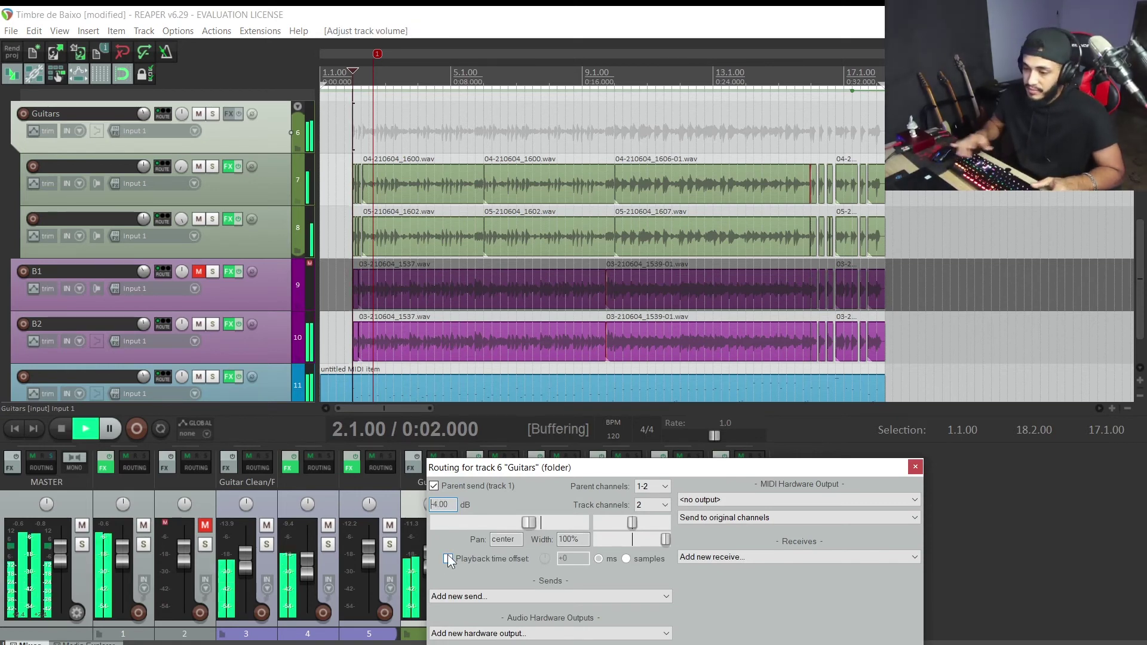
{"action": "left_click", "coordinate": [912, 470]}
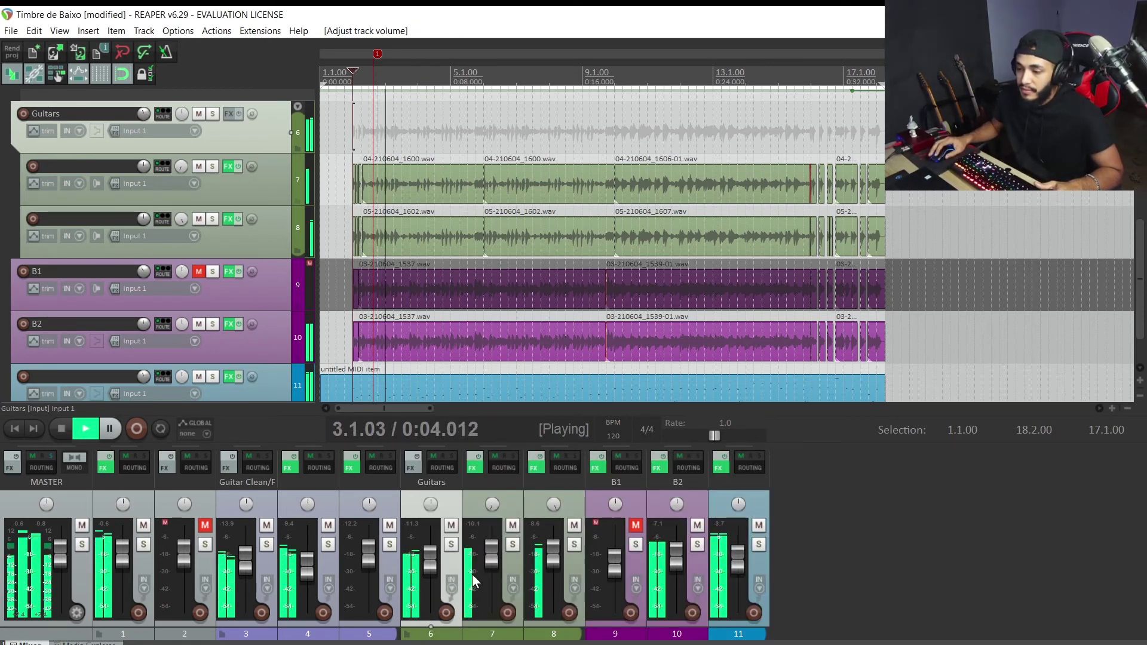
Step: Set the Guitars folder track's volume to -3.5 dB during playback and save the project
{"action": "mouse_move", "coordinate": [427, 568]}
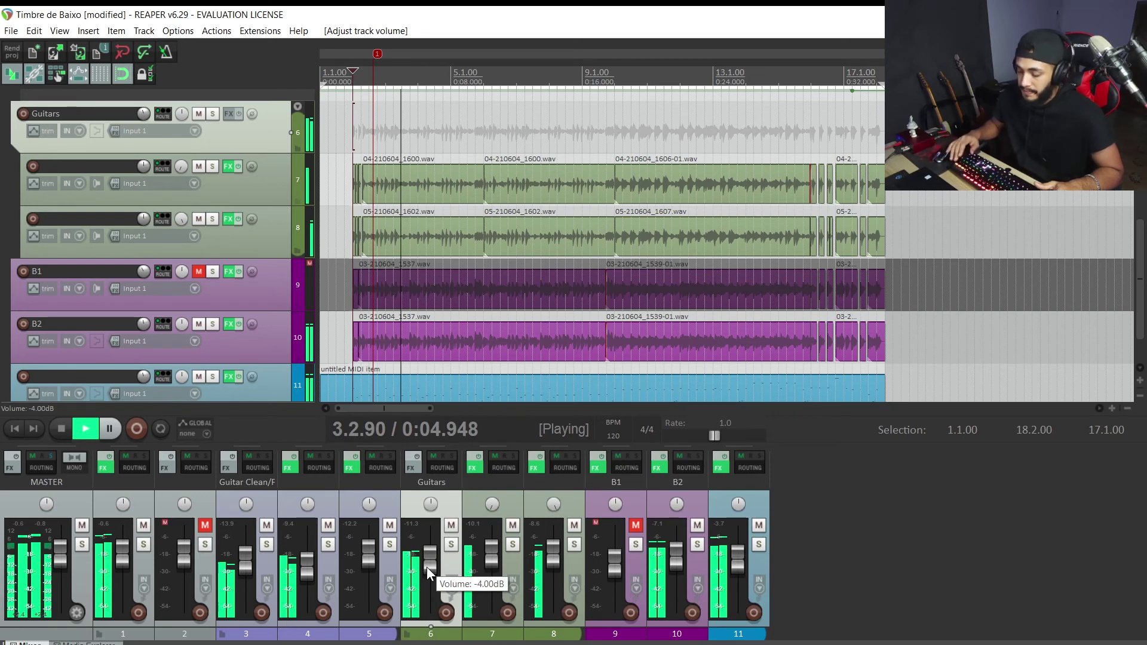
{"action": "right_click", "coordinate": [427, 568]}
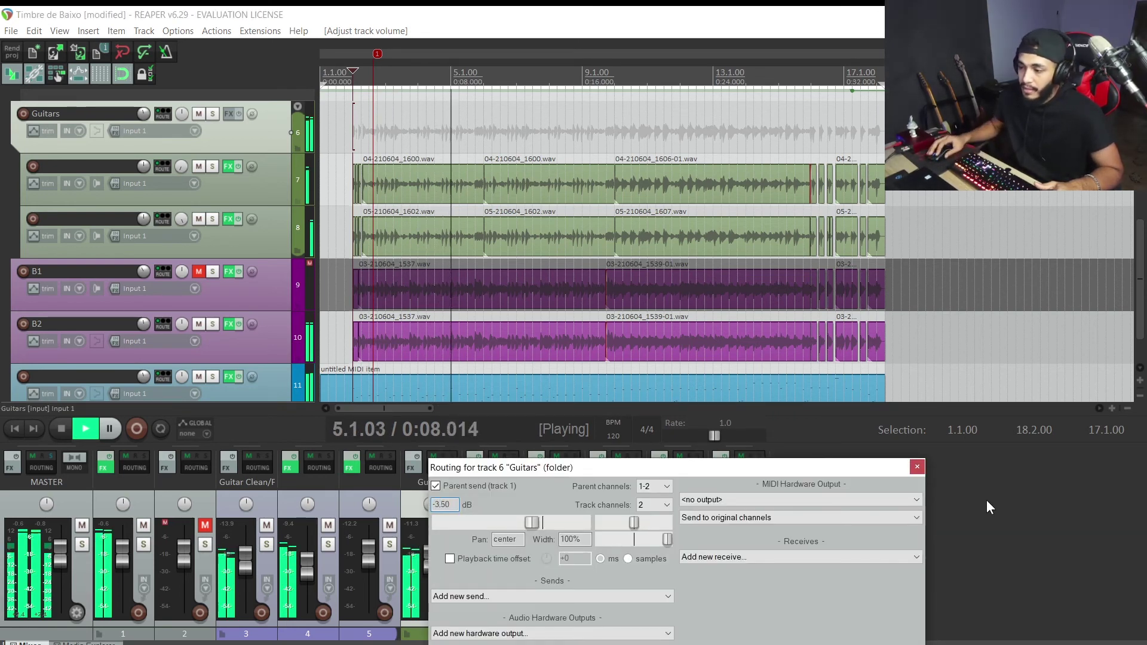
{"action": "left_click", "coordinate": [917, 467]}
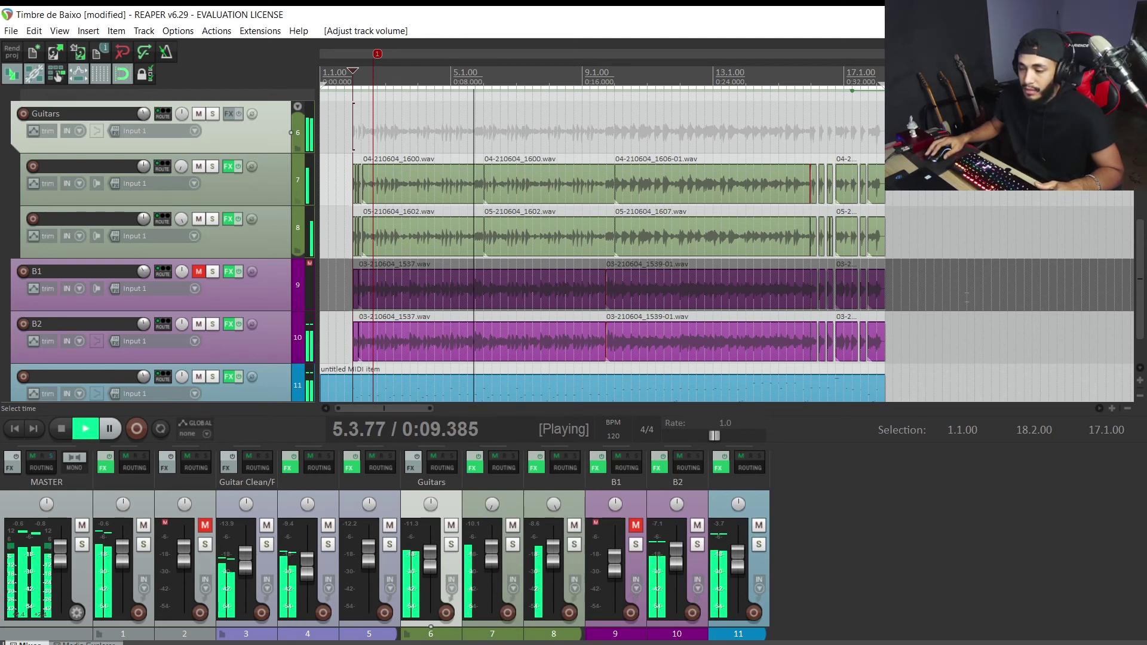
{"action": "key", "text": "ctrl+s"}
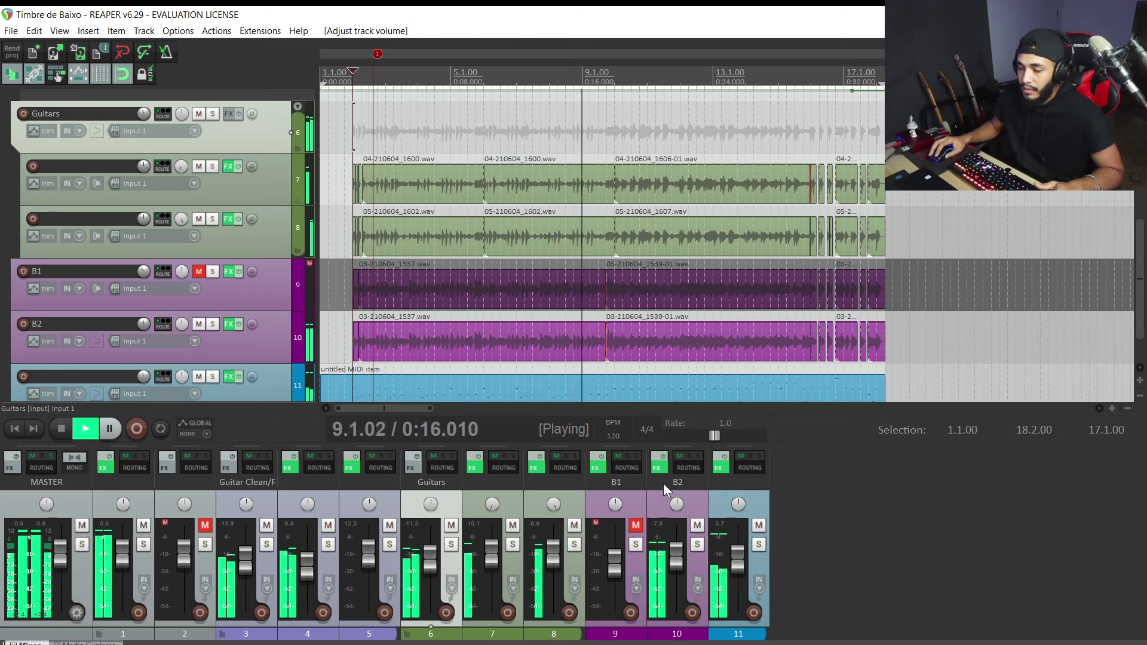
Step: Lower Parallax's High Level on B2 to -13.0 dB and replay the mix from 2.1.00 with the FX chain closed
{"action": "left_click", "coordinate": [670, 454]}
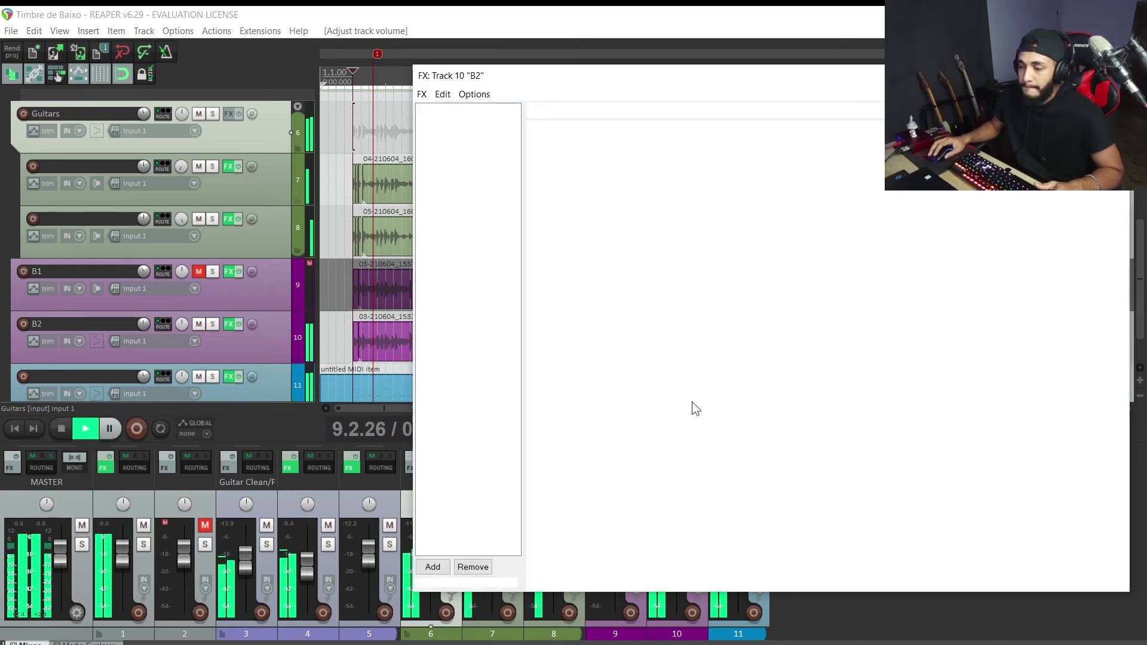
{"action": "left_click_drag", "start_coordinate": [923, 516], "coordinate": [914, 519]}
{"action": "scroll", "coordinate": [914, 519], "scroll_direction": "down", "scroll_amount": 3}
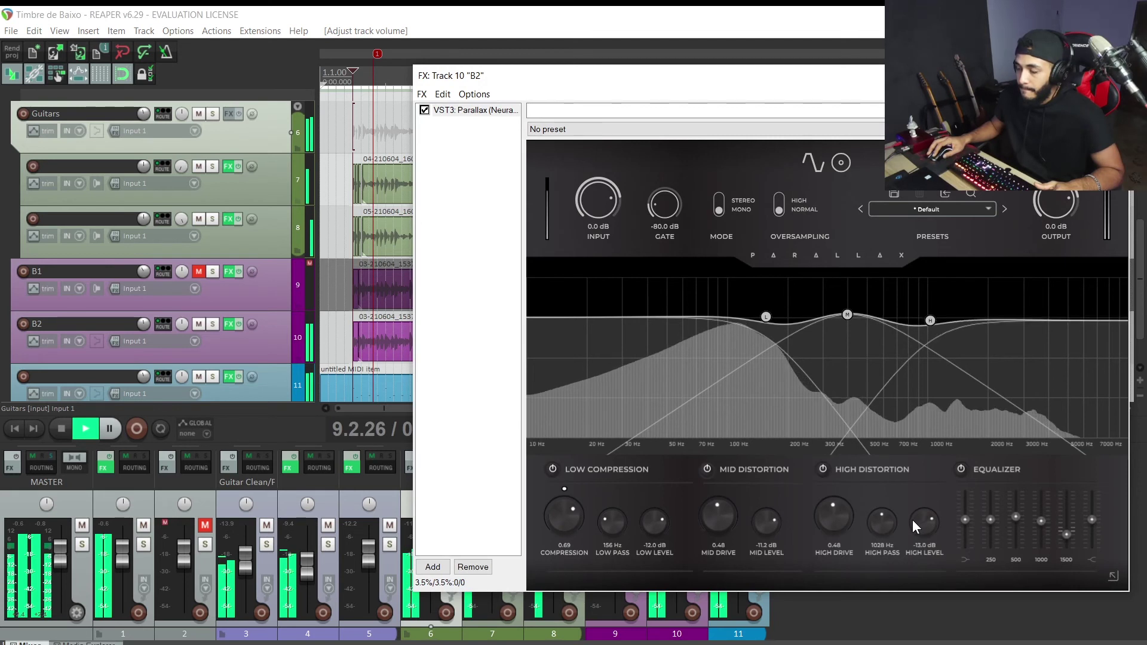
{"action": "key", "text": "space"}
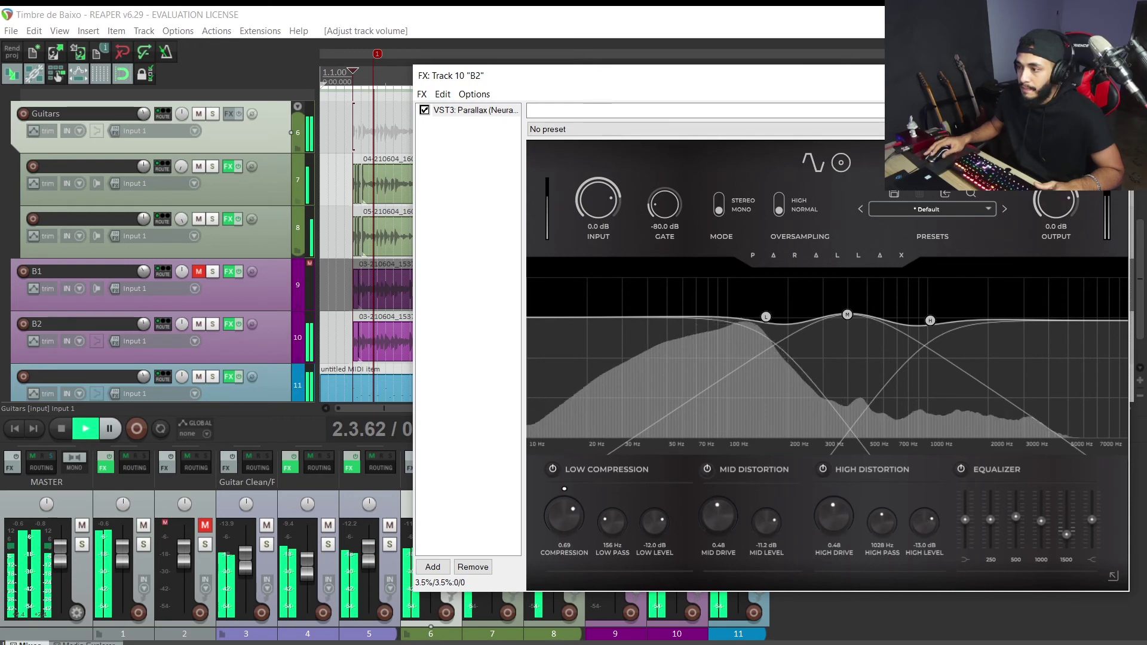
{"action": "left_click", "coordinate": [1121, 75]}
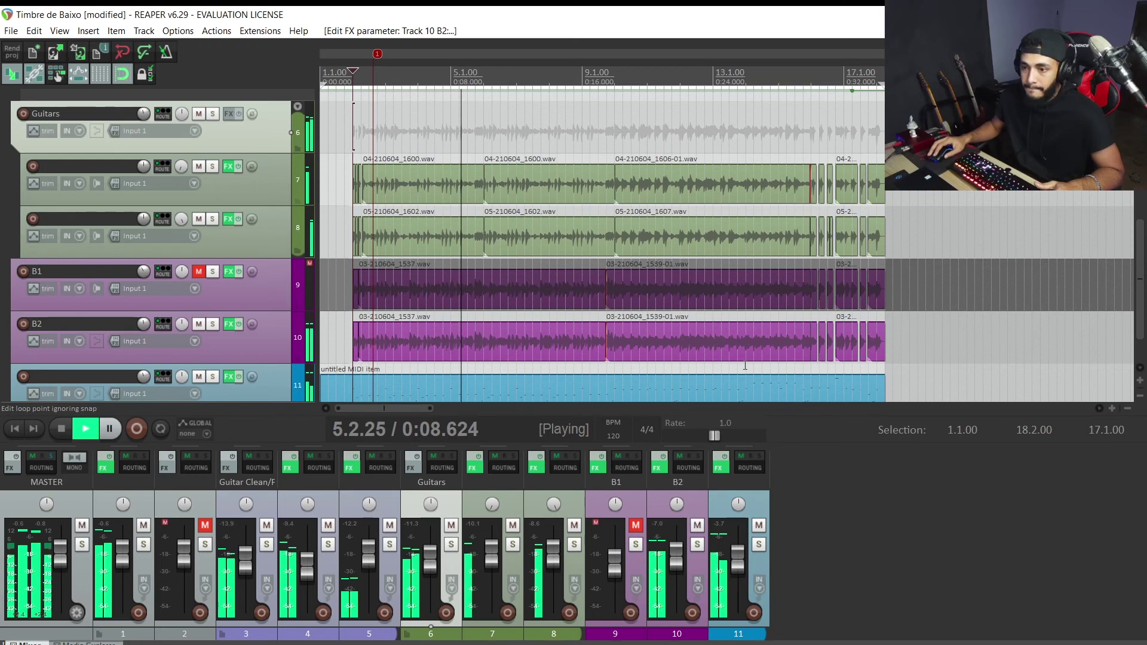
Step: Solo B2 and play the bass on its own from 2.1.00
{"action": "left_click", "coordinate": [211, 324]}
{"action": "left_click", "coordinate": [353, 130]}
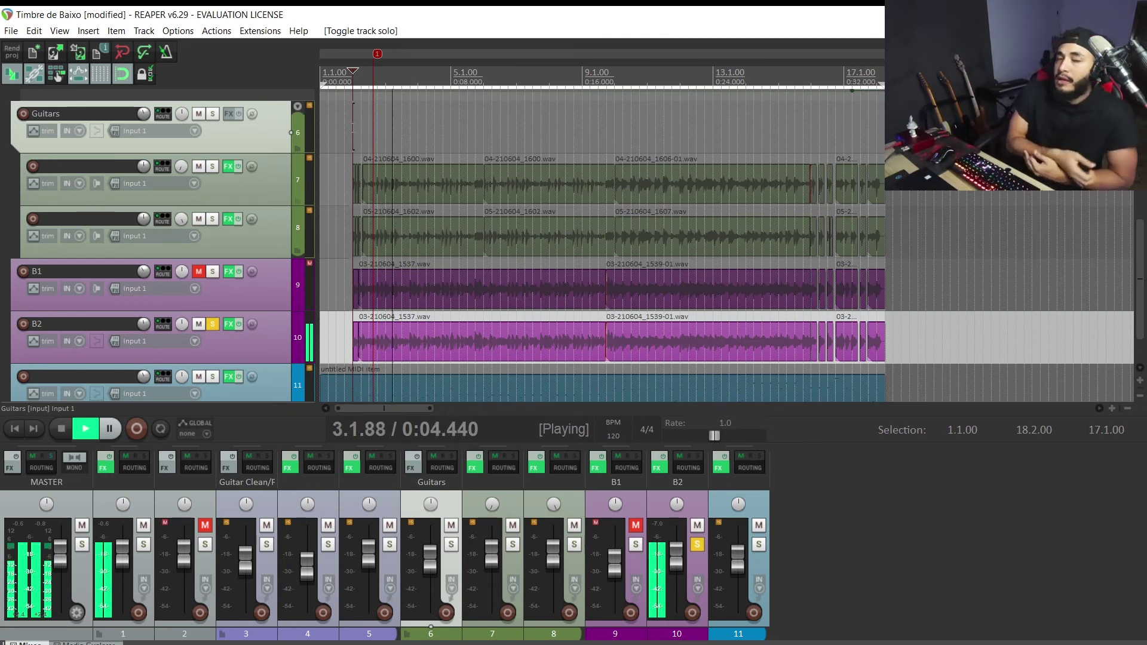
{"action": "key", "text": "space"}
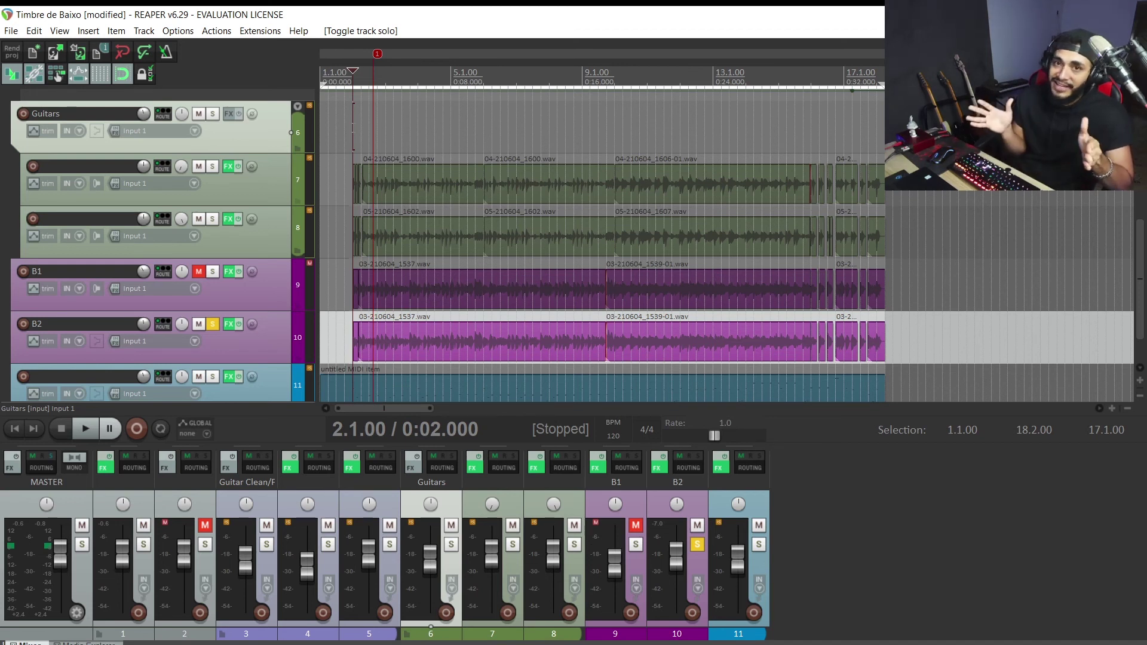
{"action": "key", "text": "space"}
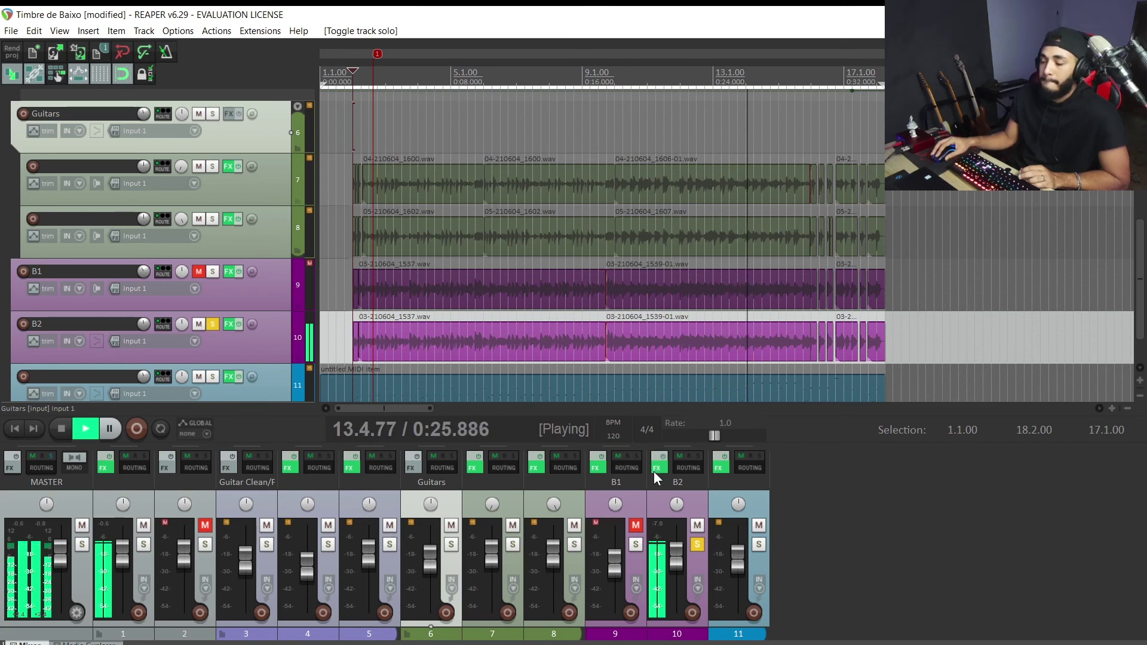
Step: Reopen B2's FX chain and lower Parallax's Mid Level to -12.4 dB
{"action": "key", "text": "shift+f"}
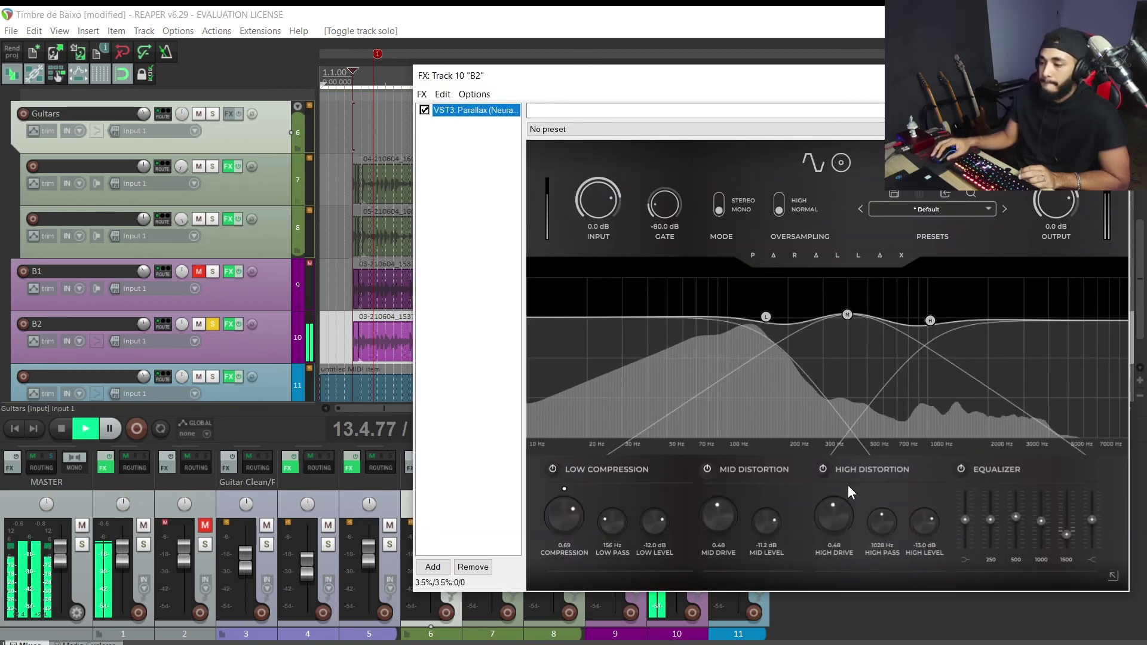
{"action": "left_click_drag", "start_coordinate": [762, 525], "coordinate": [777, 512]}
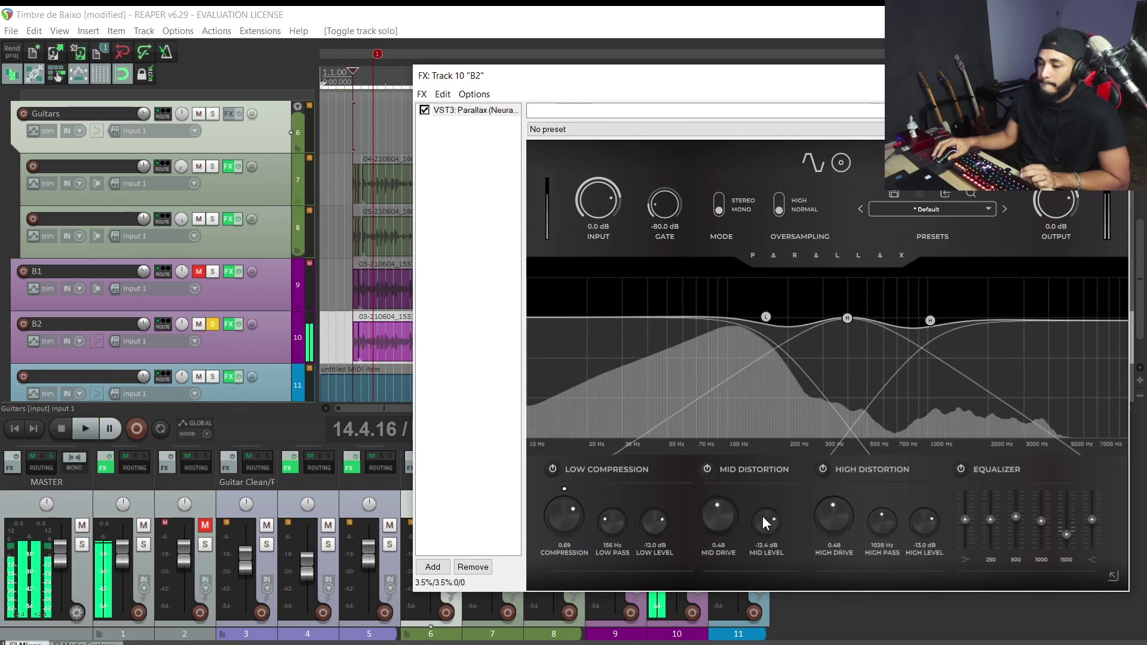
Step: Play the soloed bass, set Parallax's Mid Level to -11.8 dB, and slightly raise its 500 Hz equalizer band and lower the 1500 Hz band
{"action": "key", "text": "space"}
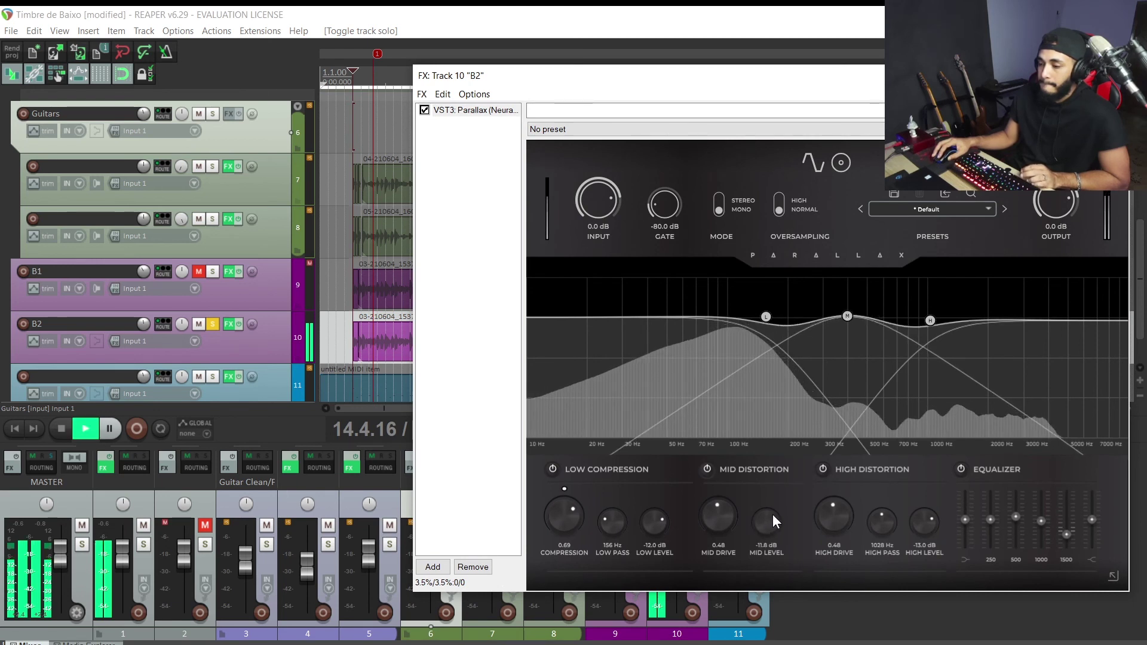
{"action": "left_click_drag", "start_coordinate": [1012, 525], "coordinate": [1009, 515]}
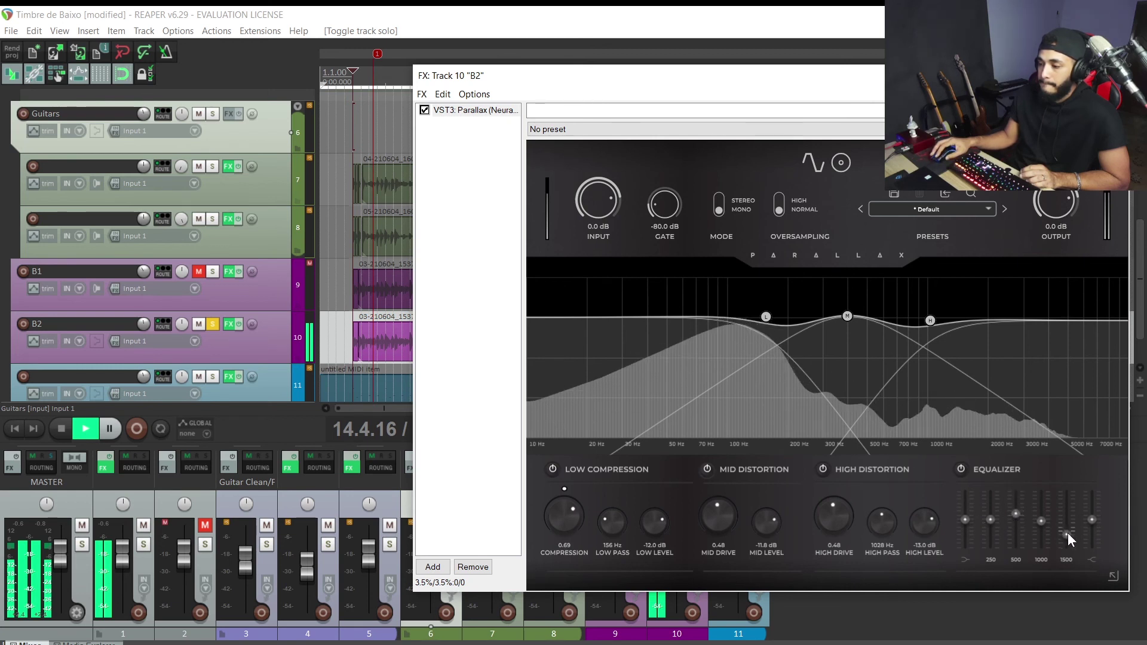
{"action": "left_click_drag", "start_coordinate": [1071, 534], "coordinate": [1072, 536]}
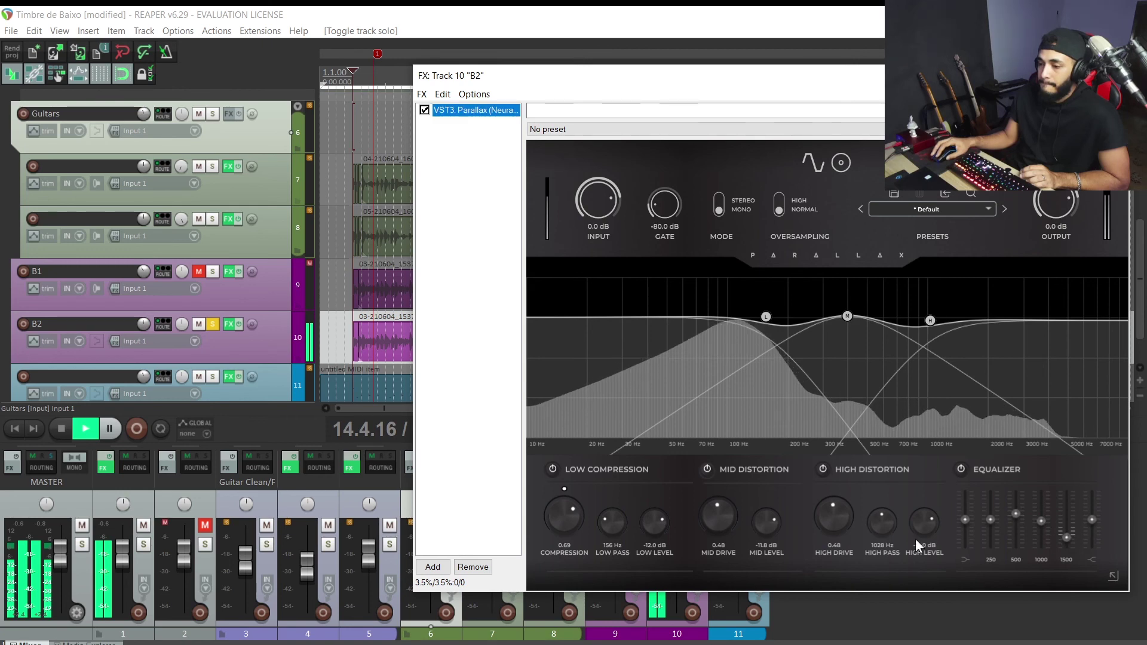
Step: Close B2's FX chain and unsolo B2 to hear the full mix, then save the project
{"action": "key", "text": "Escape"}
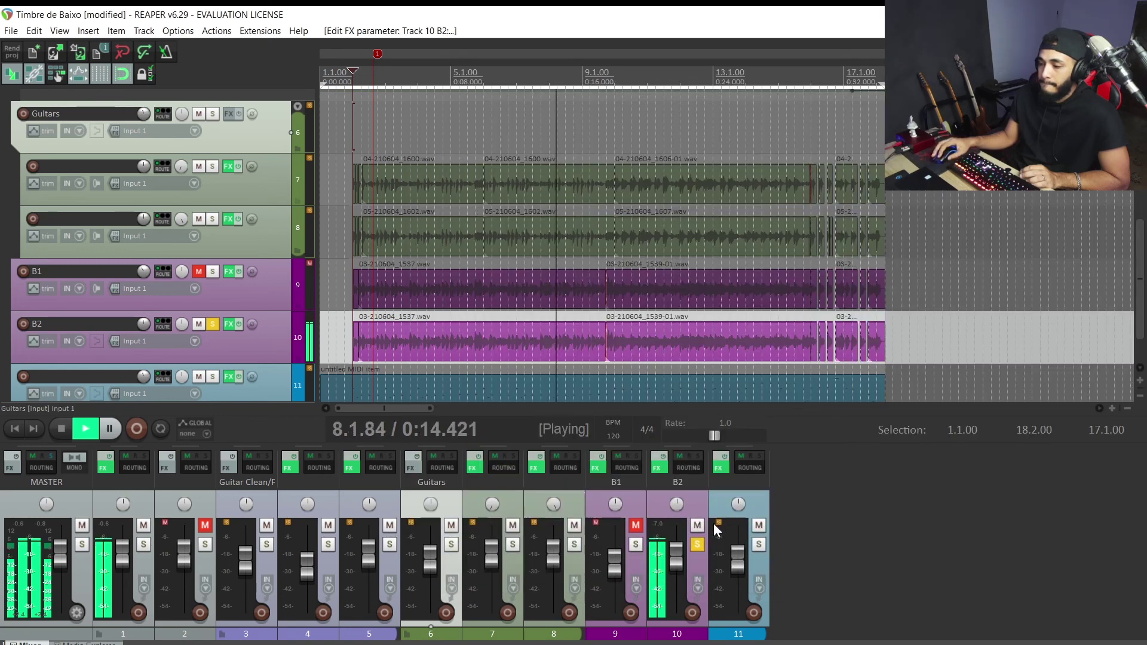
{"action": "left_click", "coordinate": [697, 543]}
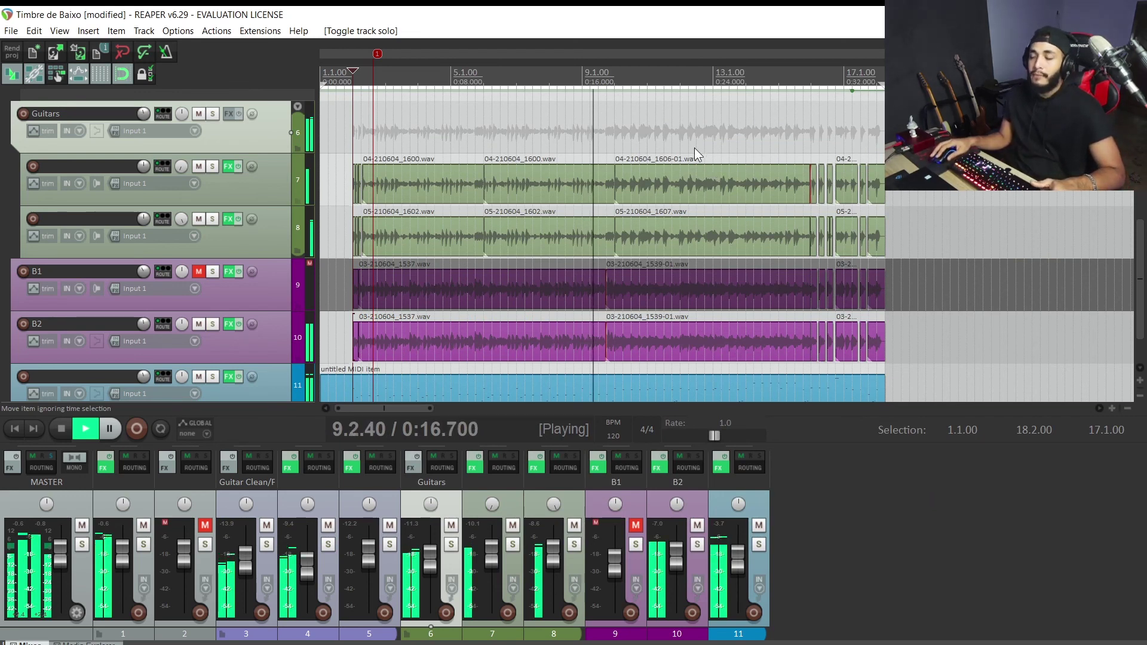
{"action": "key", "text": "ctrl+s"}
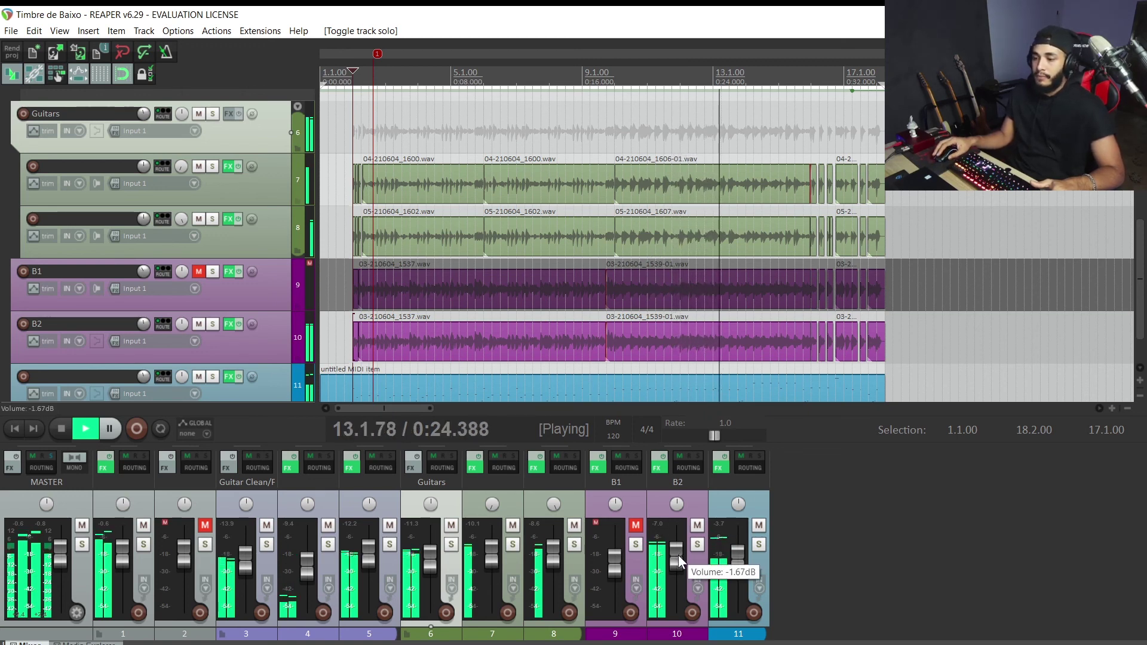
Step: Set track B2's volume to -1.00 dB in its routing settings during playback
{"action": "right_click", "coordinate": [680, 540]}
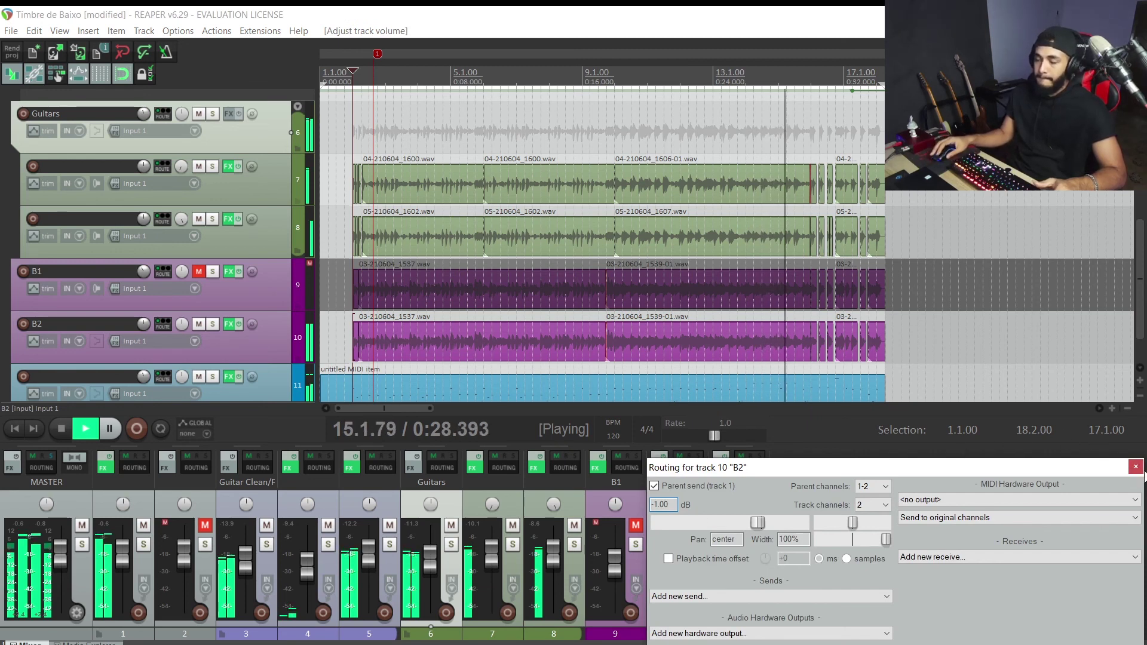
{"action": "left_click", "coordinate": [1136, 467]}
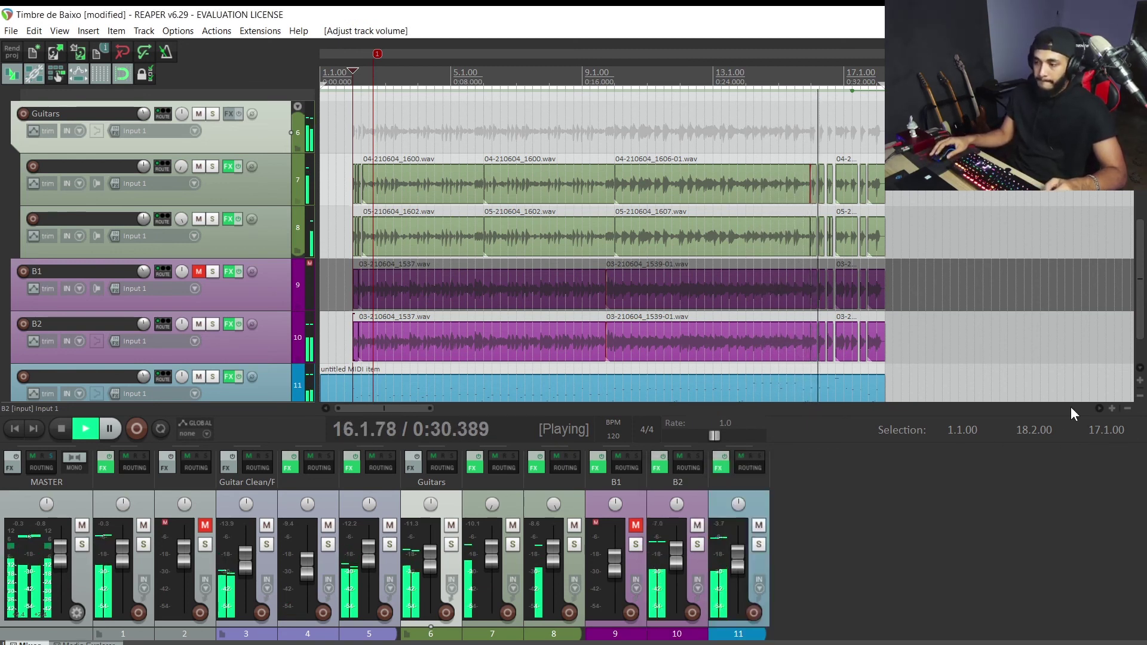